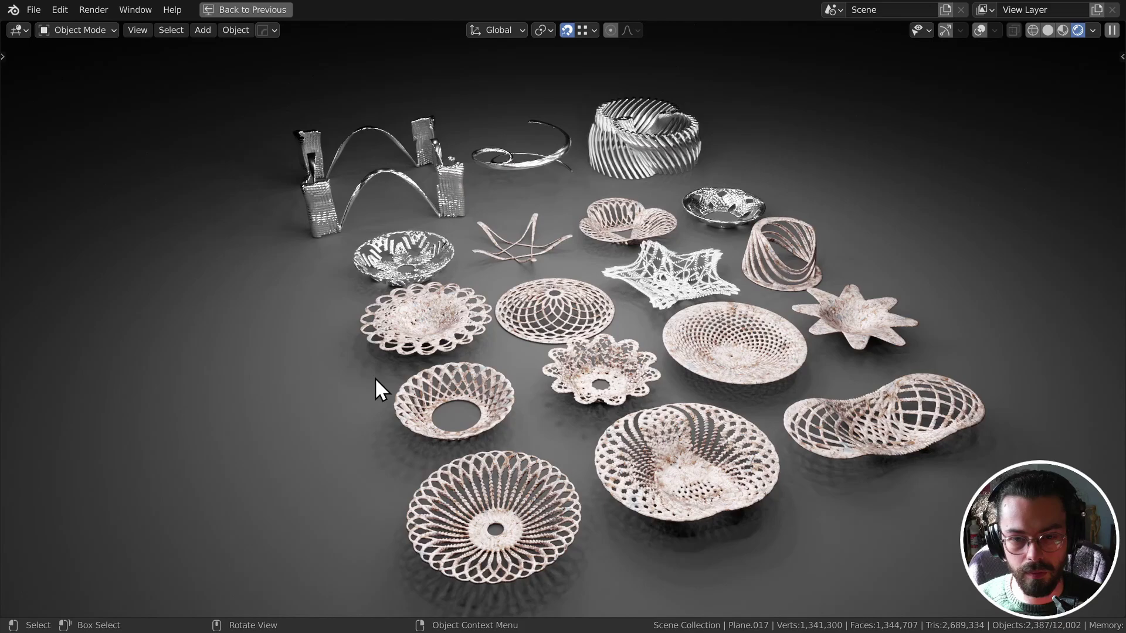
Step: Switch the viewport of finished spirograph models to solid shading and view them from another angle
middle_drag(532, 300, 556, 297)
click(1047, 30)
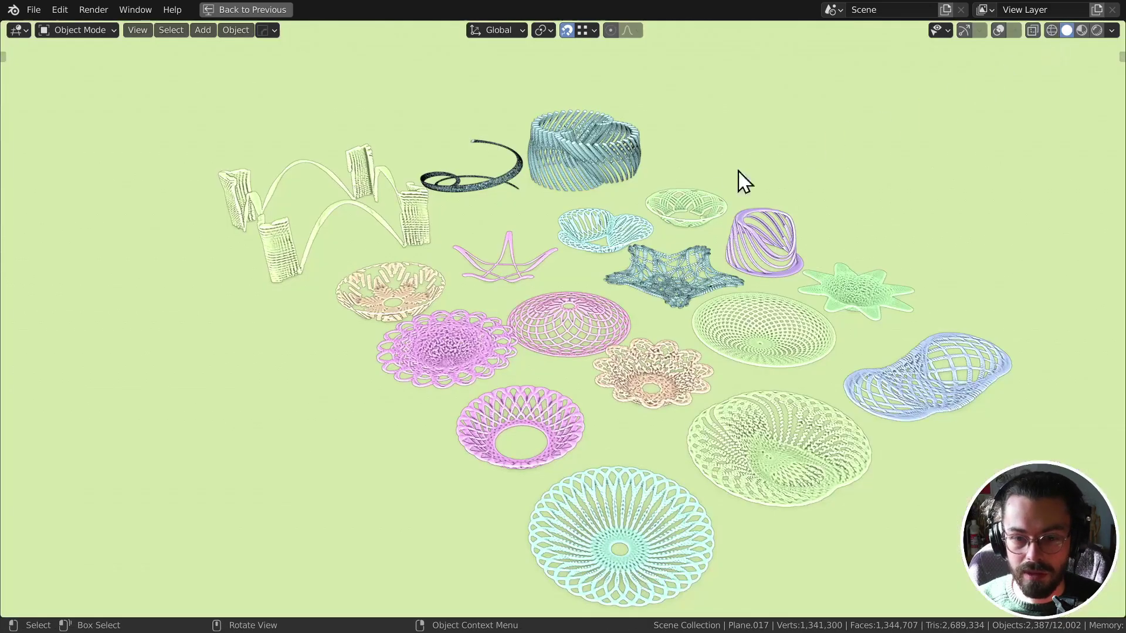
mouse_move(744, 182)
middle_down()
mouse_move(799, 276)
mouse_move(821, 281)
mouse_move(686, 259)
middle_up()
Step: Switch to the Spiro scene and connect the ETK_SPIROCEPTION node's geometry to the Point Instance node
key(alt+Tab)
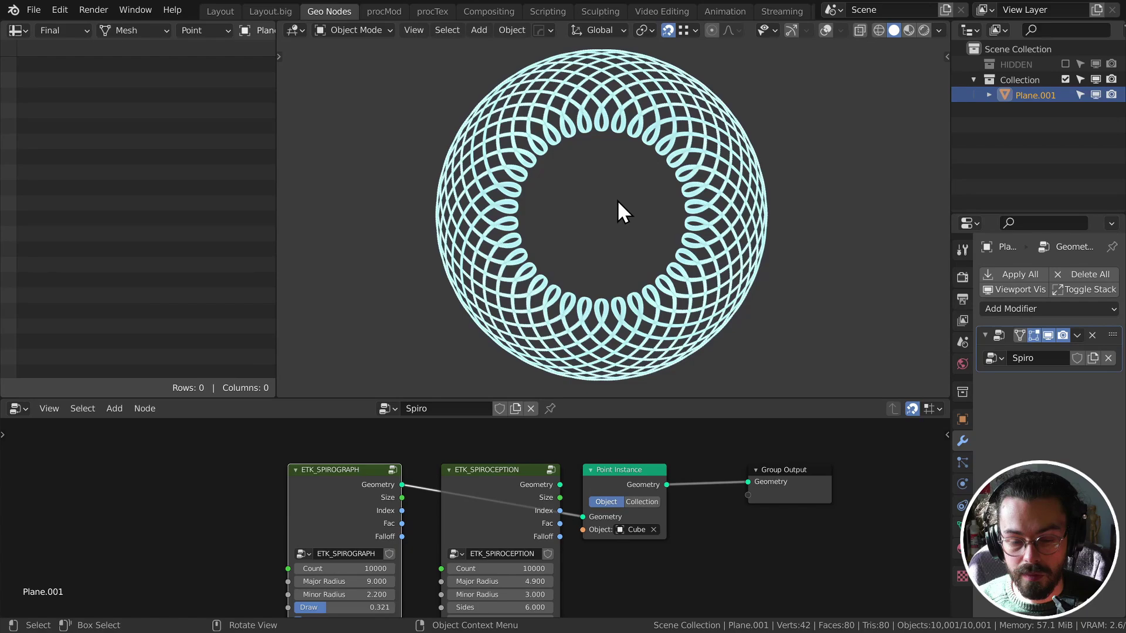
drag(559, 478, 583, 517)
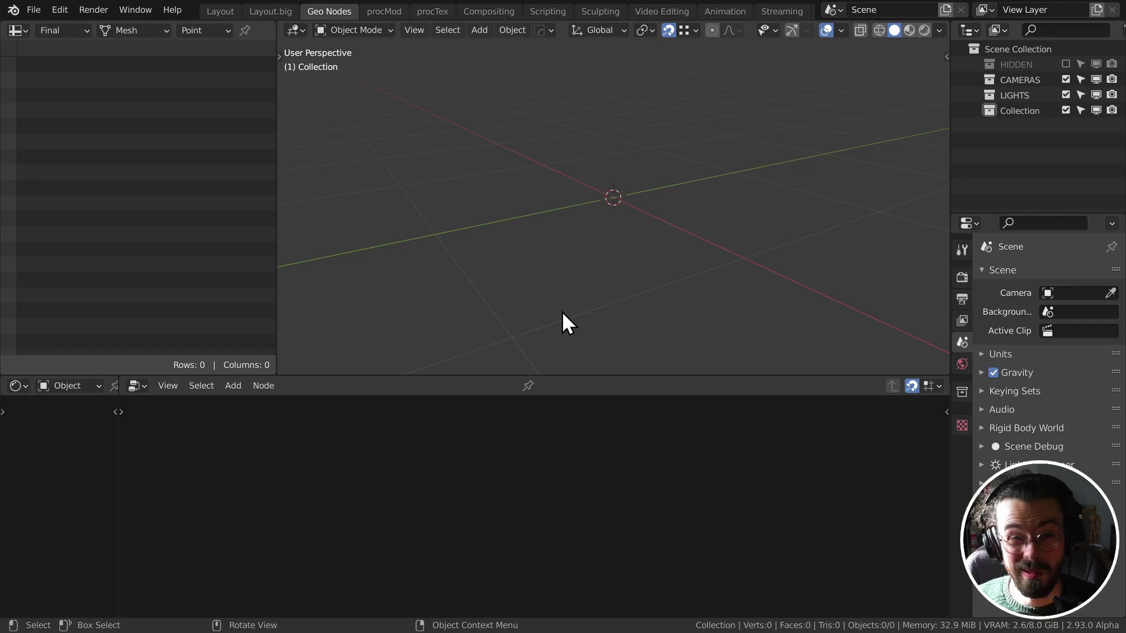
Step: Add a plane mesh to the empty scene and create a new geometry node tree on it
middle_drag(560, 278, 588, 246)
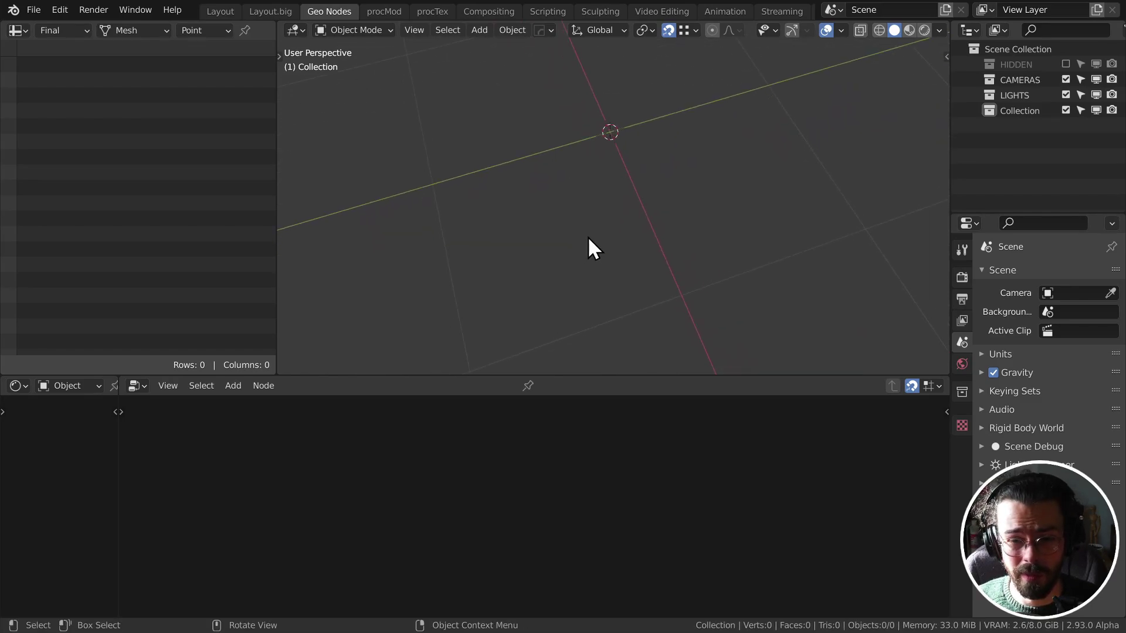
mouse_move(592, 166)
middle_down()
mouse_move(585, 146)
mouse_move(591, 179)
middle_up()
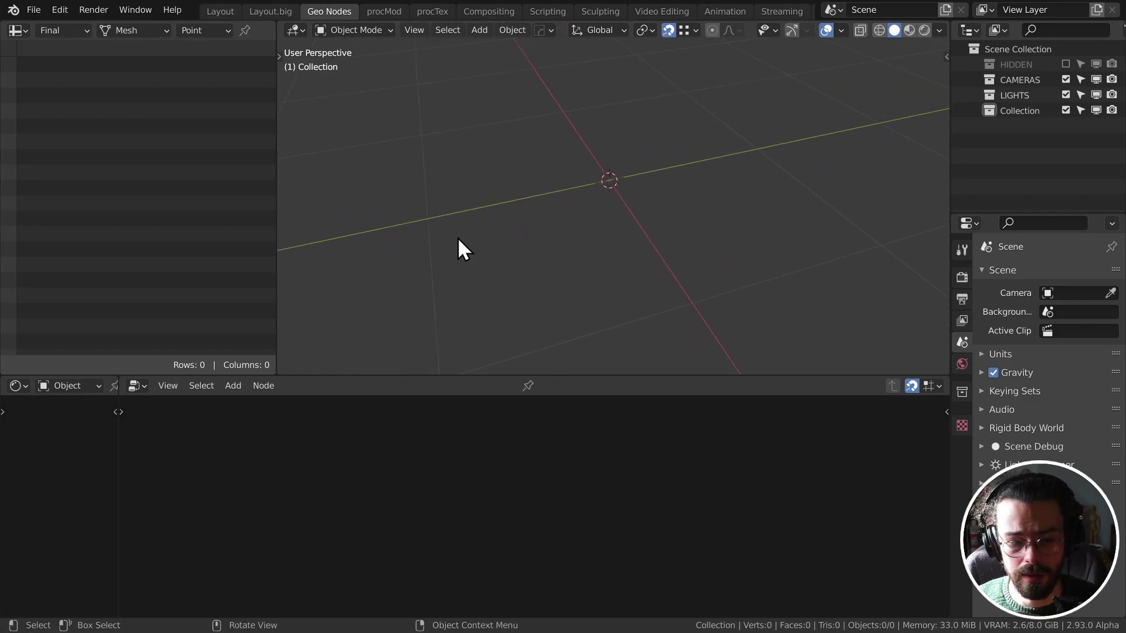
key(shift+a)
click(631, 181)
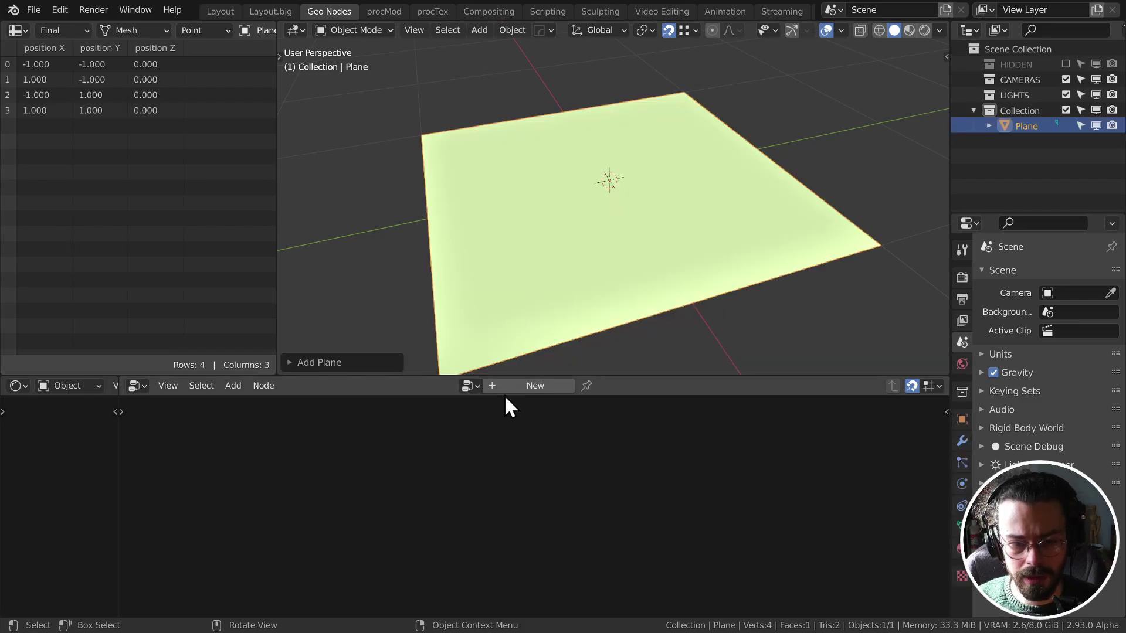
click(516, 388)
scroll(528, 481, up, 5)
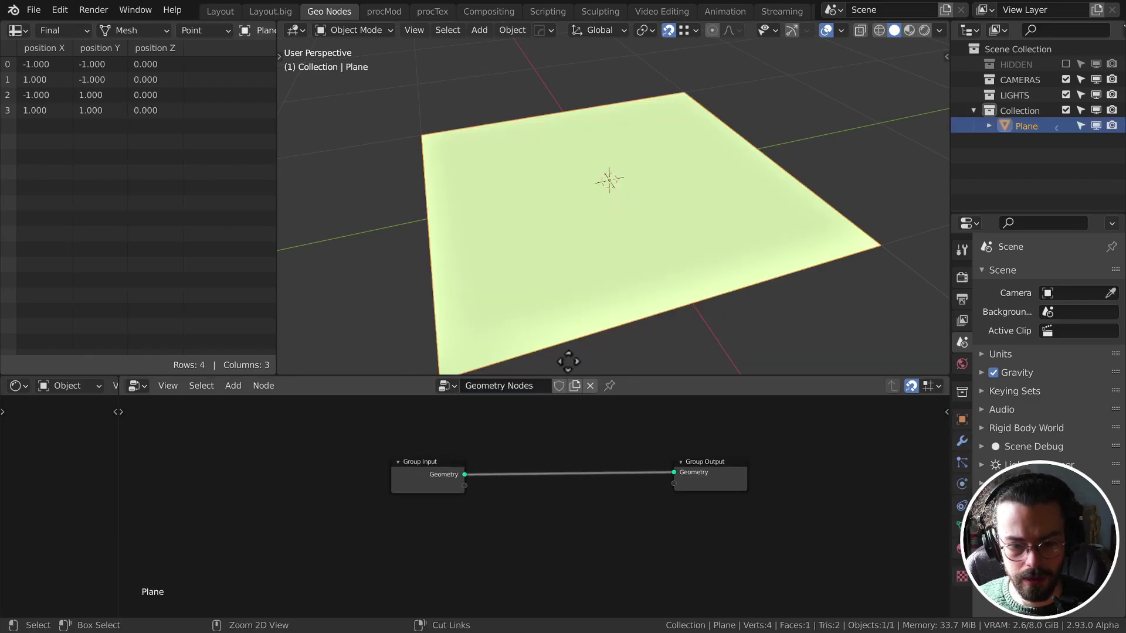
Step: Try out an ETK_CYLINDER node wired to the group output with Parallels at 28, and delete the node
key(shift+a)
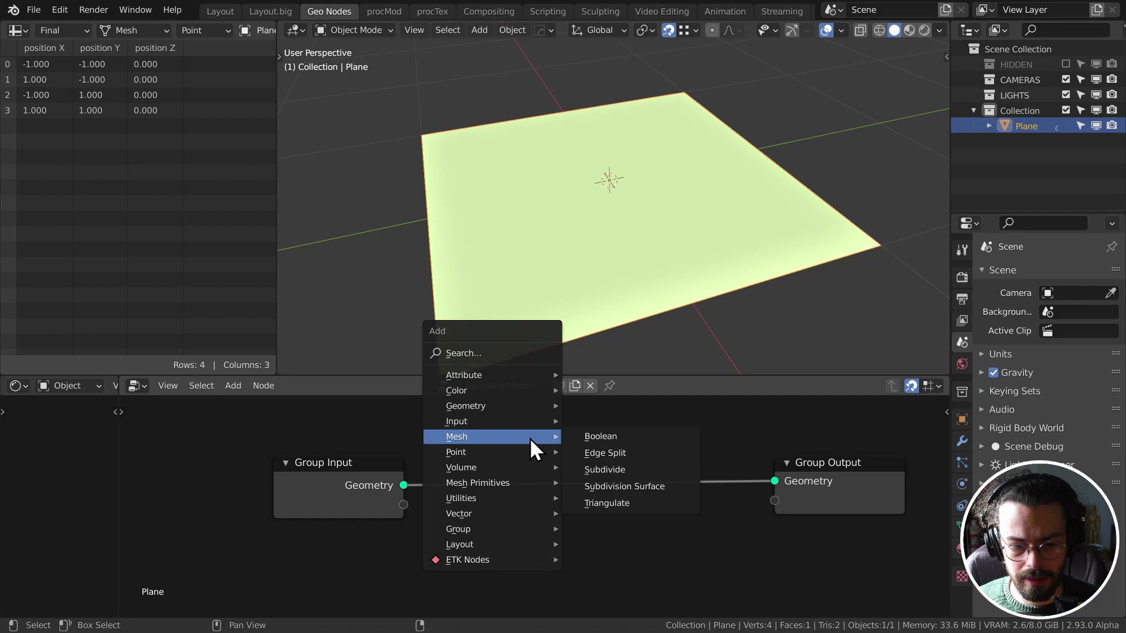
mouse_move(501, 510)
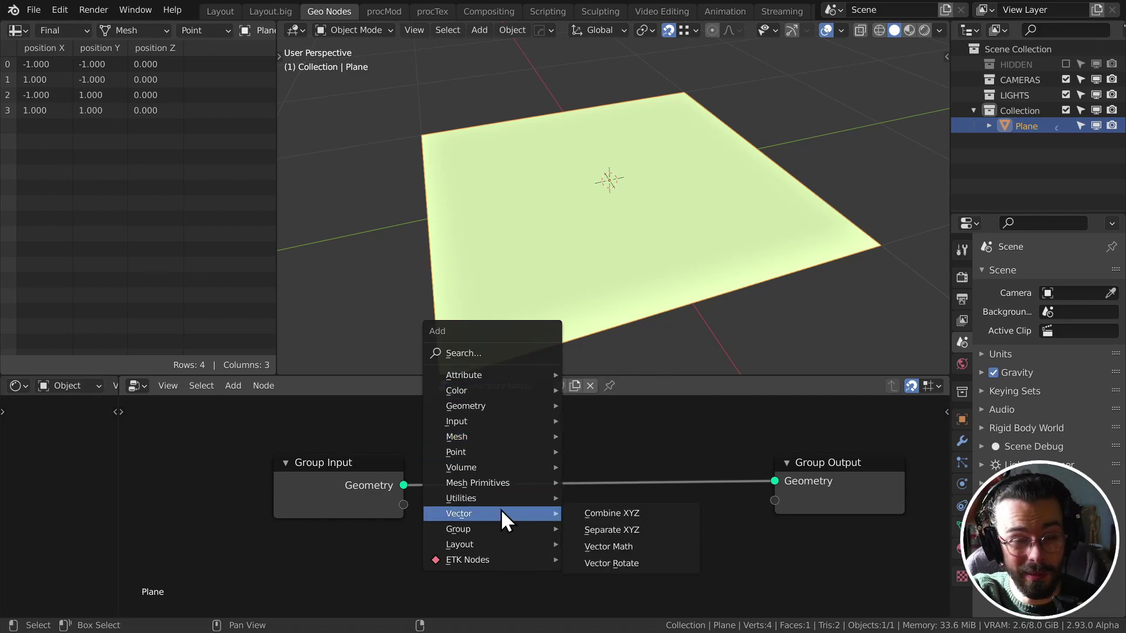
mouse_move(509, 559)
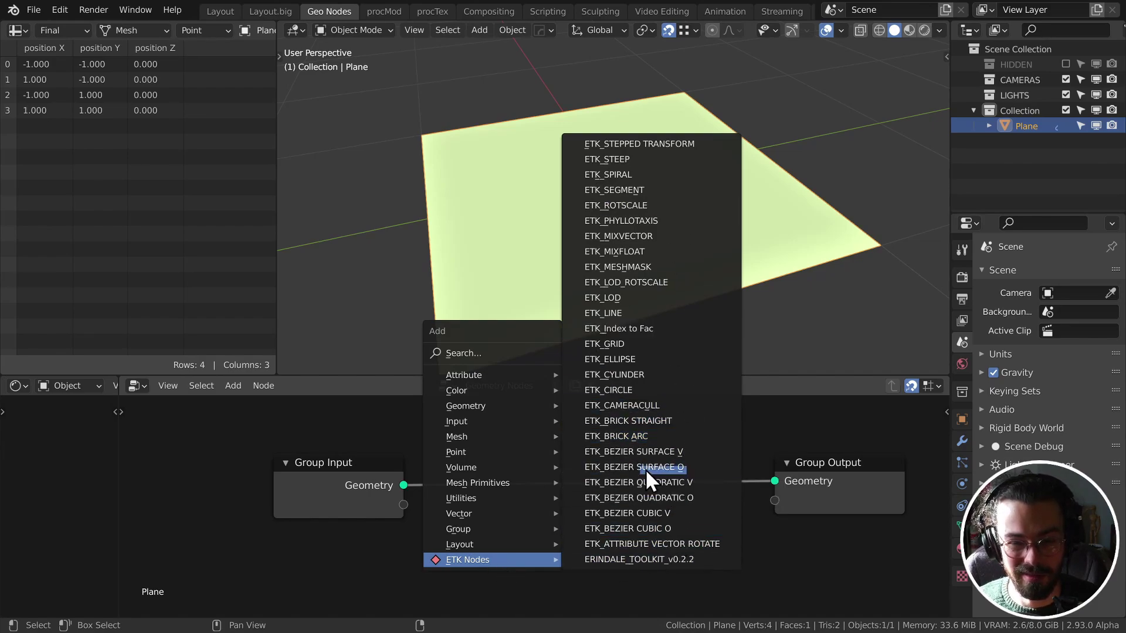
click(656, 377)
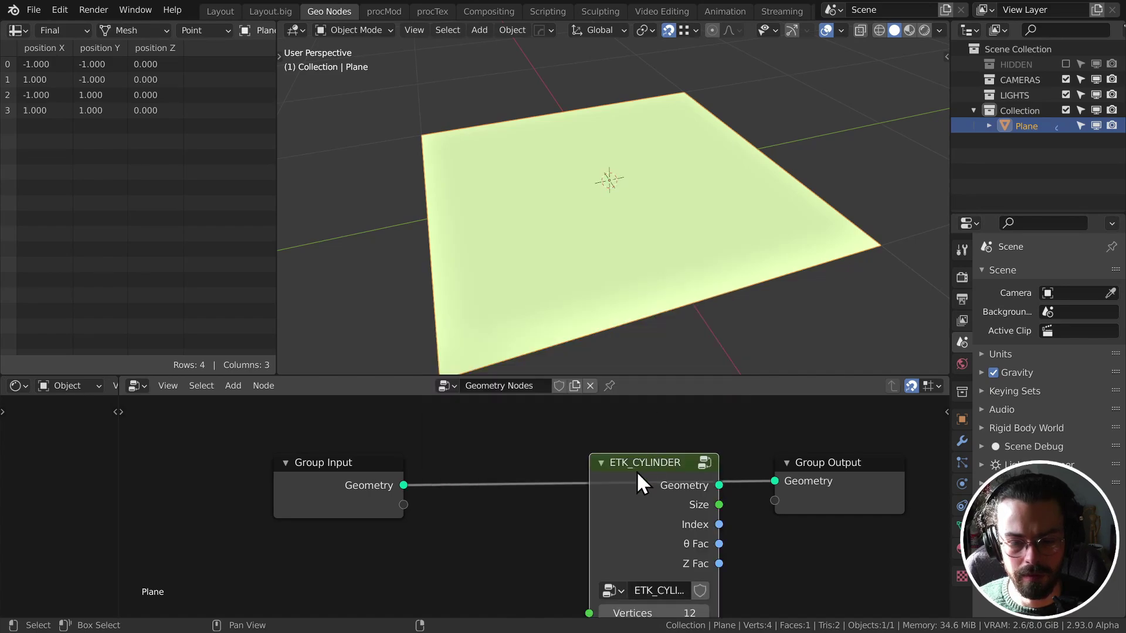
ctrl+shift+click(712, 482)
ctrl+middle_drag(642, 183, 696, 230)
middle_drag(679, 516, 663, 422)
drag(641, 542, 766, 540)
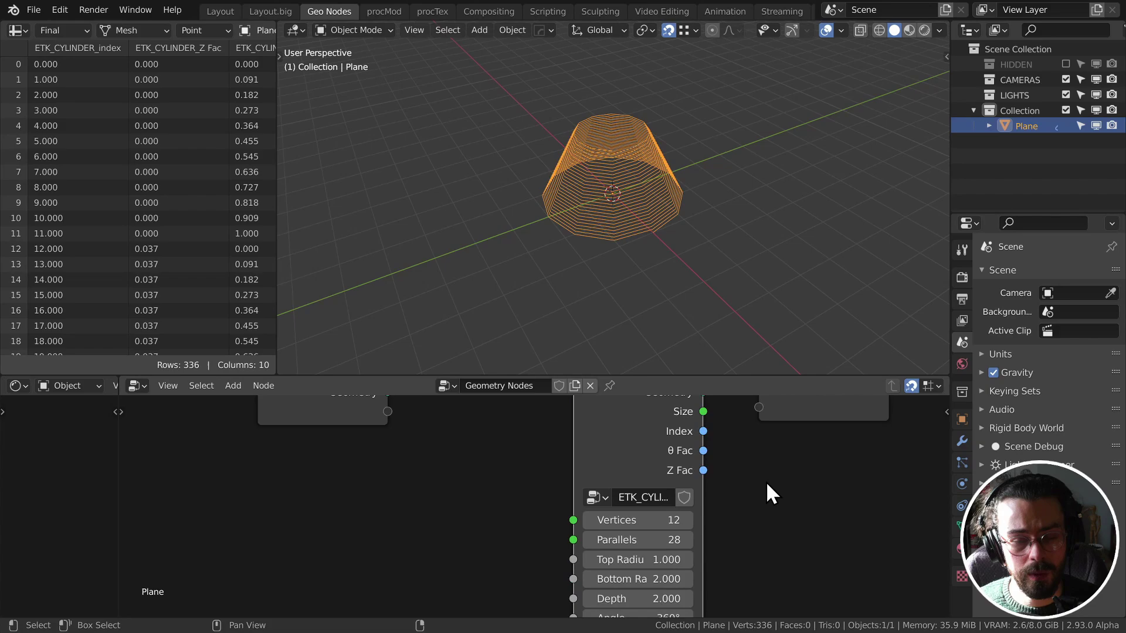
scroll(668, 498, down, 3)
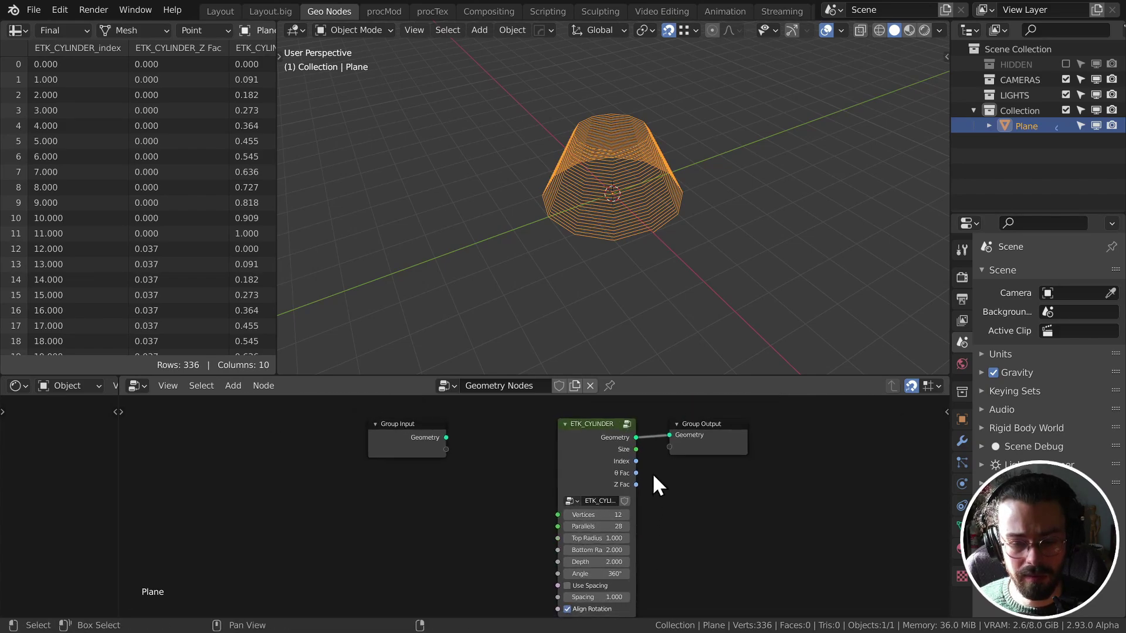
key(x)
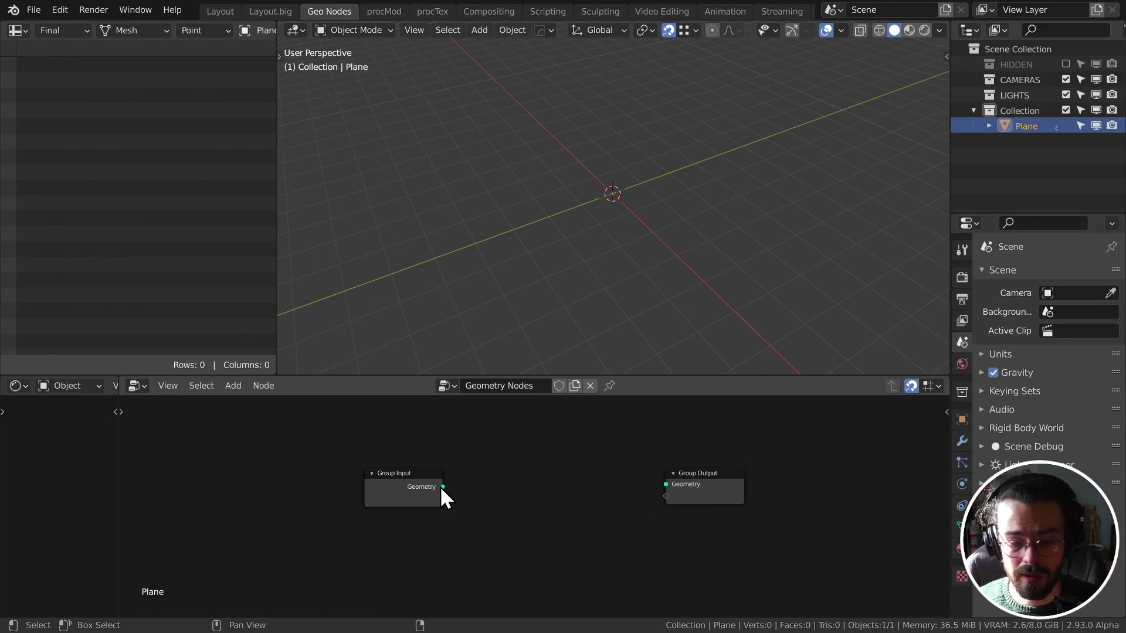
Step: Add a Line mesh primitive node and connect its geometry to the Group Output, with the Group Input moved aside
drag(420, 488, 330, 498)
key(shift+a)
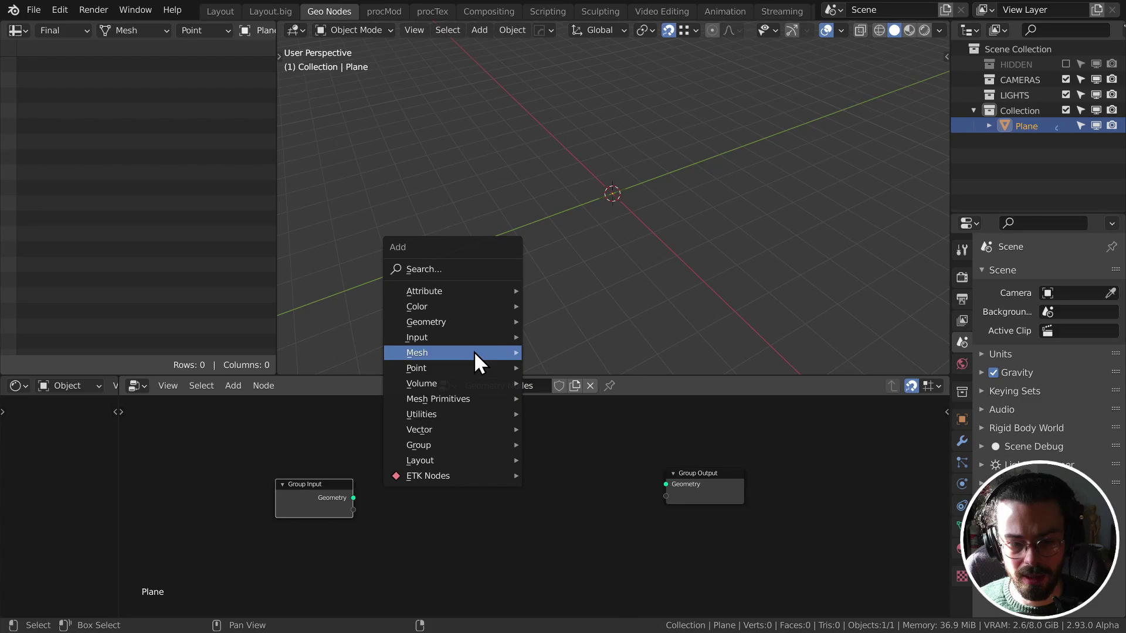
mouse_move(459, 398)
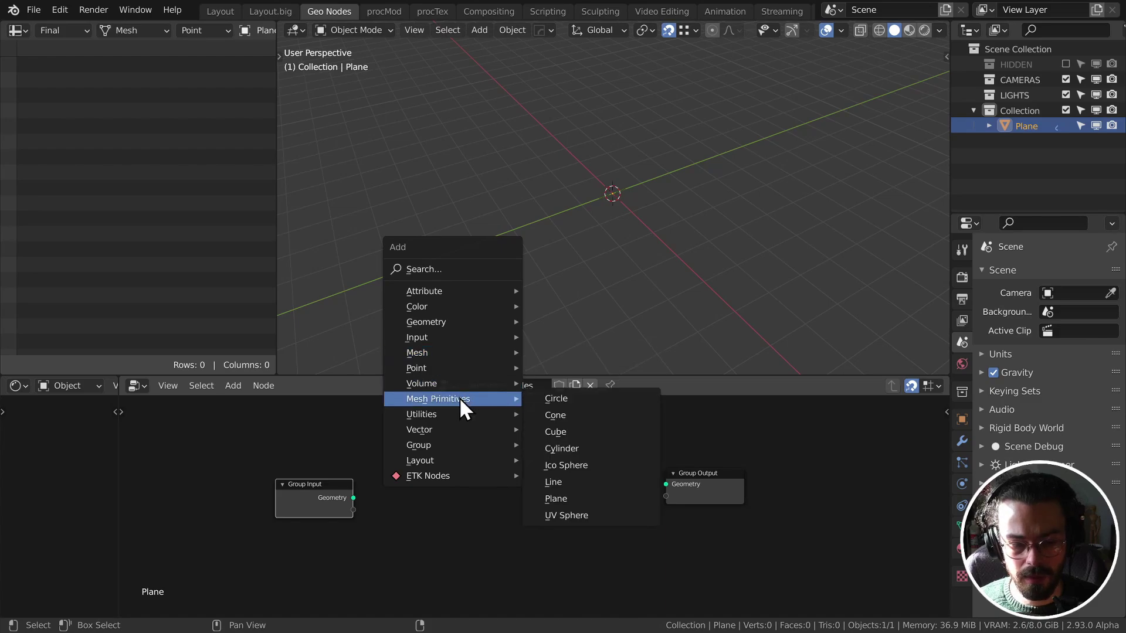
click(575, 482)
click(444, 440)
drag(510, 453, 710, 462)
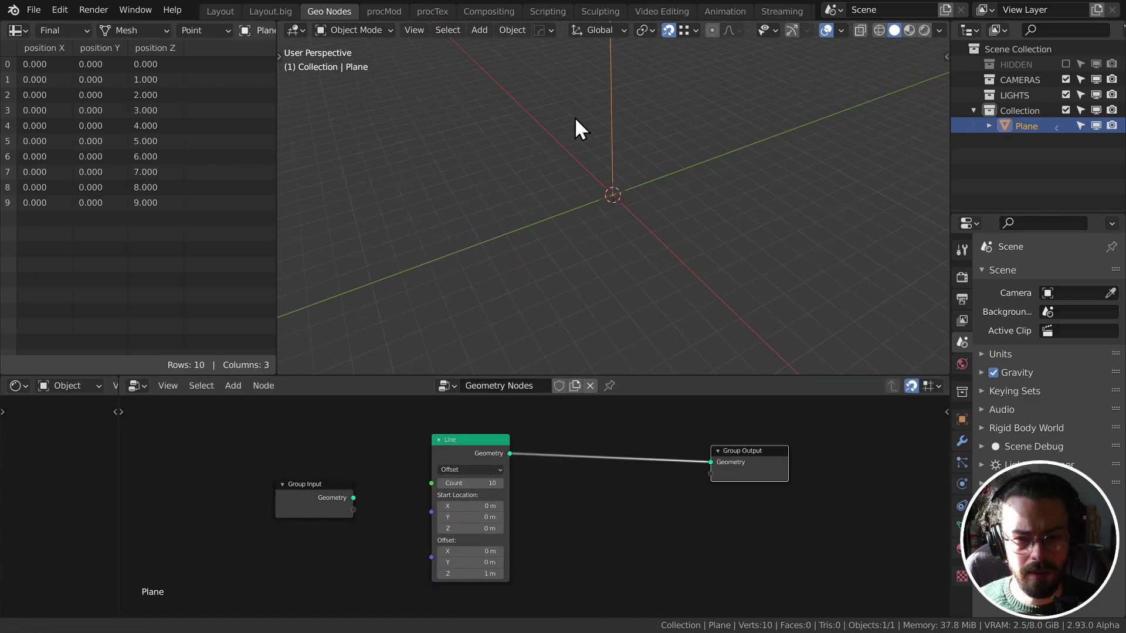
middle_drag(575, 119, 628, 206)
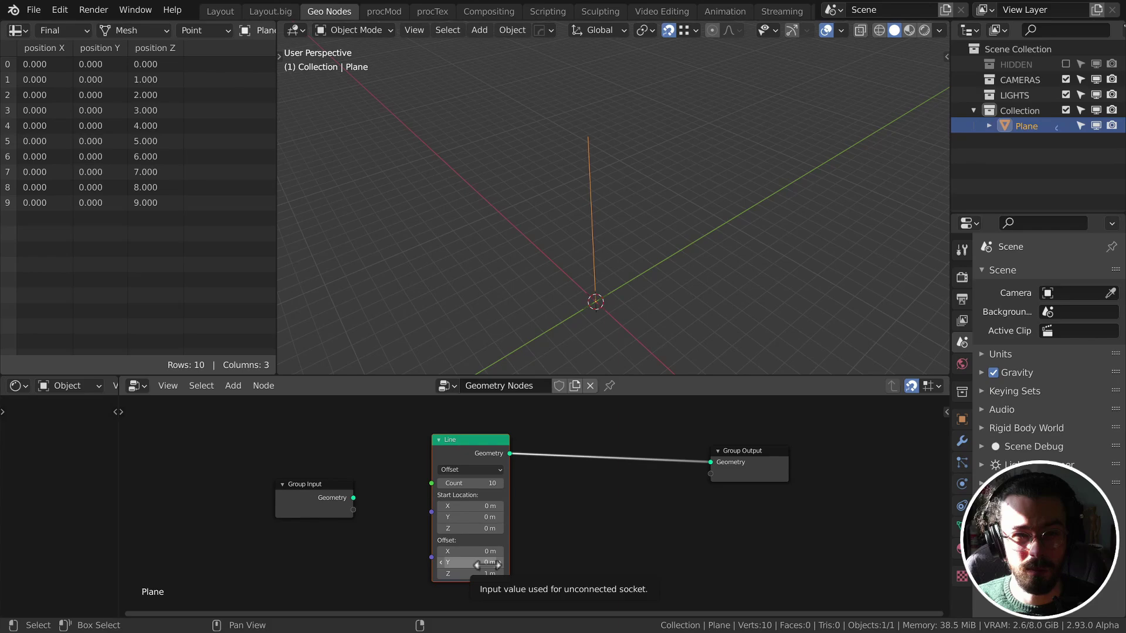
Step: Insert an Attribute Separate XYZ node between the Line node and the Group Output, and enlarge the node editor
key(shift+a)
mouse_move(540, 362)
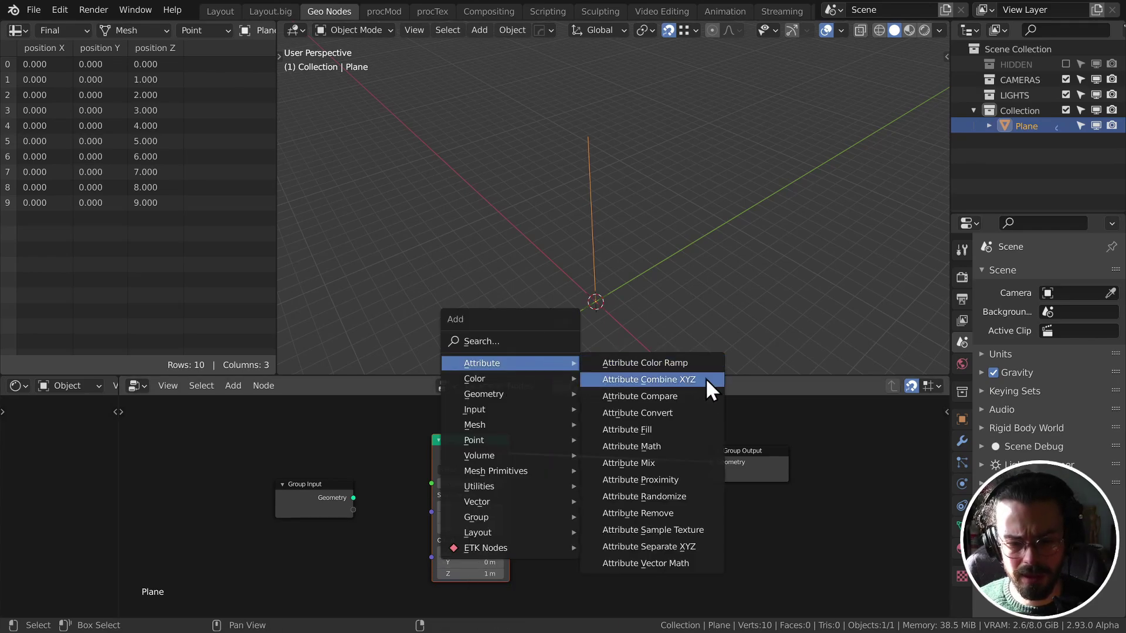
click(688, 545)
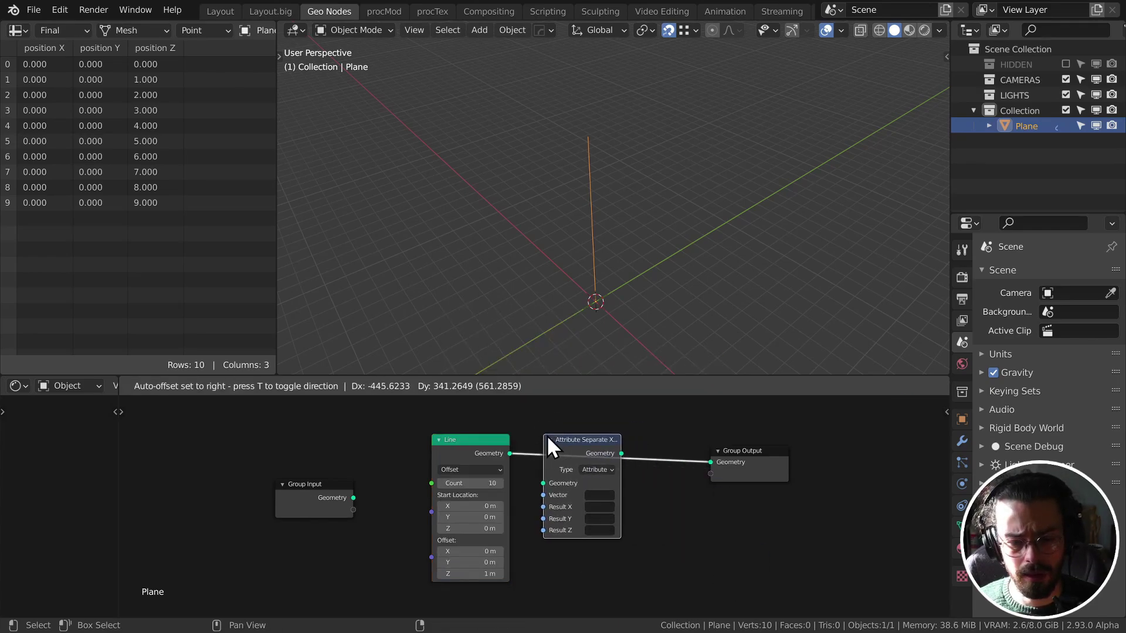
click(548, 437)
drag(608, 437, 563, 449)
ctrl+middle_drag(560, 454, 621, 410)
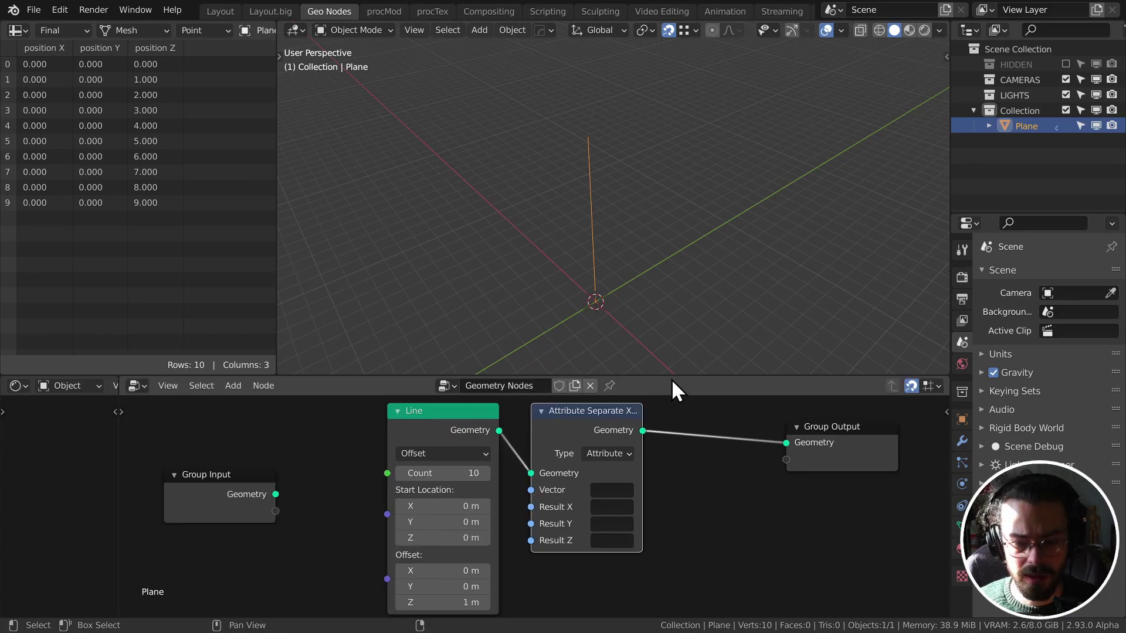
drag(673, 376, 692, 260)
middle_drag(711, 361, 735, 378)
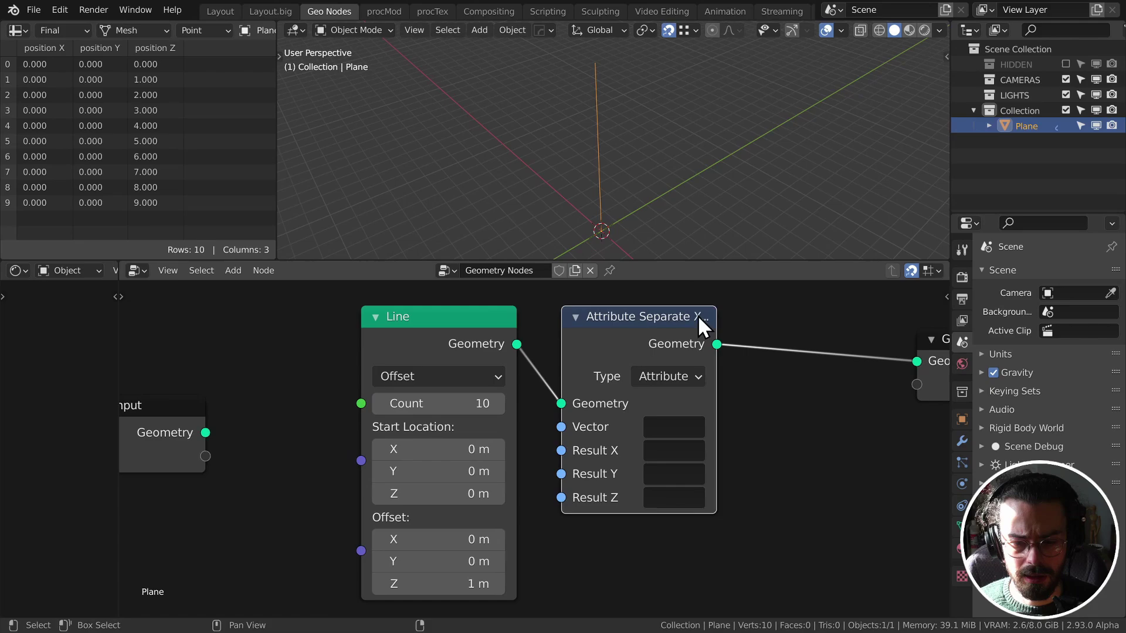
Step: Set the Attribute Separate XYZ node's Vector to position and its Result Z to a new attribute named index
click(683, 424)
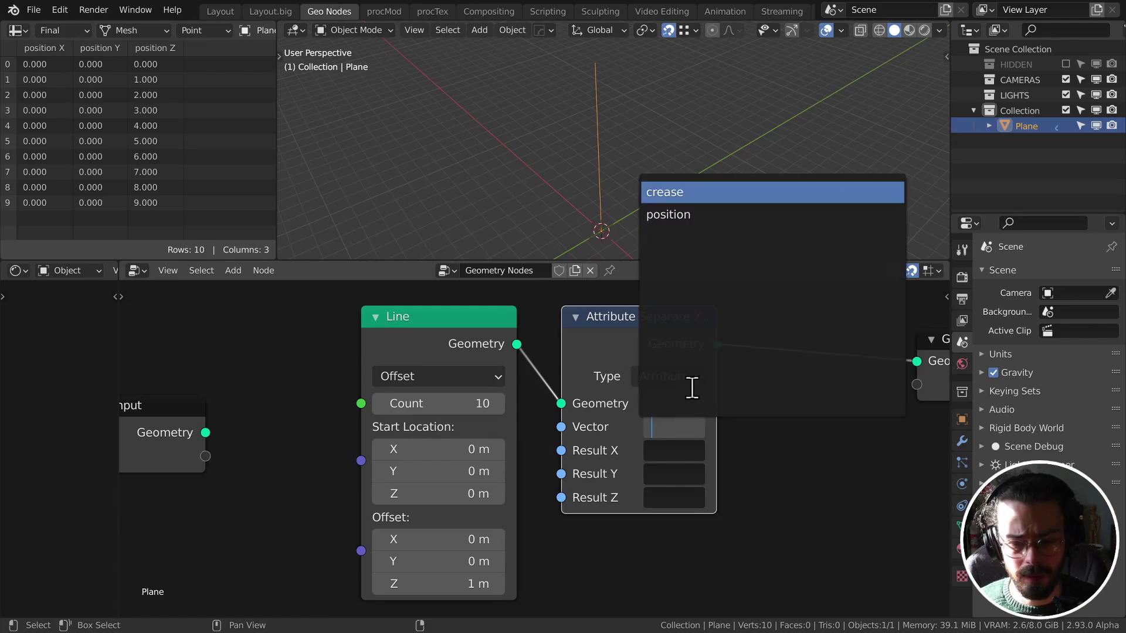
click(686, 215)
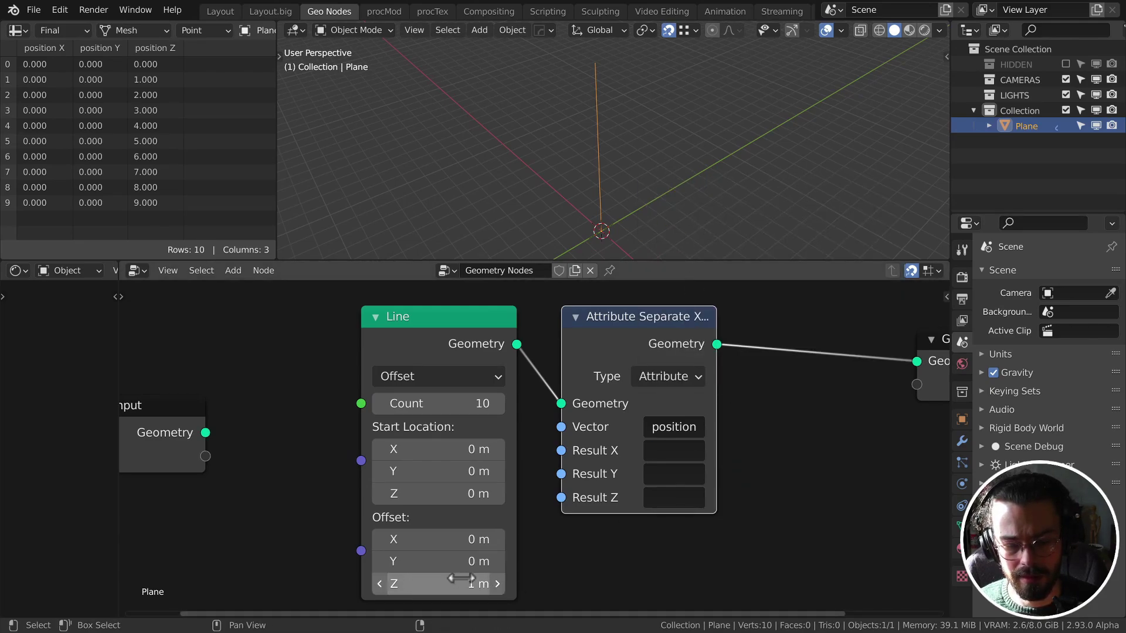
click(674, 495)
text(i)
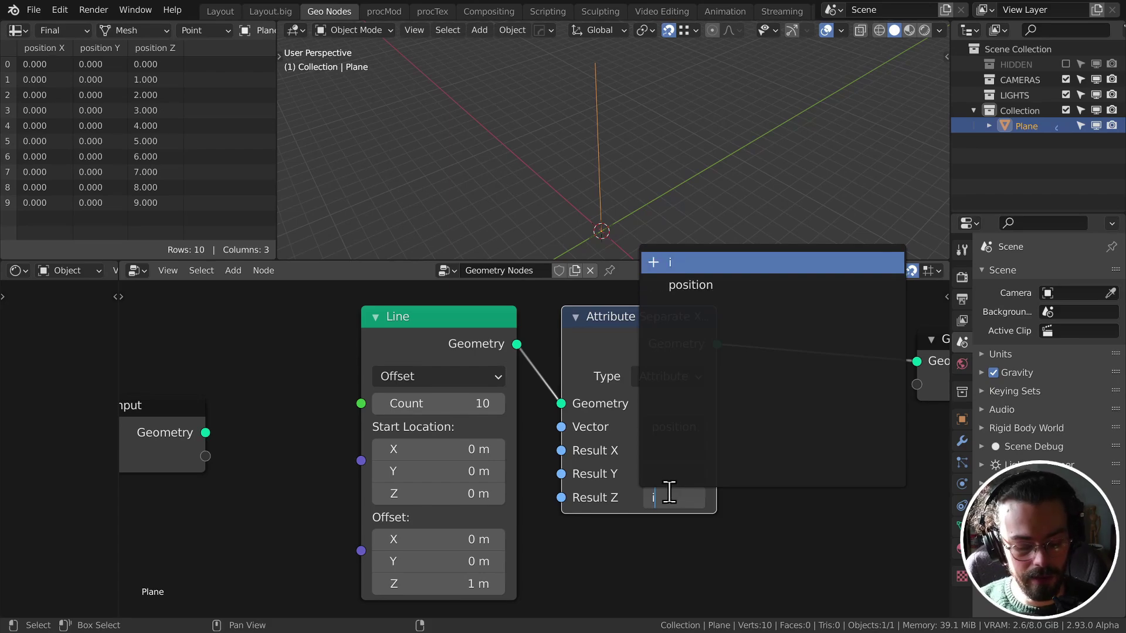
text(ndex)
key(Return)
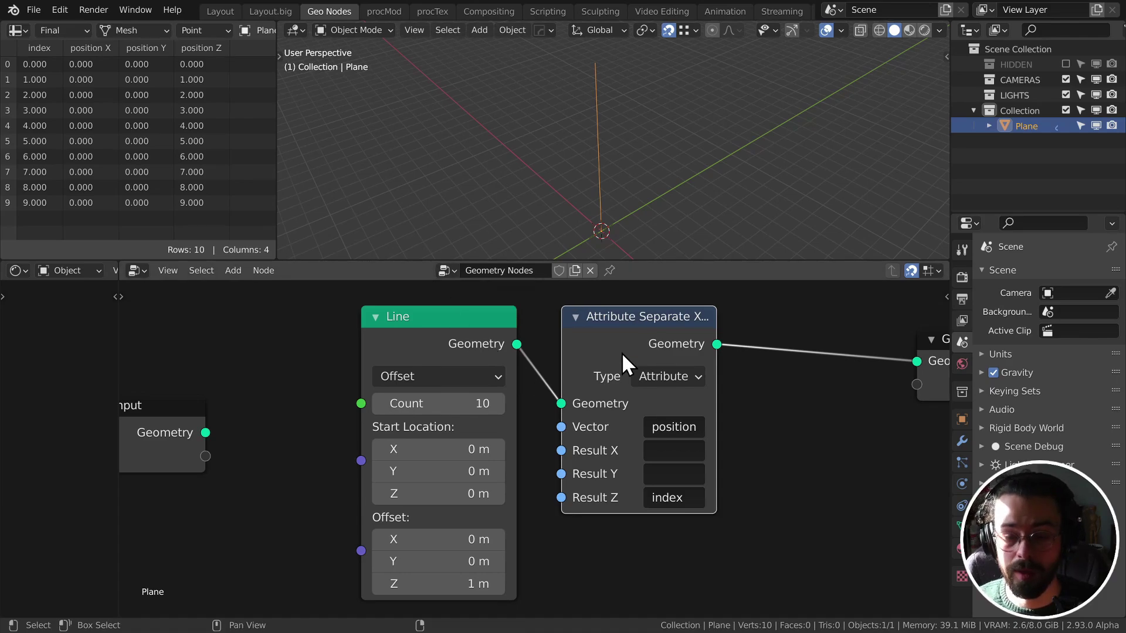
Step: Move the Group Output node farther from the Attribute Separate XYZ node to make room for more nodes
middle_drag(672, 285, 560, 307)
ctrl+middle_drag(657, 339, 718, 382)
middle_drag(718, 382, 624, 374)
drag(662, 394, 780, 381)
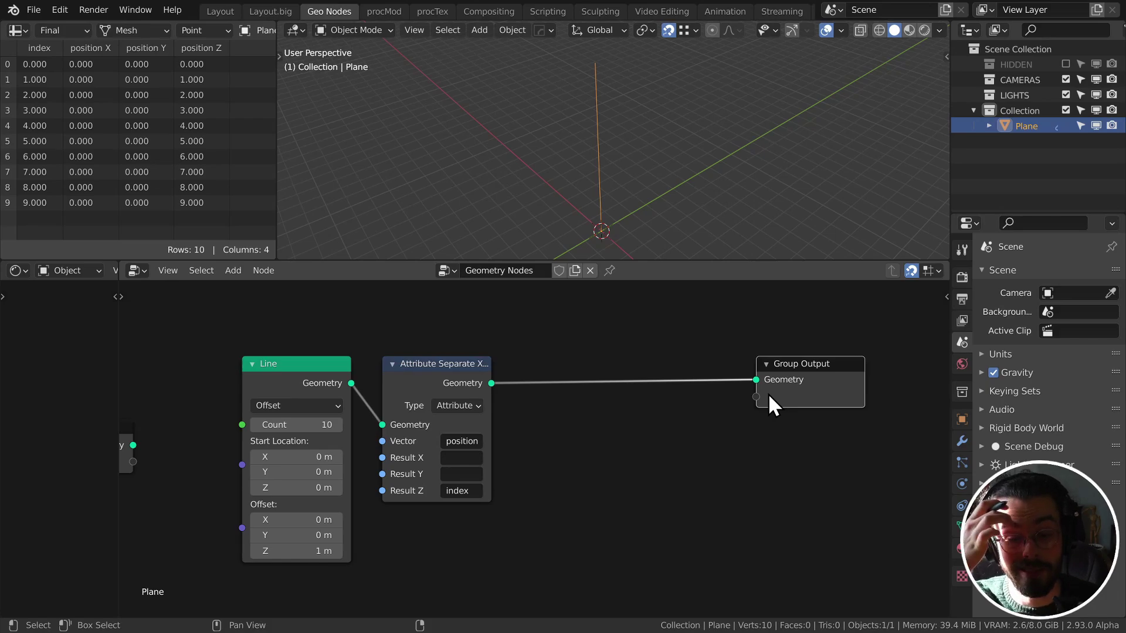
middle_drag(603, 359, 476, 419)
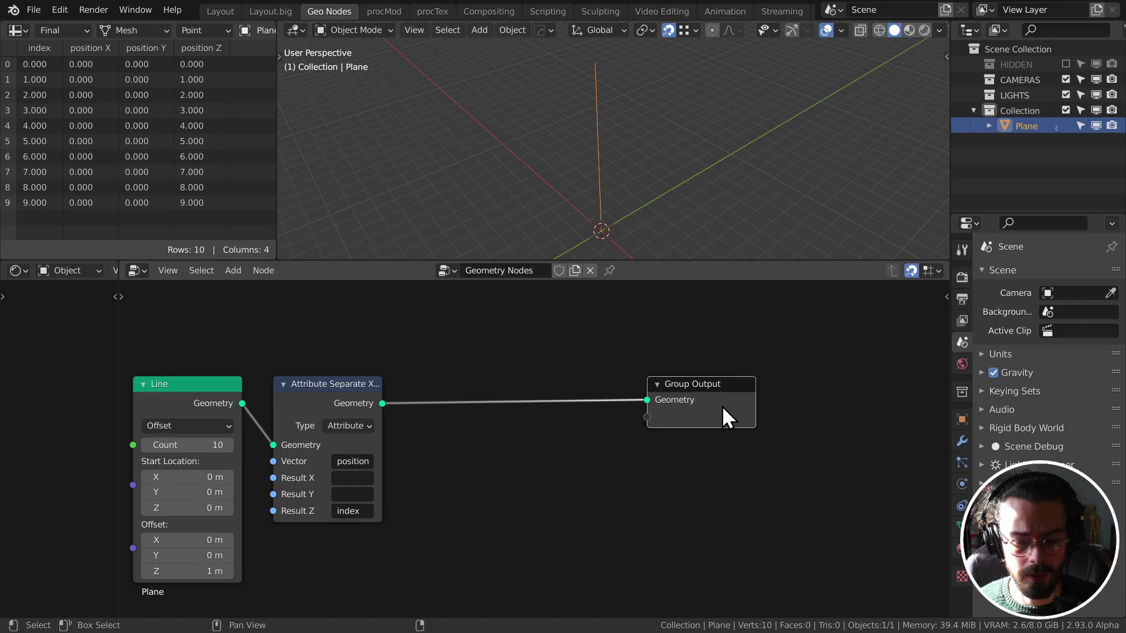
drag(682, 393, 823, 395)
middle_drag(647, 396, 648, 385)
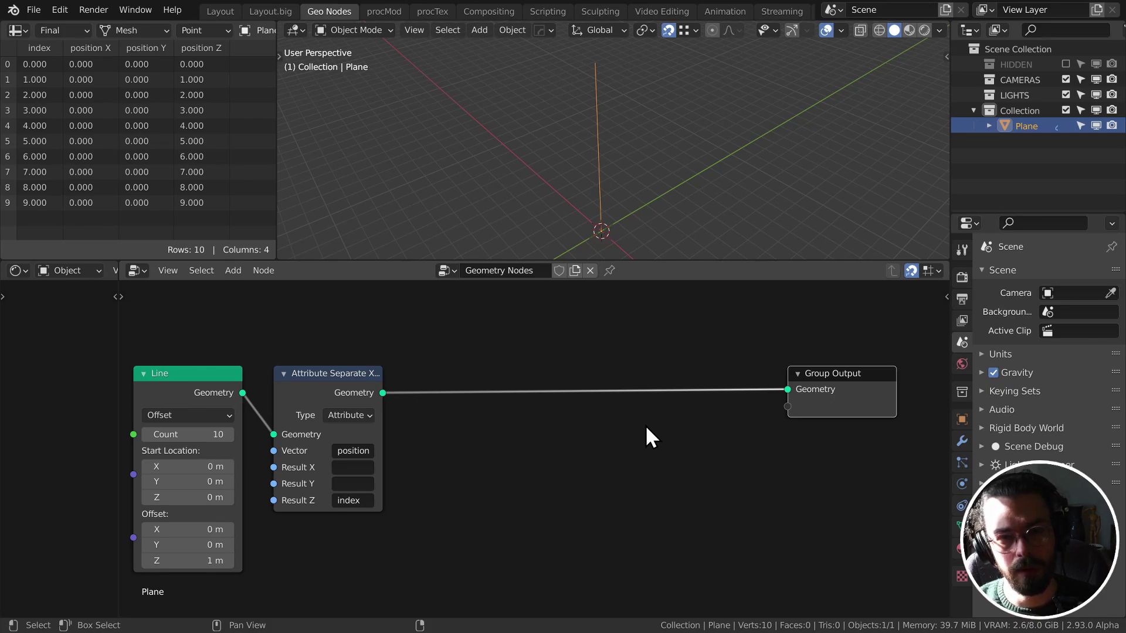
middle_drag(450, 383, 465, 382)
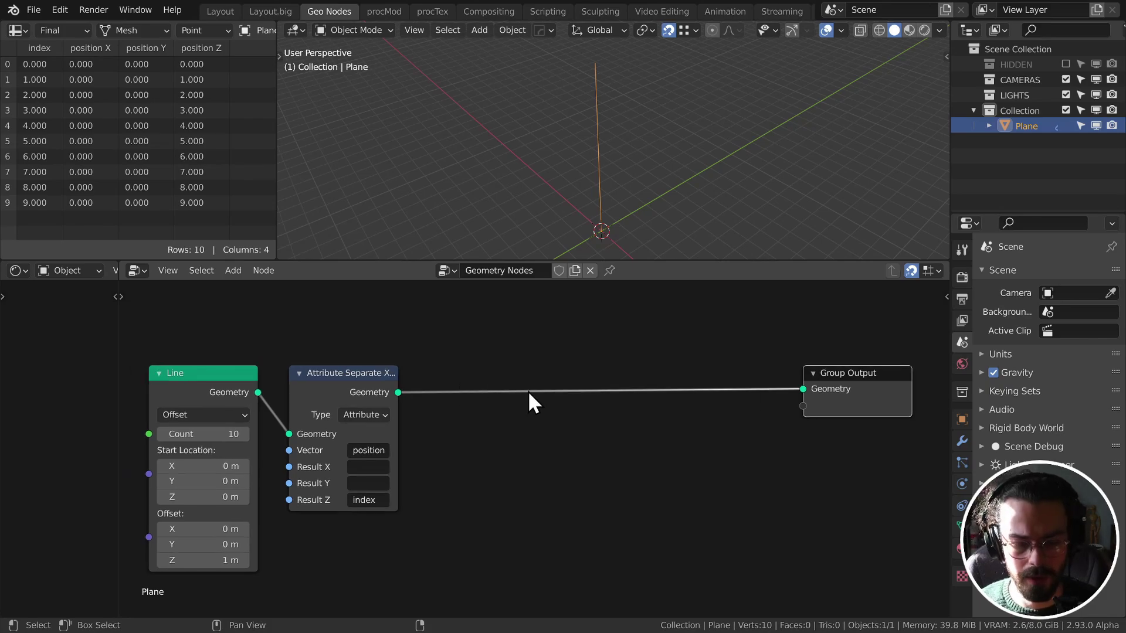
Step: Insert an Attribute Math node between the Attribute Separate XYZ node and the Group Output
key(shift+a)
mouse_move(606, 405)
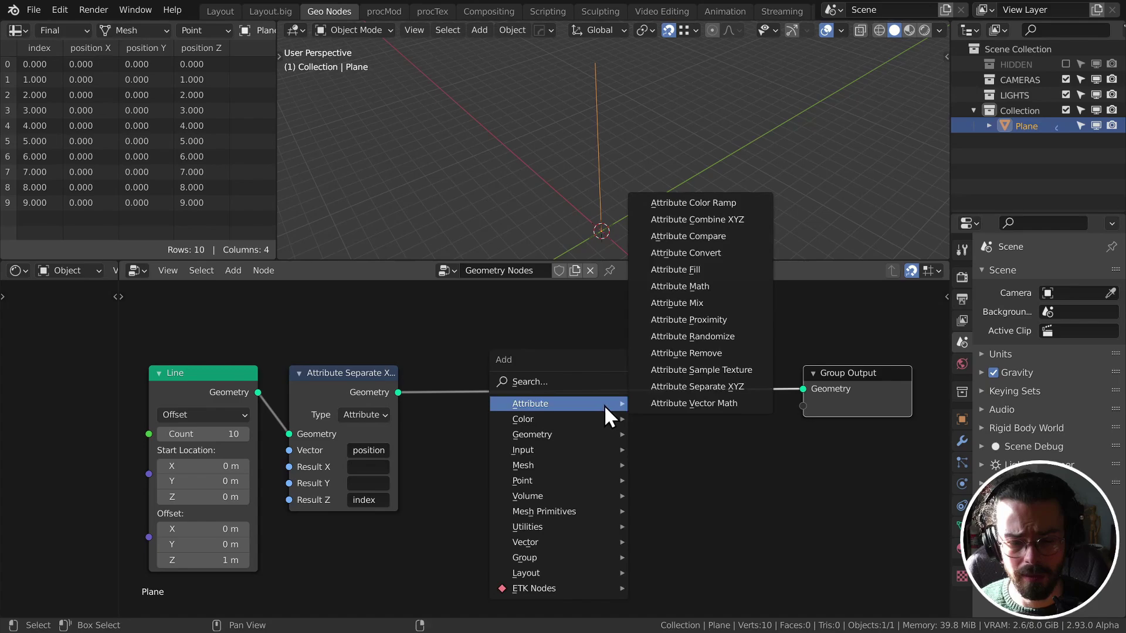
click(701, 285)
click(540, 402)
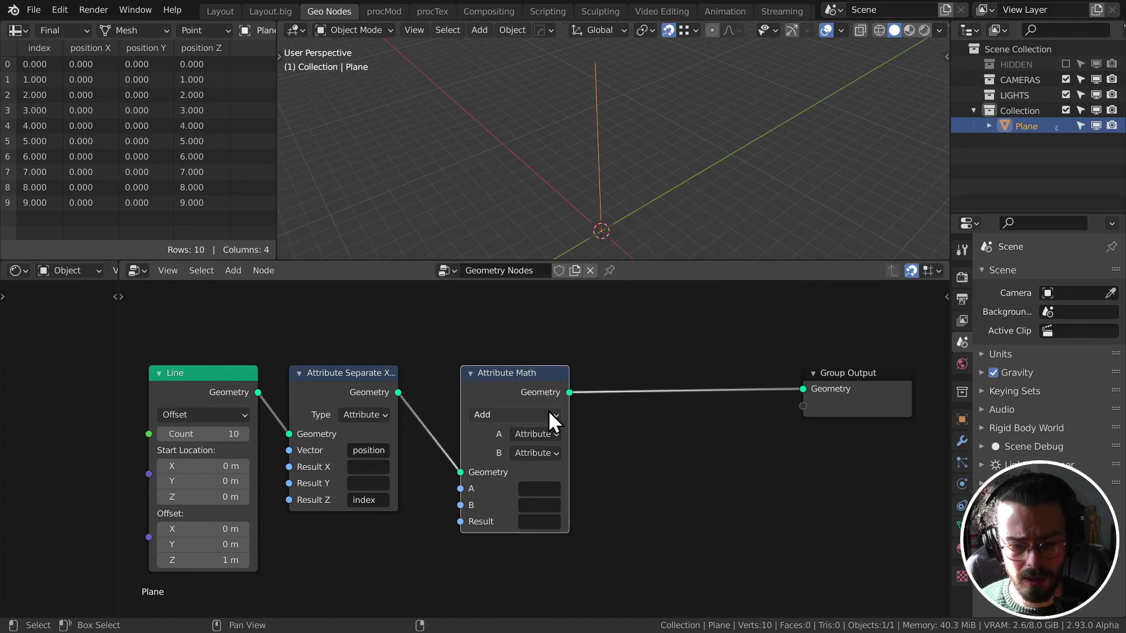
Step: Set the Attribute Math node's operation to Sine and its input A to the index attribute
click(551, 414)
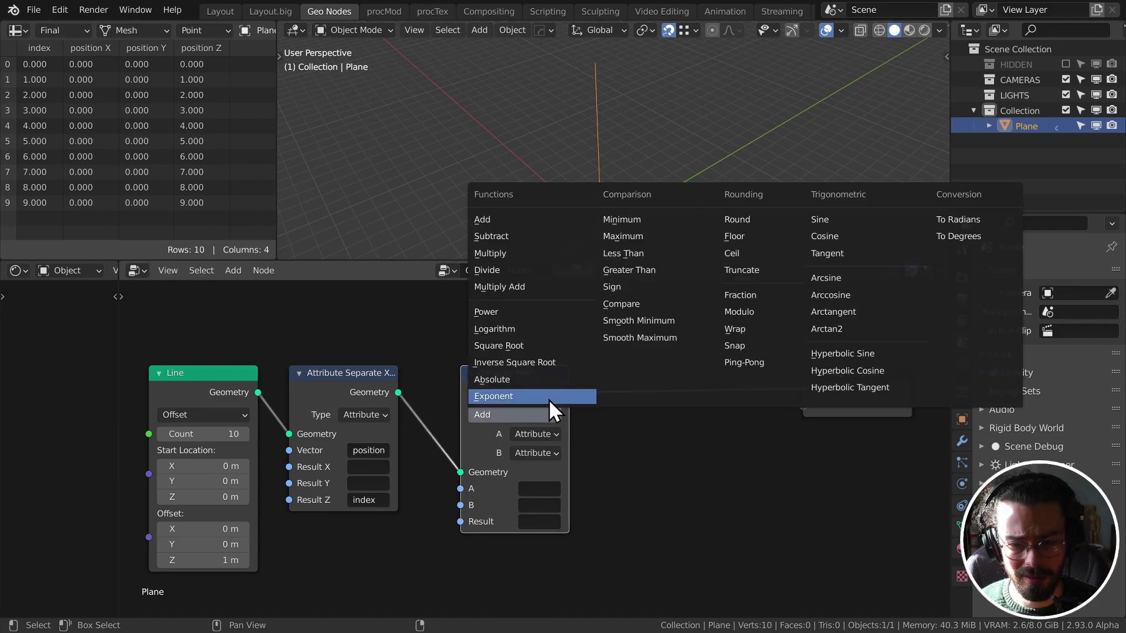
click(836, 216)
click(538, 469)
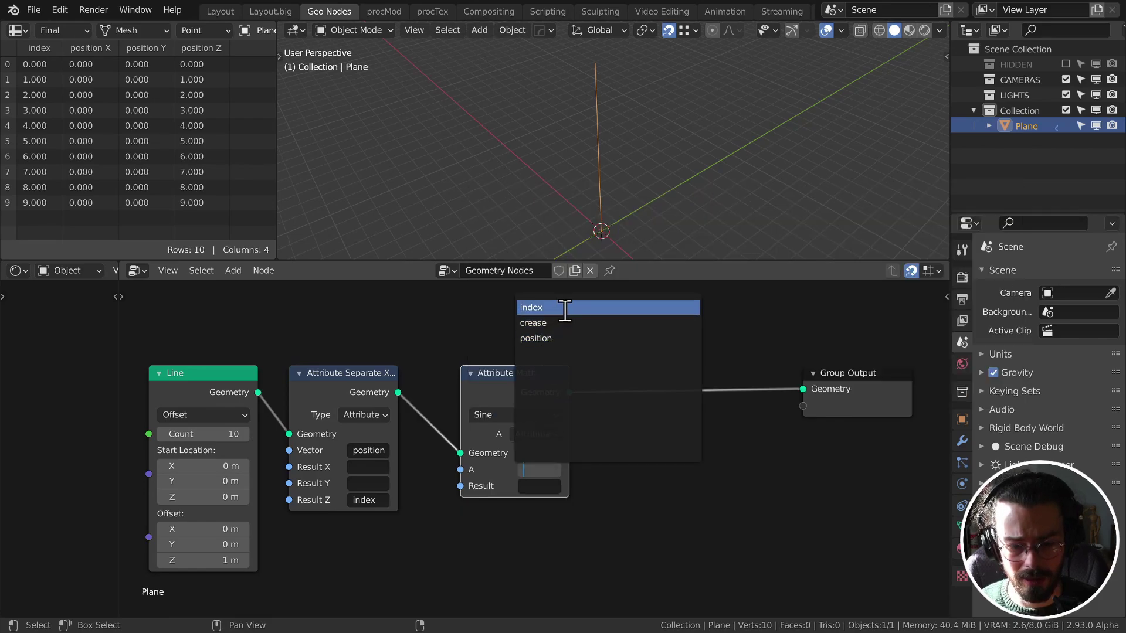
click(563, 318)
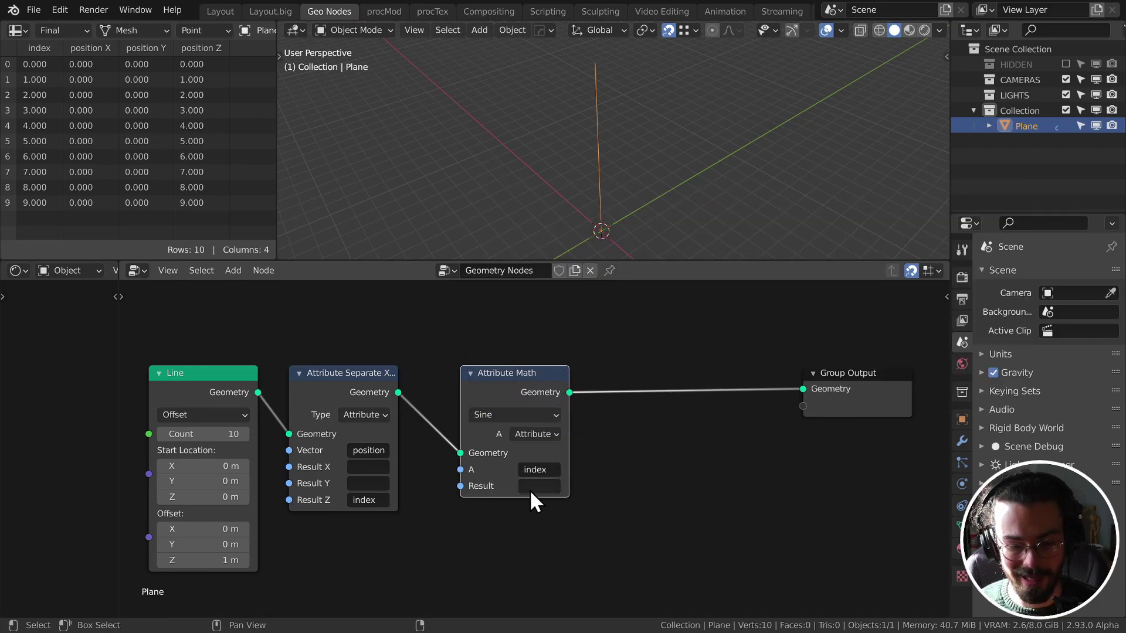
Step: Write the Sine Attribute Math node's Result to a new attribute named x
click(530, 489)
text(x)
key(Return)
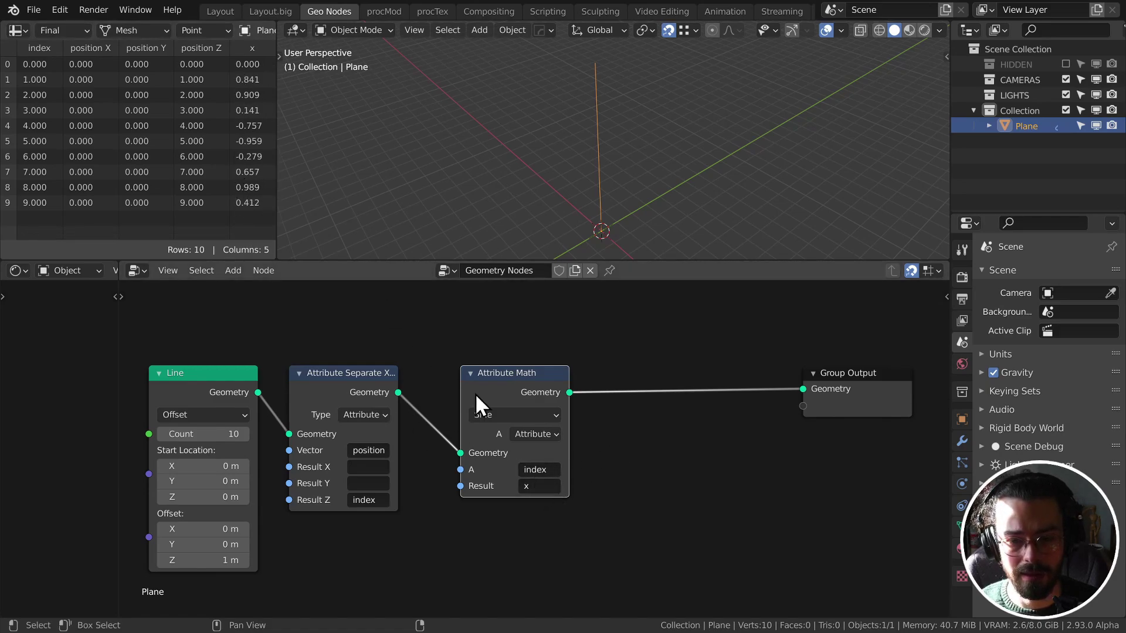
Step: Duplicate the Sine Attribute Math node, place the copy before the Group Output, and set its operation to Cosine
key(shift+d)
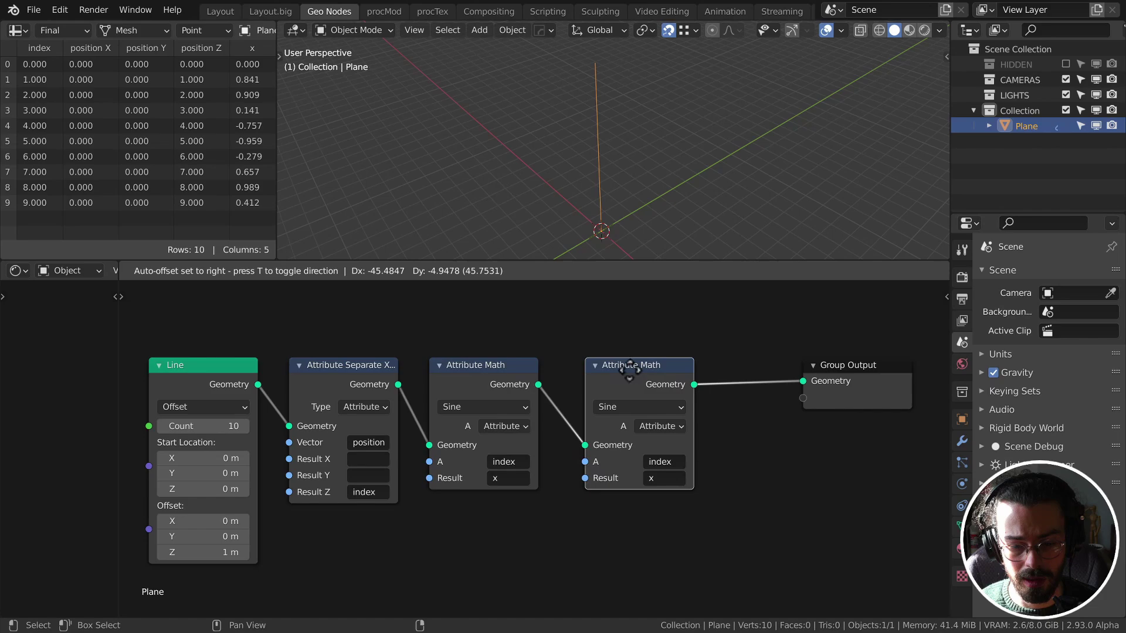
click(614, 370)
click(607, 407)
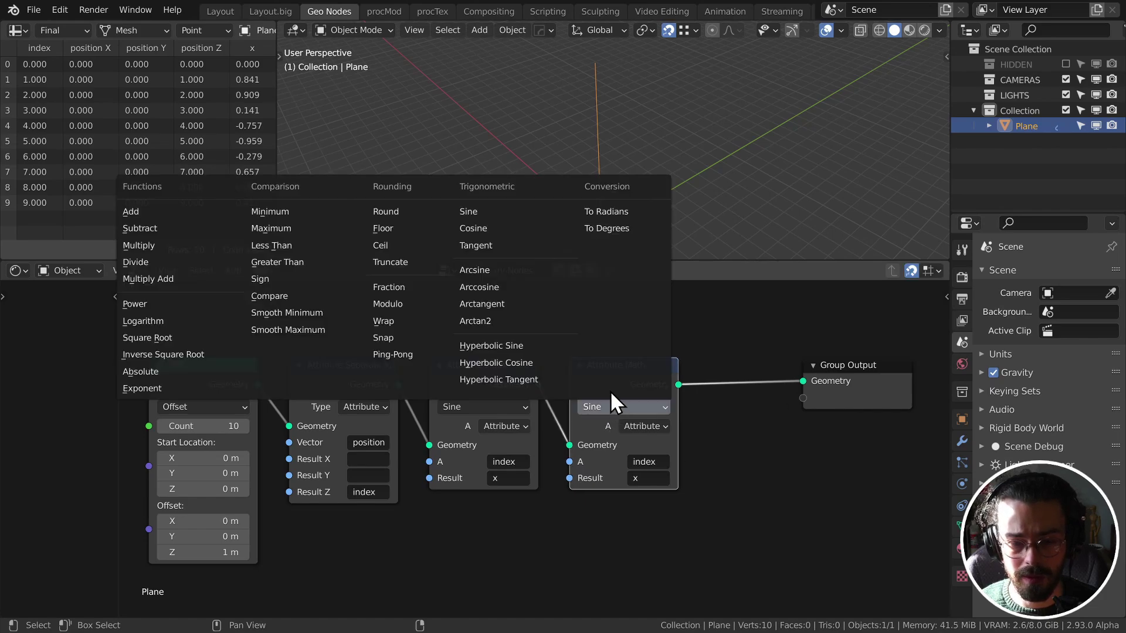
click(500, 228)
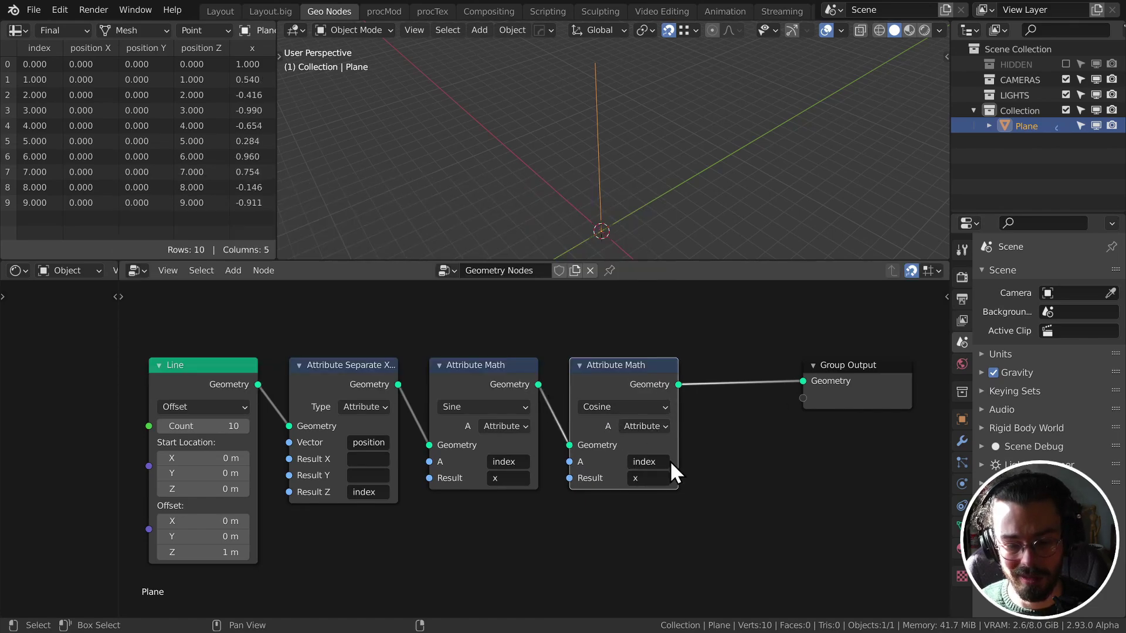
Step: Change the Cosine Attribute Math node's Result to an attribute named y
click(653, 467)
click(613, 476)
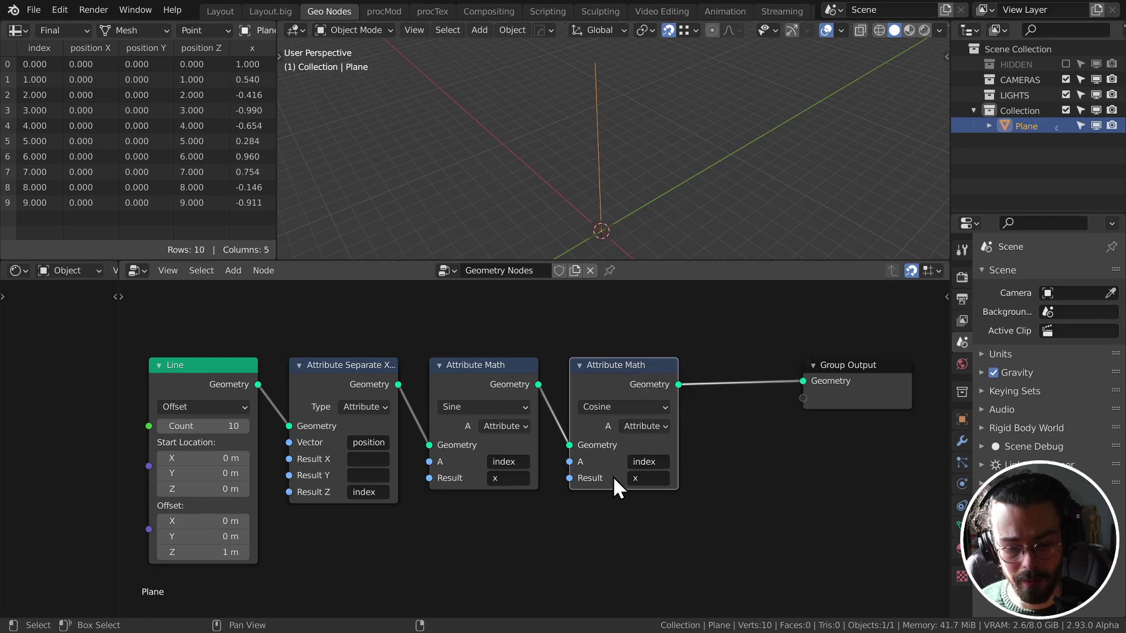
click(650, 482)
text(y)
key(Return)
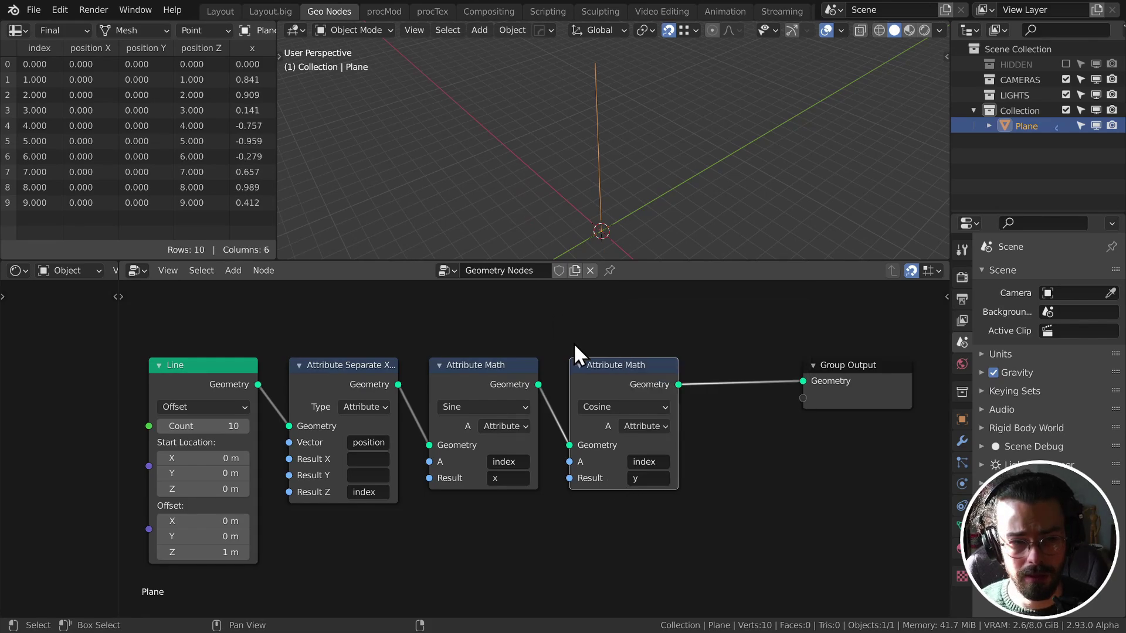
Step: Insert an Attribute Combine XYZ node between the Cosine Attribute Math node and the Group Output
middle_drag(598, 372, 512, 386)
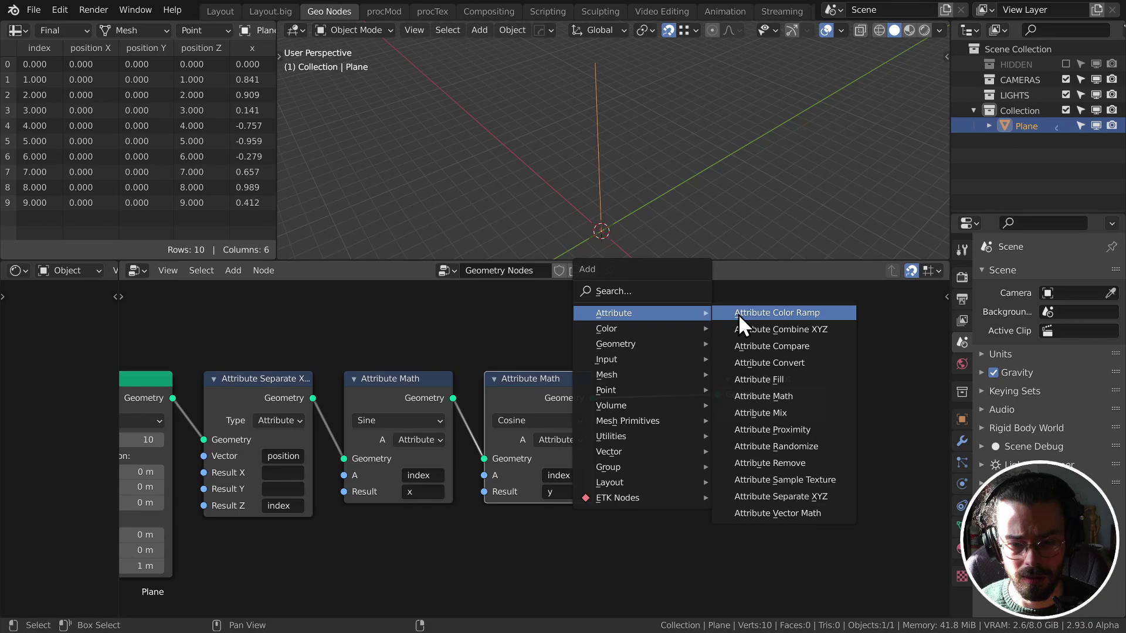
click(779, 329)
click(682, 398)
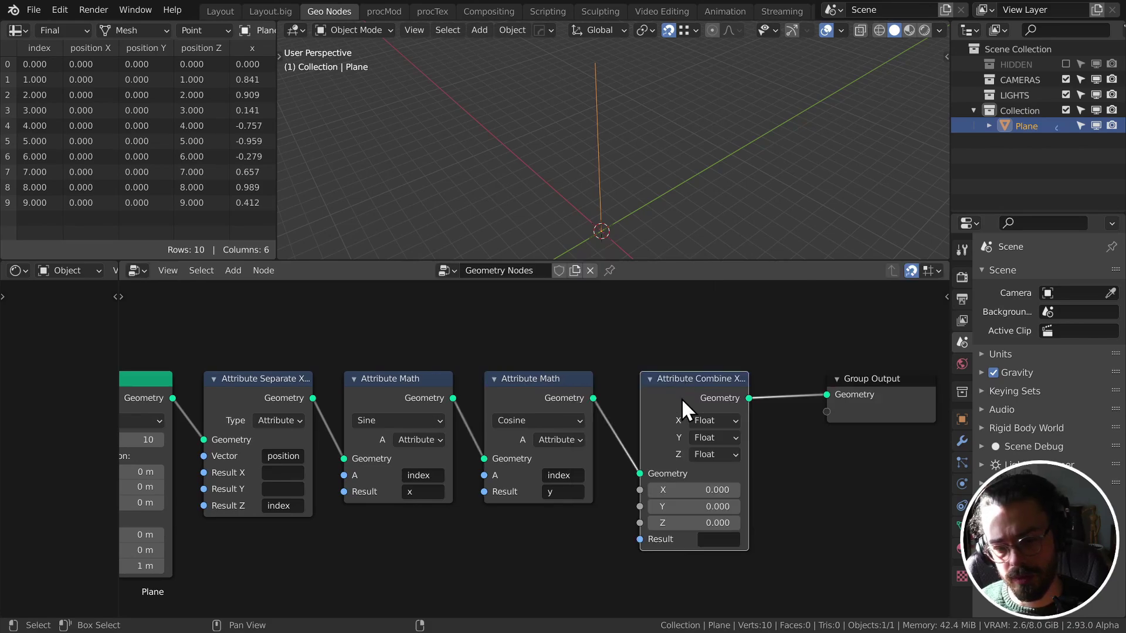
Step: Set the Attribute Combine XYZ node's X and Y inputs to Attribute type and assign them the x and y attributes
click(713, 420)
click(710, 438)
click(709, 437)
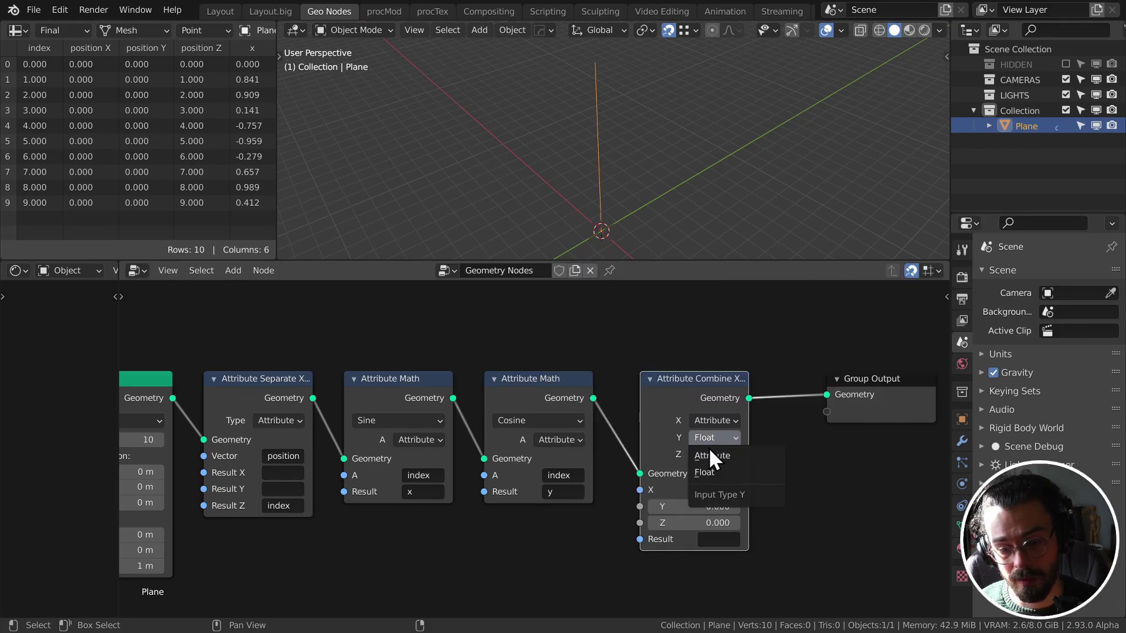
click(710, 454)
click(715, 490)
click(728, 329)
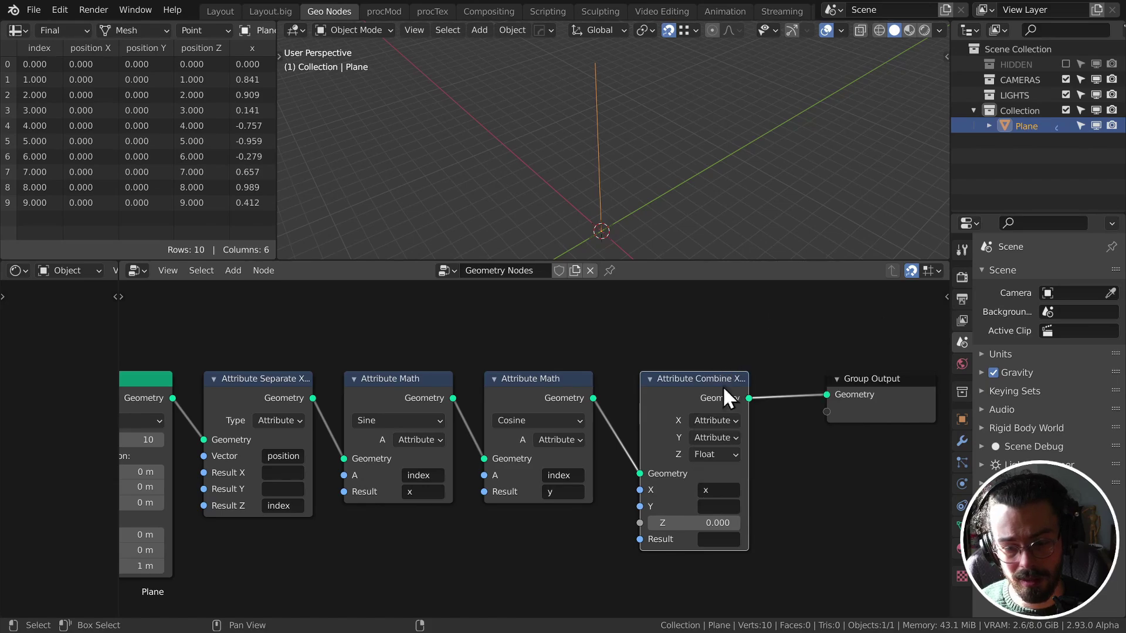
click(718, 507)
click(725, 360)
Step: Set the Attribute Combine XYZ node's Result to position and view the shape from the top
middle_drag(690, 487, 681, 435)
click(714, 488)
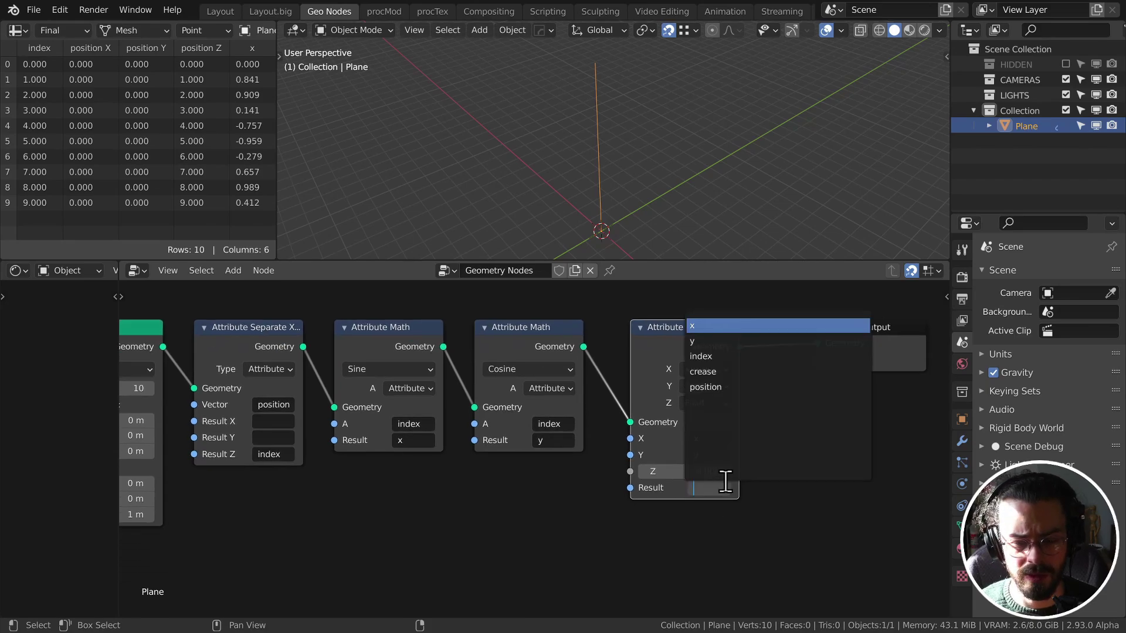
click(742, 387)
key(KP_7)
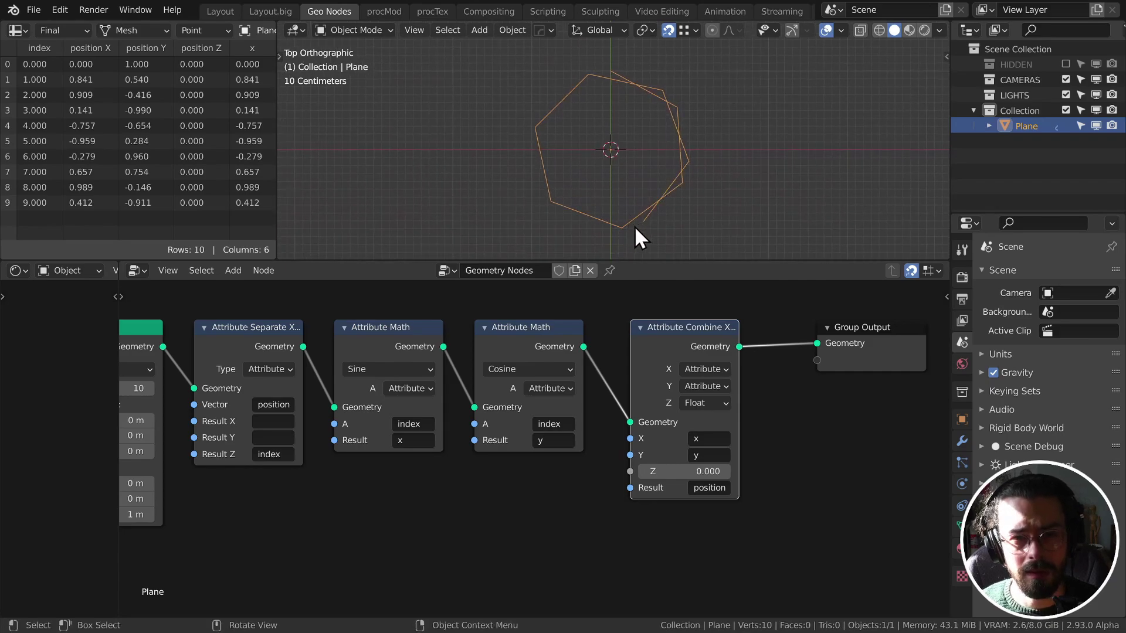
Step: Move the Attribute Combine XYZ and Group Output nodes closer to the rest of the node chain
drag(691, 332, 675, 332)
drag(840, 346, 793, 346)
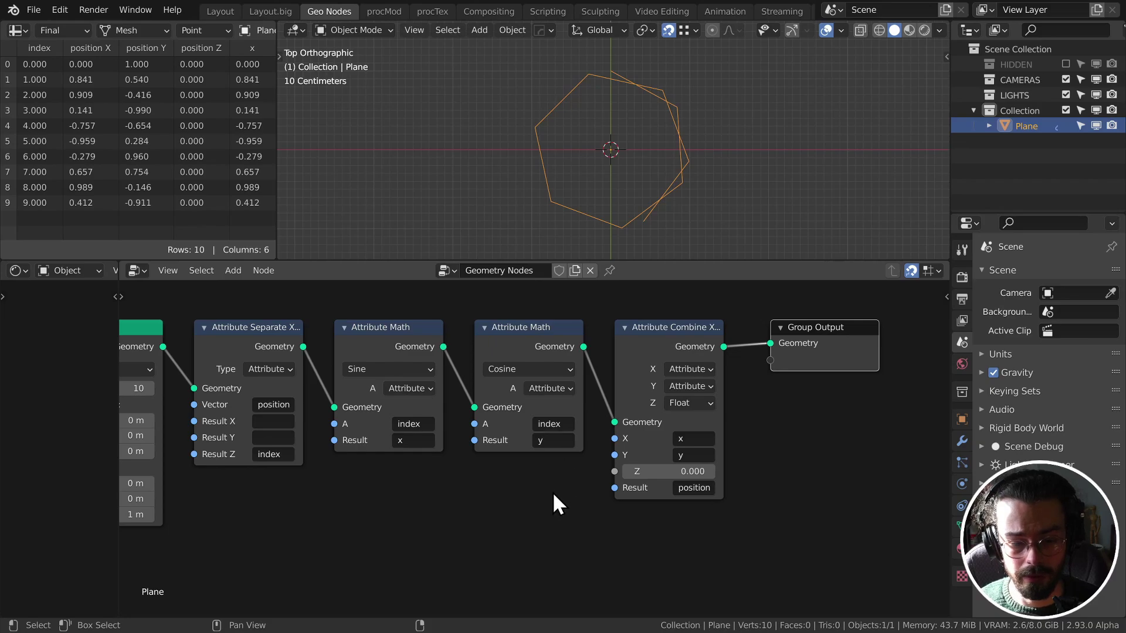
Step: Reduce the Line node's Count to 1 and gradually raise it to 46 points
middle_drag(553, 491, 693, 479)
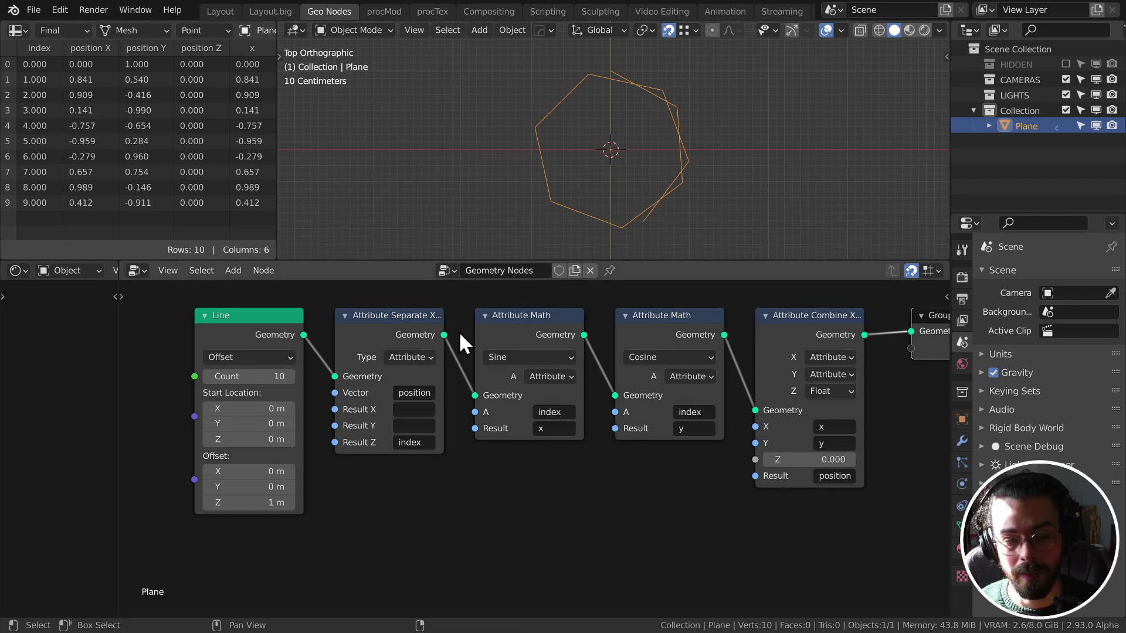
click(208, 376)
click(208, 376)
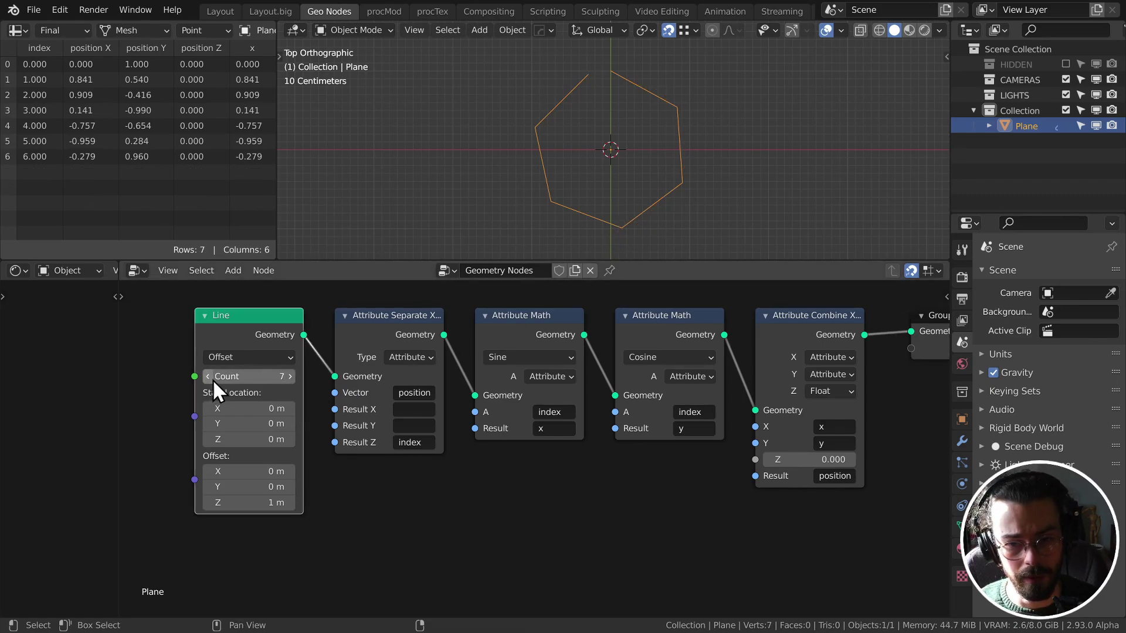
click(212, 379)
text(1)
key(Return)
drag(253, 376, 281, 377)
Step: Annotate a vertical and a horizontal graph axis in the empty space beyond the Group Output node
middle_drag(823, 390, 360, 418)
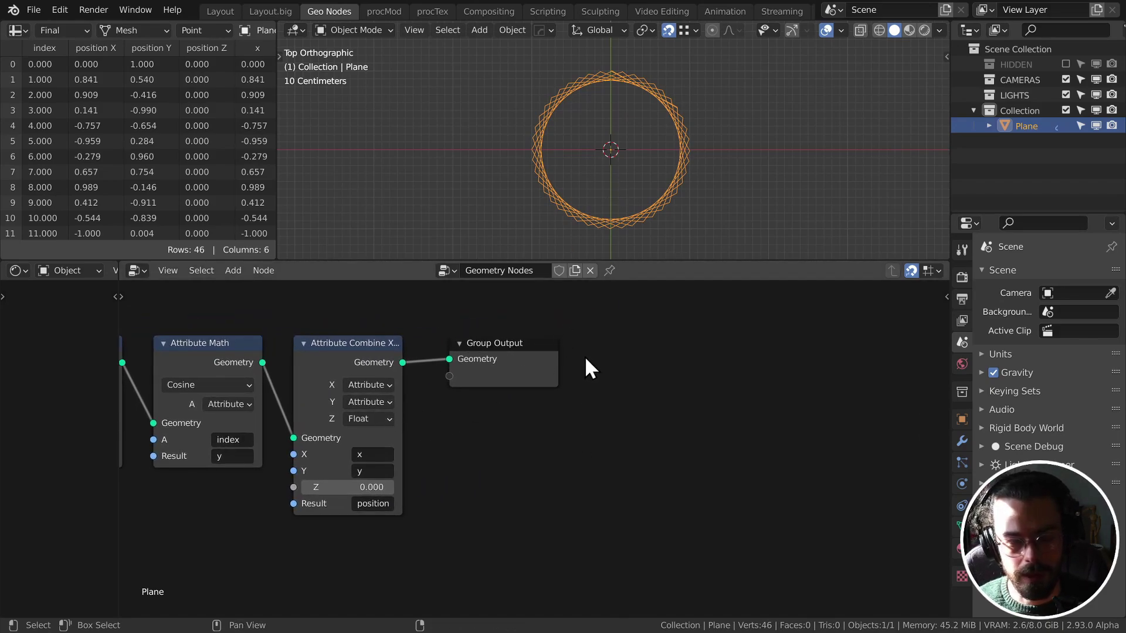
middle_drag(609, 403, 567, 370)
key(s)
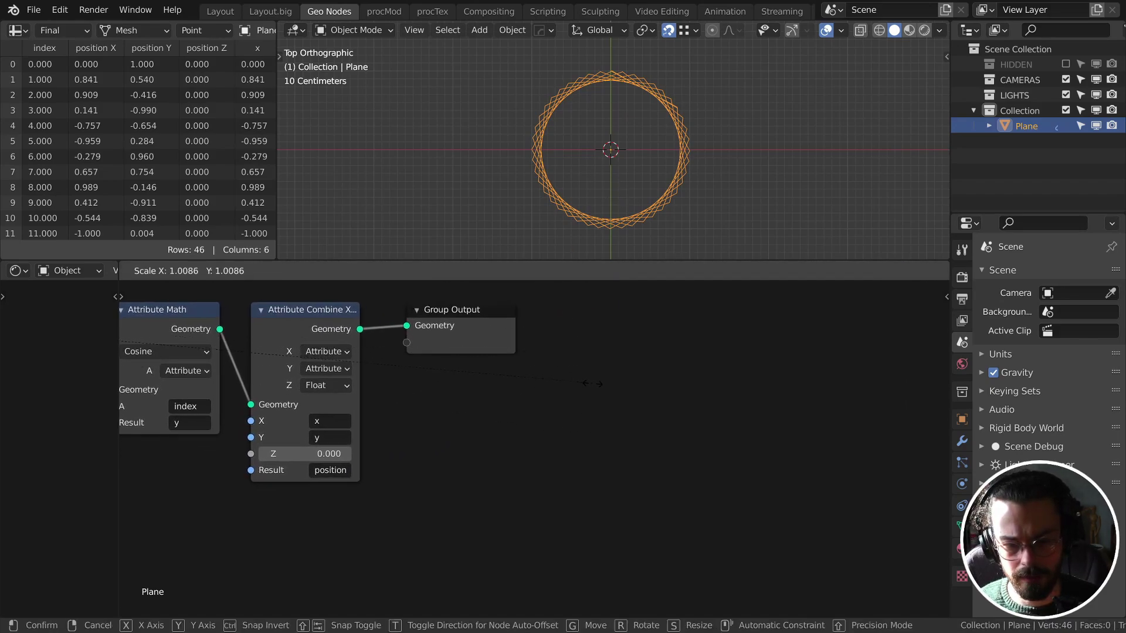
right_click(585, 379)
key(d)
drag(575, 337, 585, 484)
middle_drag(524, 404, 364, 429)
drag(365, 429, 660, 404)
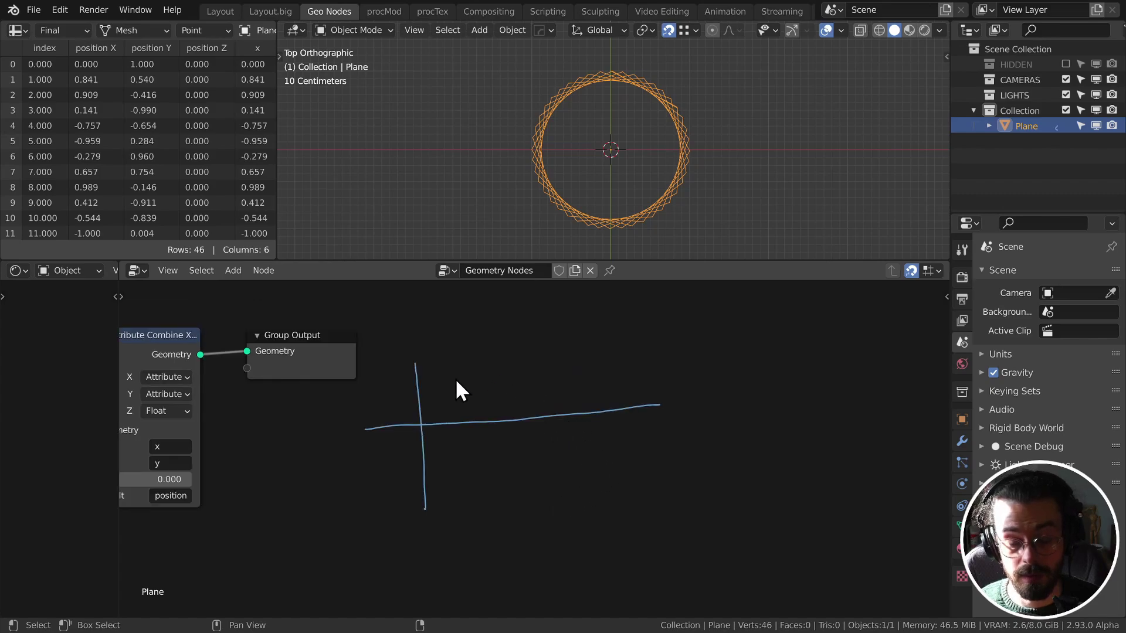
Step: Annotate one sine wave period on the axes and label it with 1, 0, -1 and 2π
drag(421, 423, 607, 418)
middle_drag(510, 410, 435, 404)
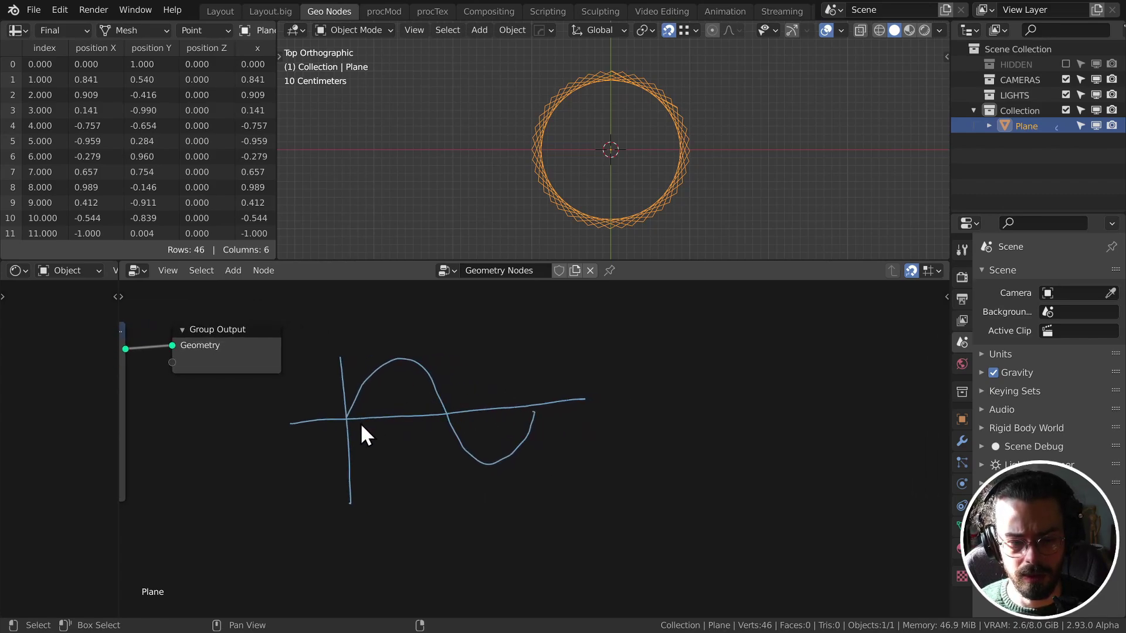
drag(331, 419, 328, 425)
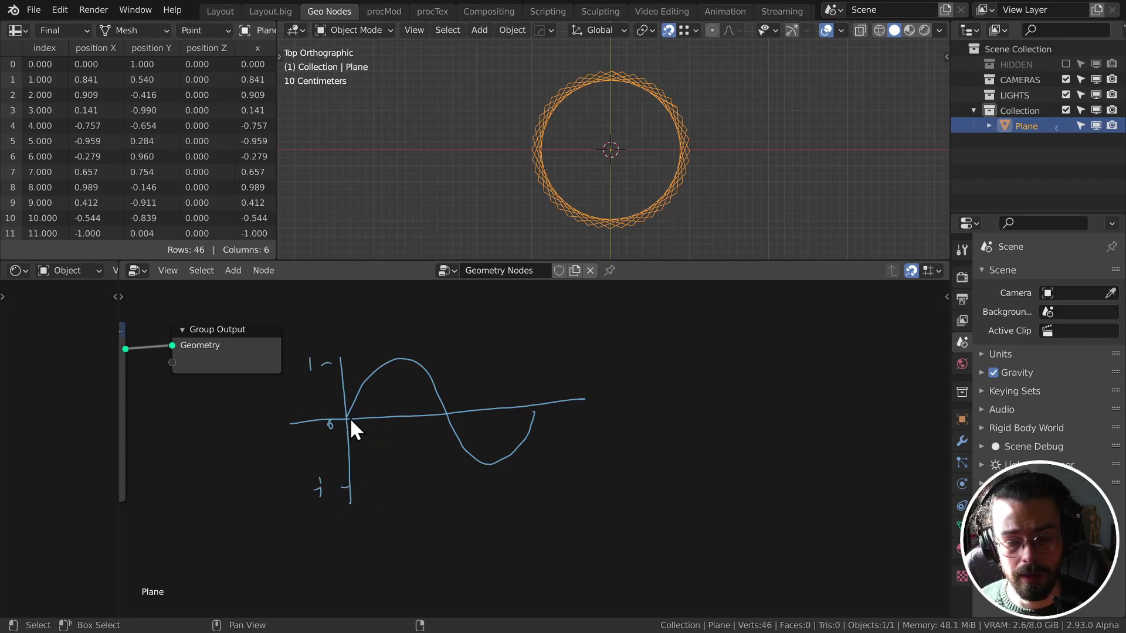
drag(534, 401, 526, 437)
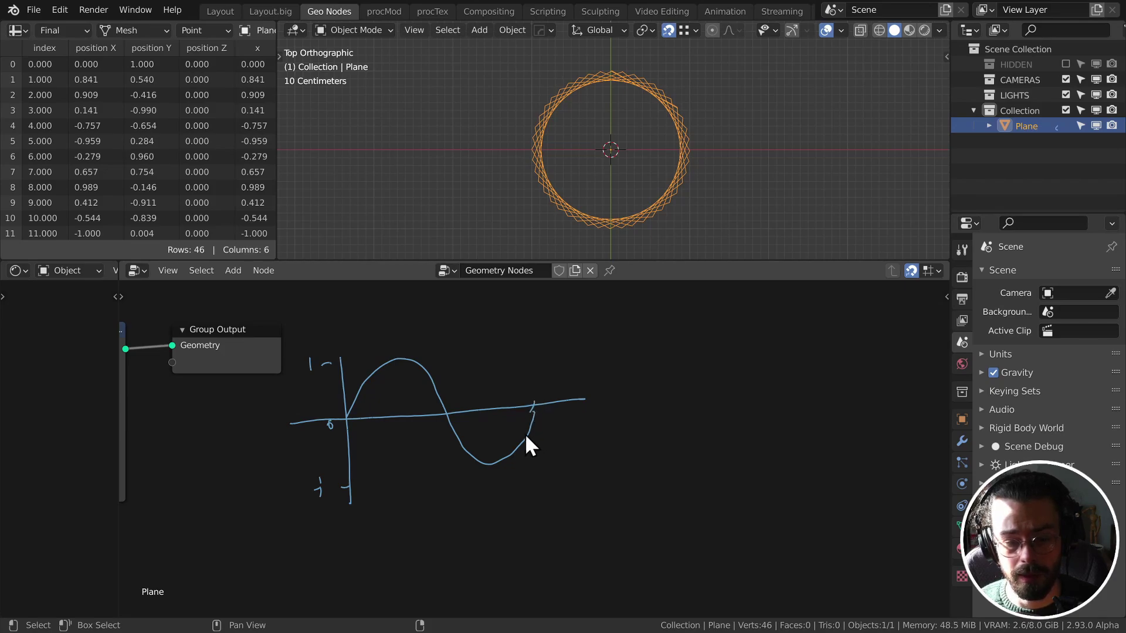
drag(484, 366, 505, 375)
Step: Add a red annotation layer and draw a cosine curve starting at 1 over the sine wave
mouse_move(536, 420)
middle_down()
mouse_move(462, 383)
mouse_move(535, 360)
middle_up()
key(n)
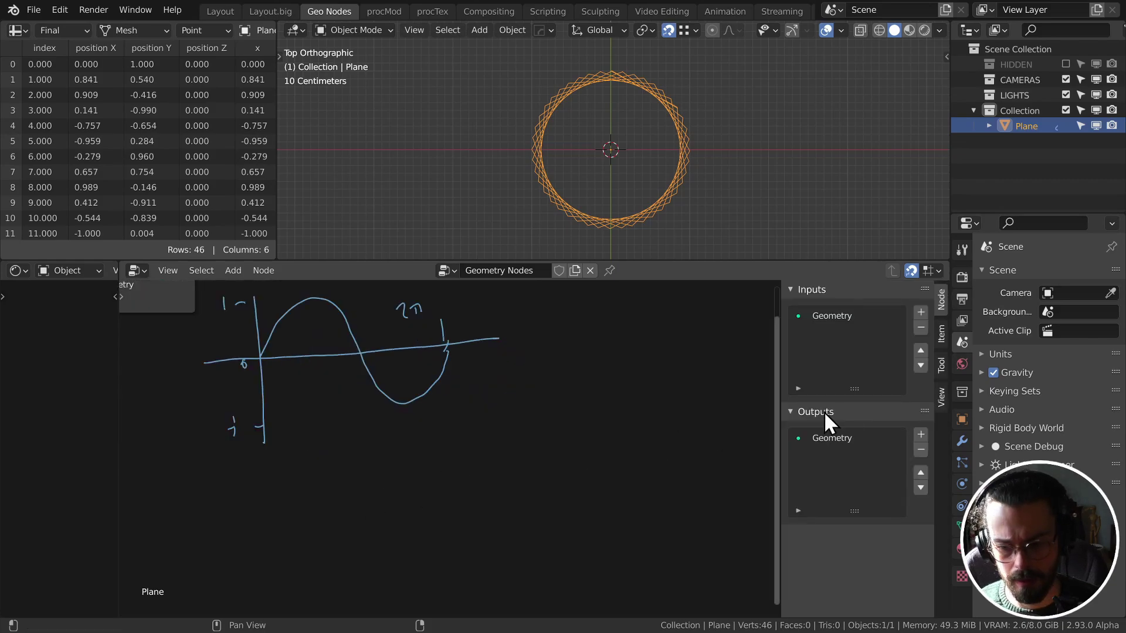
click(942, 398)
click(790, 289)
middle_drag(328, 375, 411, 425)
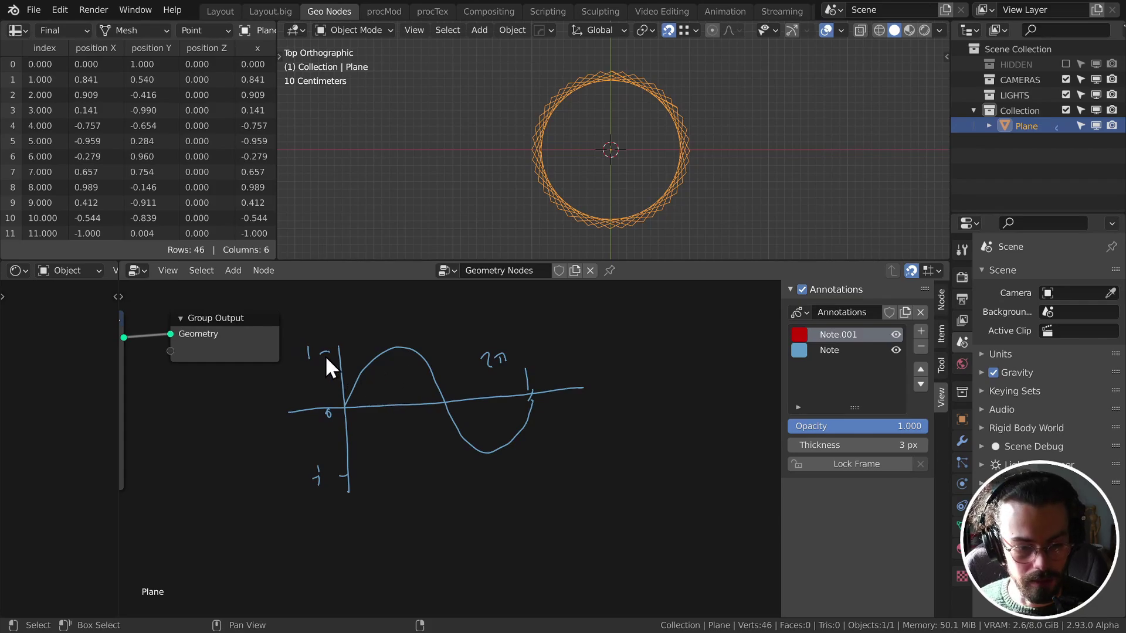
mouse_move(337, 348)
mouse_down()
mouse_move(359, 347)
mouse_move(419, 443)
mouse_move(455, 468)
mouse_move(471, 446)
mouse_move(492, 348)
mouse_move(514, 332)
mouse_up()
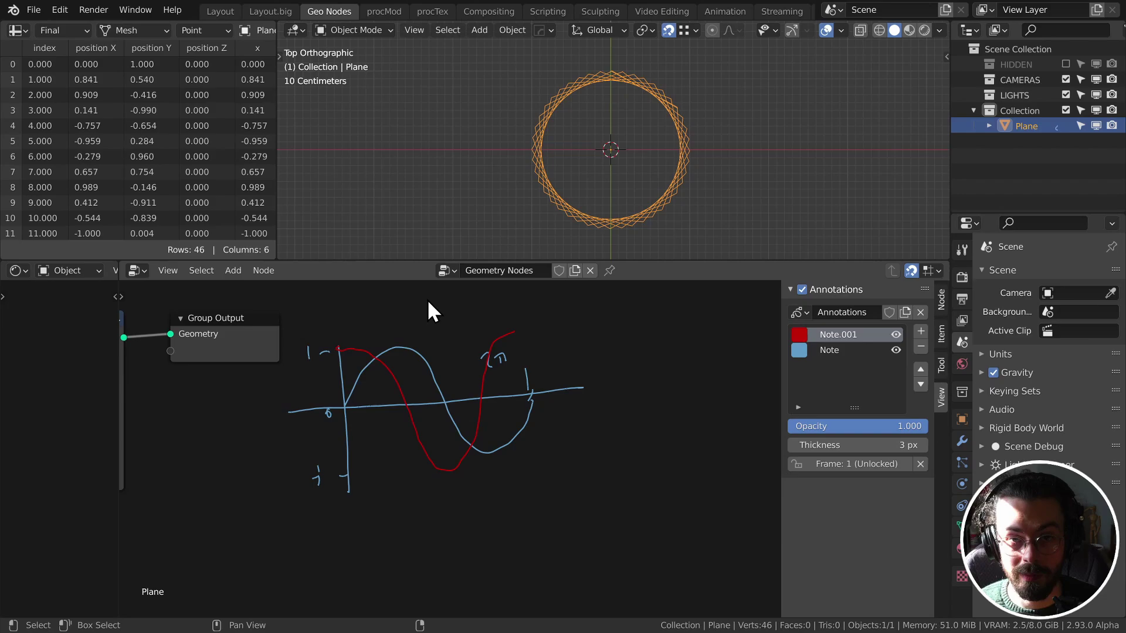
Step: Activate the blue Note annotation layer and draw a horizontal line beyond the sine and cosine graph
mouse_move(491, 402)
middle_down()
mouse_move(565, 413)
mouse_move(546, 402)
mouse_move(557, 386)
middle_up()
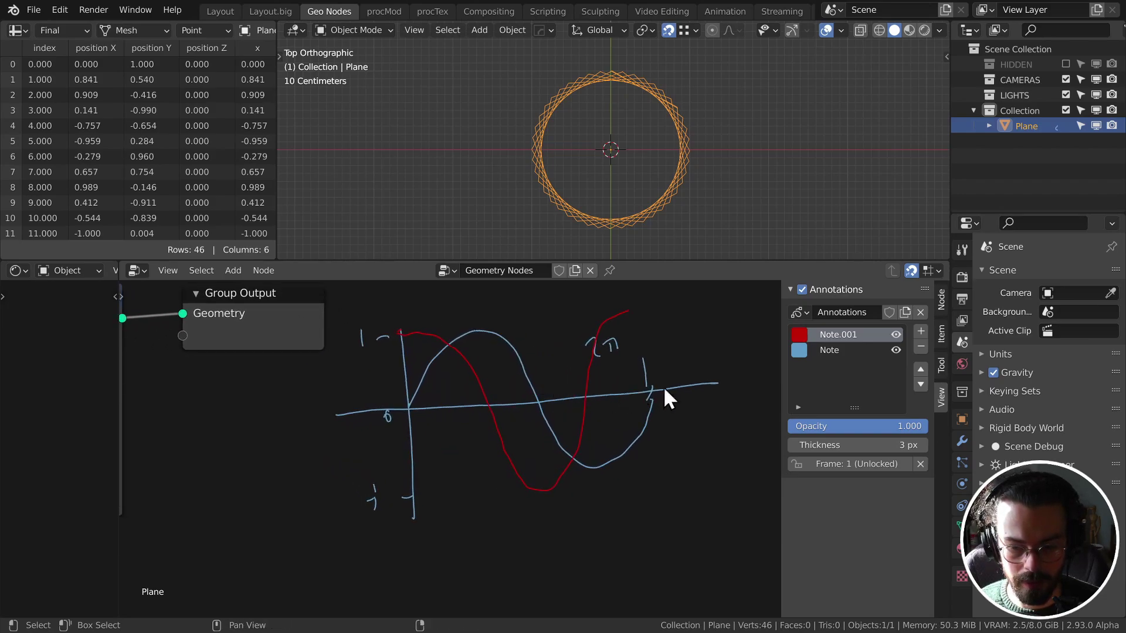
click(895, 335)
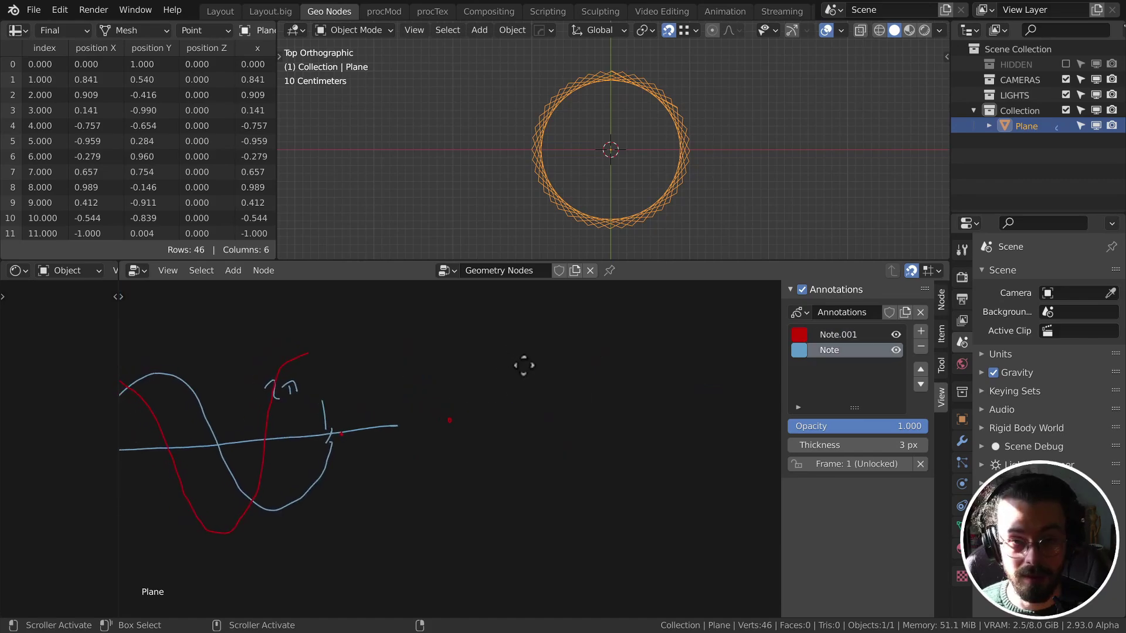
middle_drag(524, 366, 536, 363)
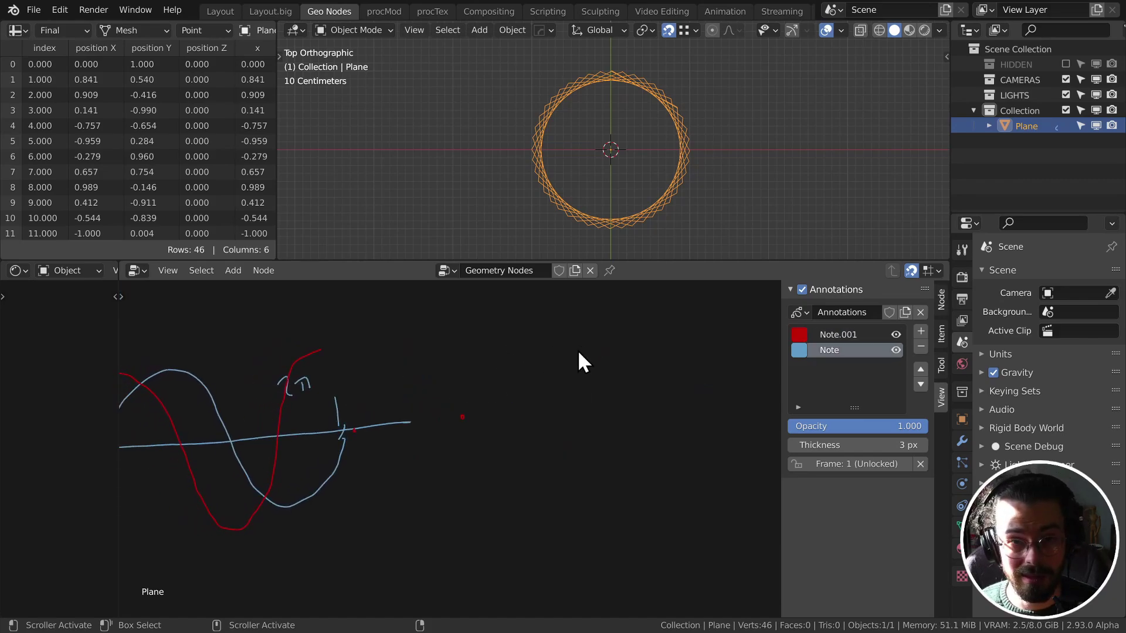
mouse_move(547, 407)
mouse_down()
mouse_move(633, 402)
mouse_move(455, 418)
mouse_up()
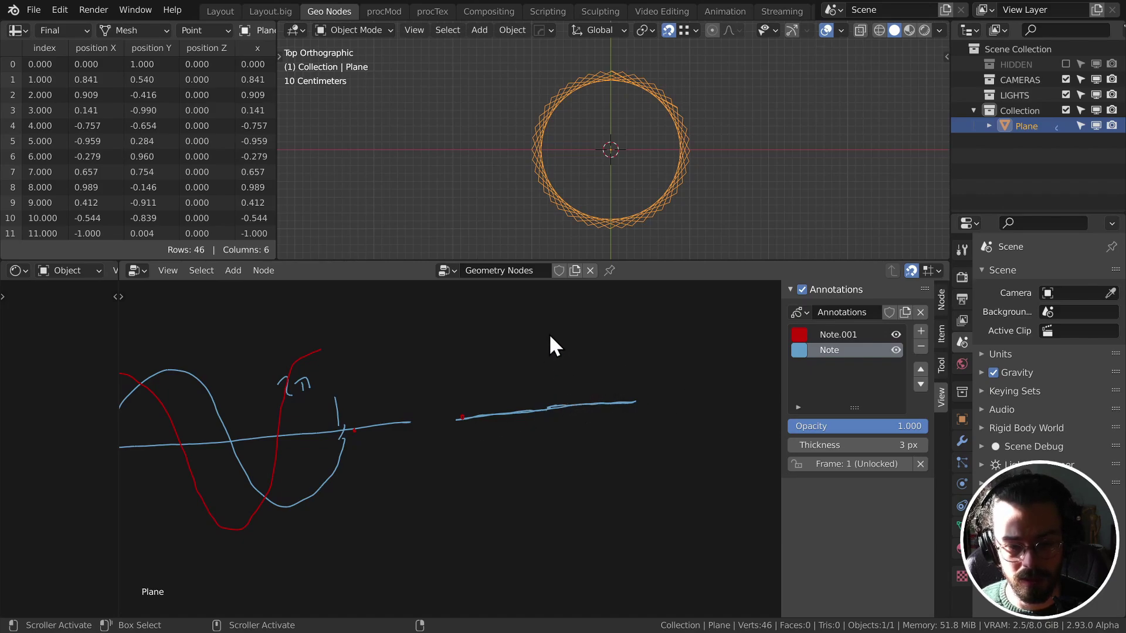
Step: On the red Note.001 layer, draw a circle around the separate horizontal line section by section while retracing the cosine curve
middle_drag(541, 333, 621, 308)
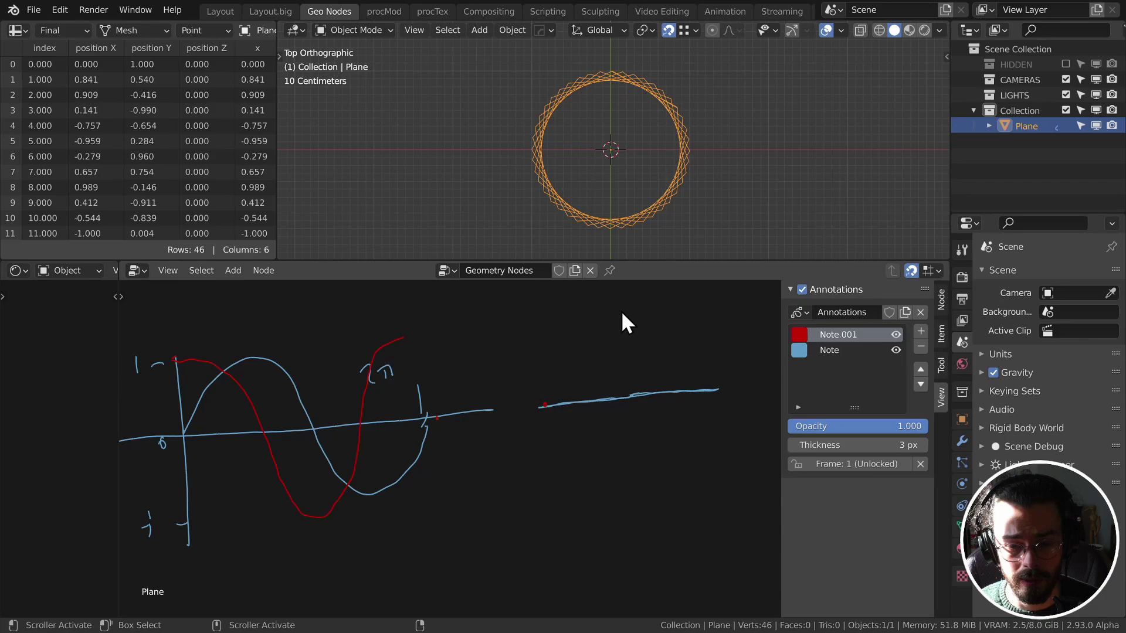
mouse_move(620, 306)
mouse_down()
mouse_move(671, 315)
mouse_move(717, 384)
mouse_move(688, 468)
mouse_move(650, 492)
mouse_up()
drag(258, 440, 330, 513)
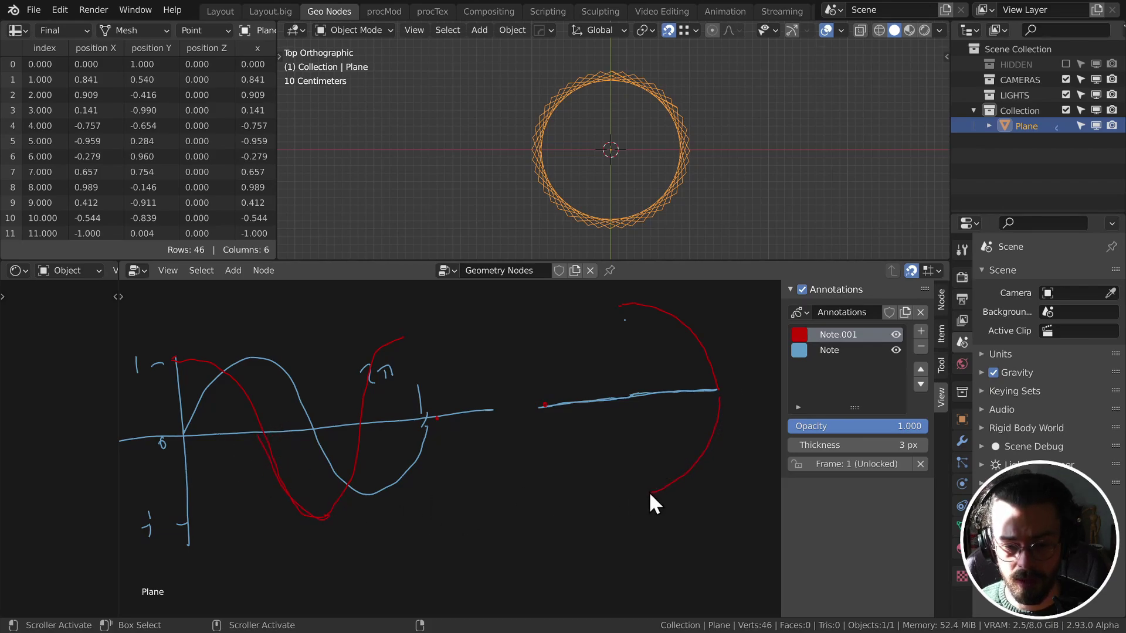
mouse_move(649, 492)
mouse_down()
mouse_move(586, 465)
mouse_move(543, 403)
mouse_up()
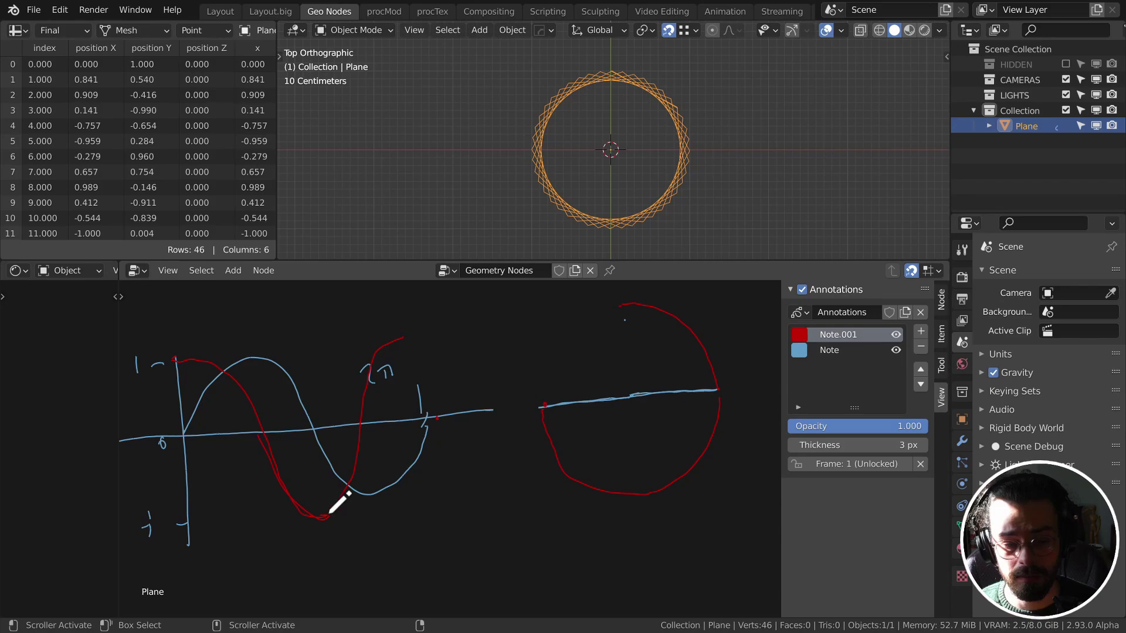
drag(331, 509, 370, 431)
mouse_move(543, 404)
mouse_down()
mouse_move(573, 319)
mouse_move(618, 305)
mouse_up()
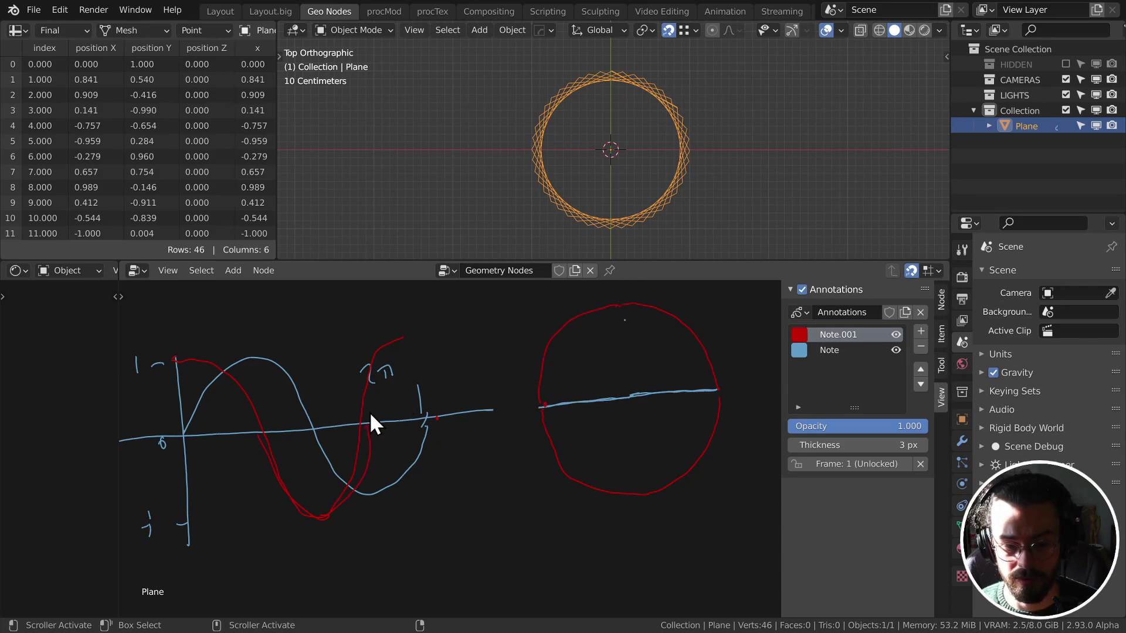
drag(373, 422, 397, 331)
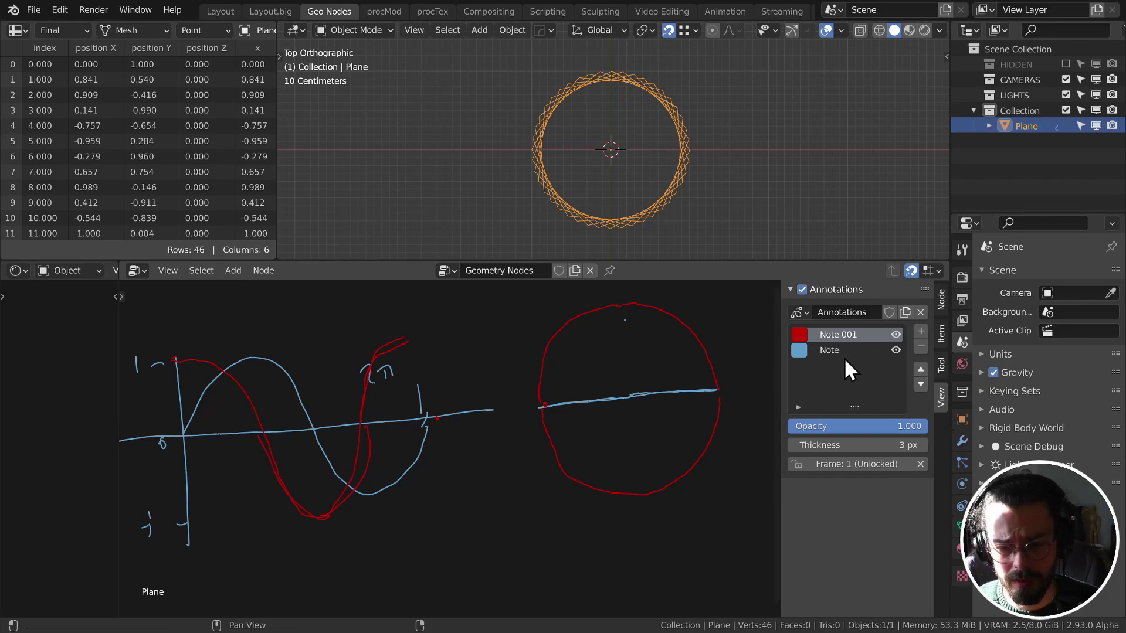
Step: Delete the red Note.001 annotation layer
scroll(460, 381, down, 3)
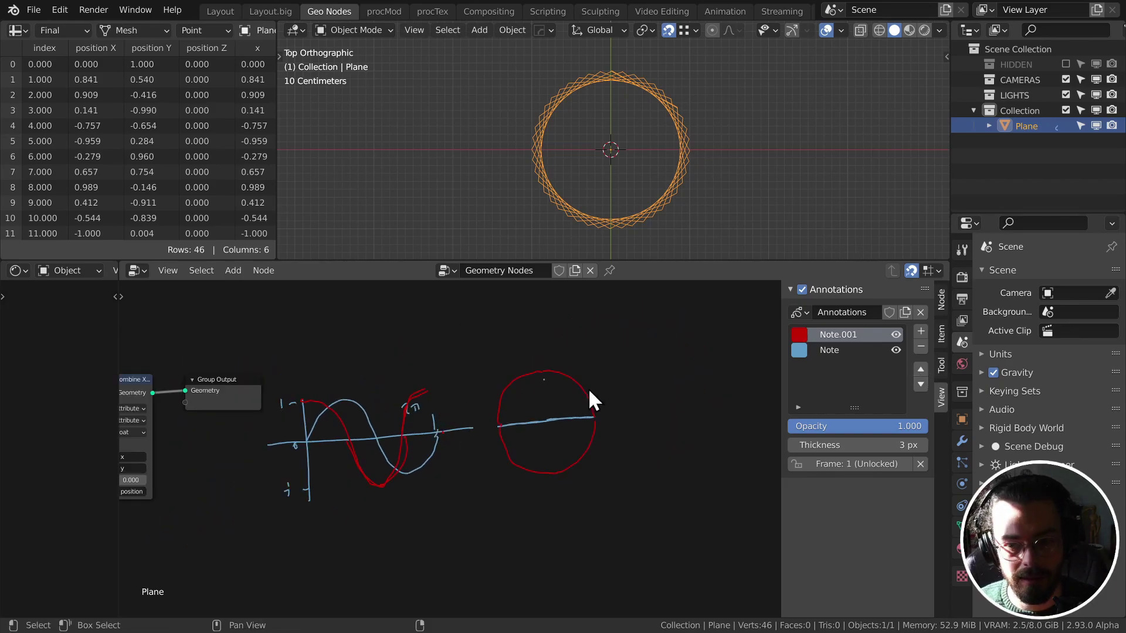
click(921, 347)
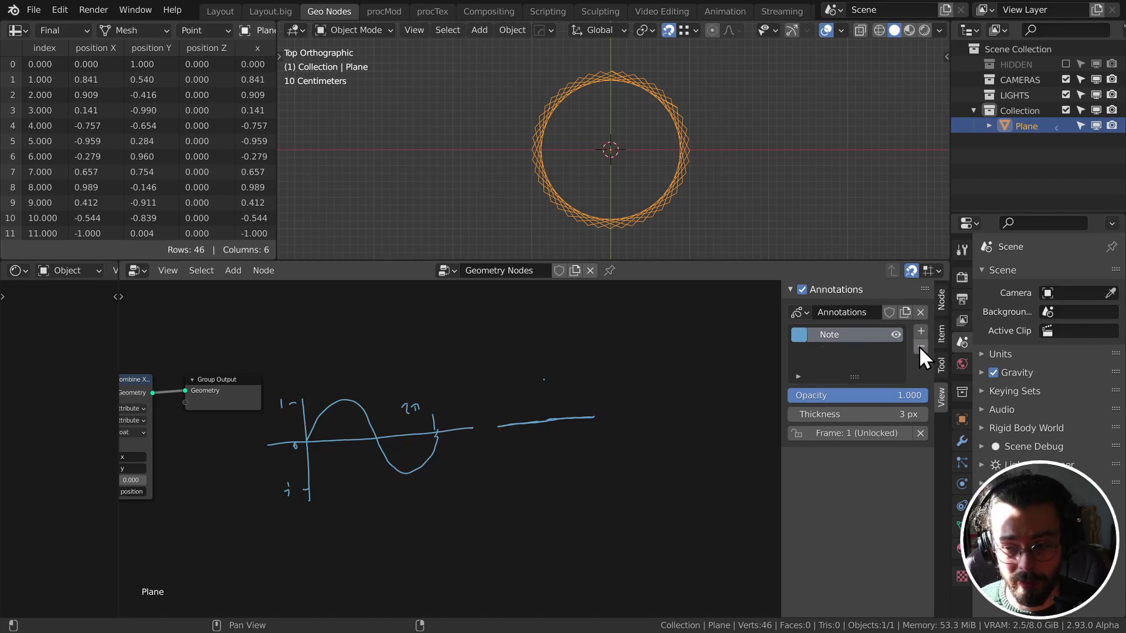
Step: Delete the remaining Note annotation layer and hide the node editor's sidebar
click(920, 346)
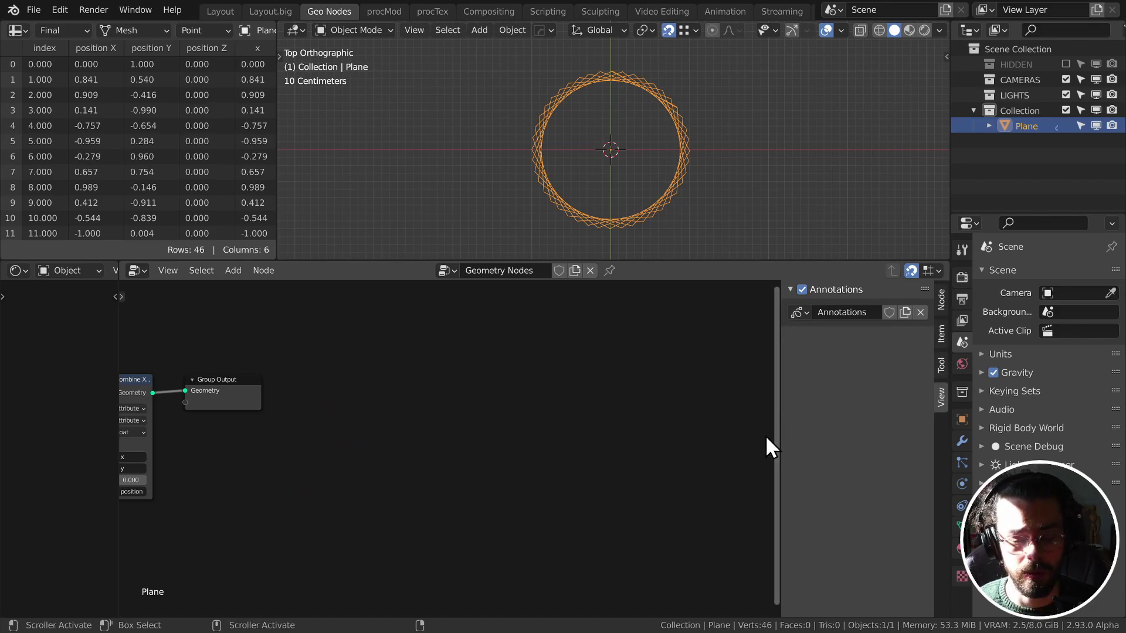
key(n)
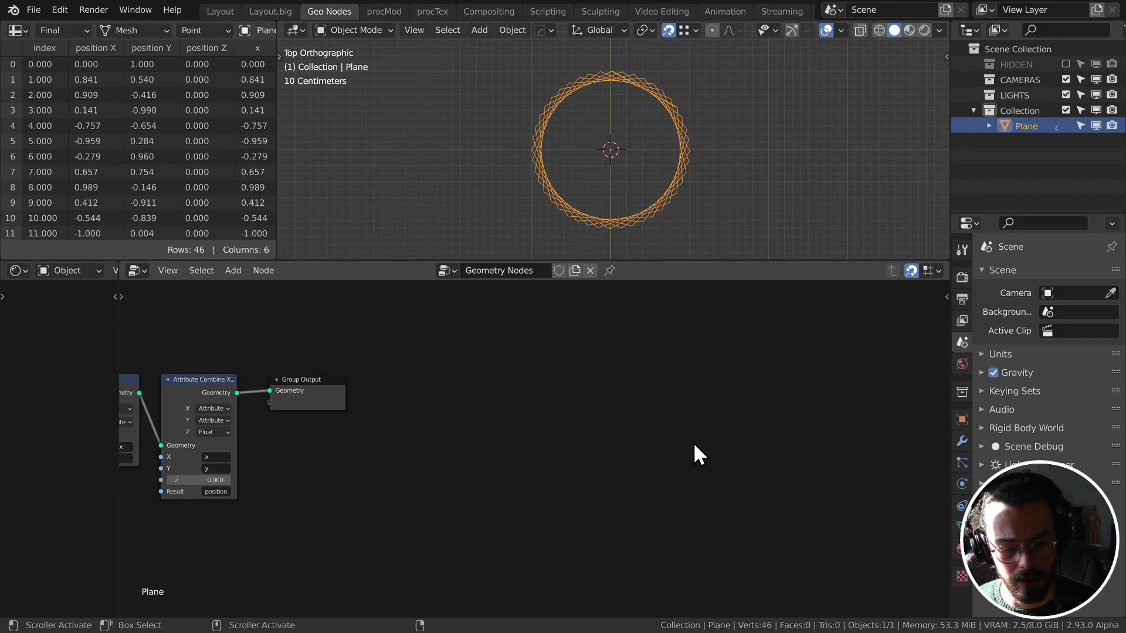
middle_drag(343, 372, 662, 391)
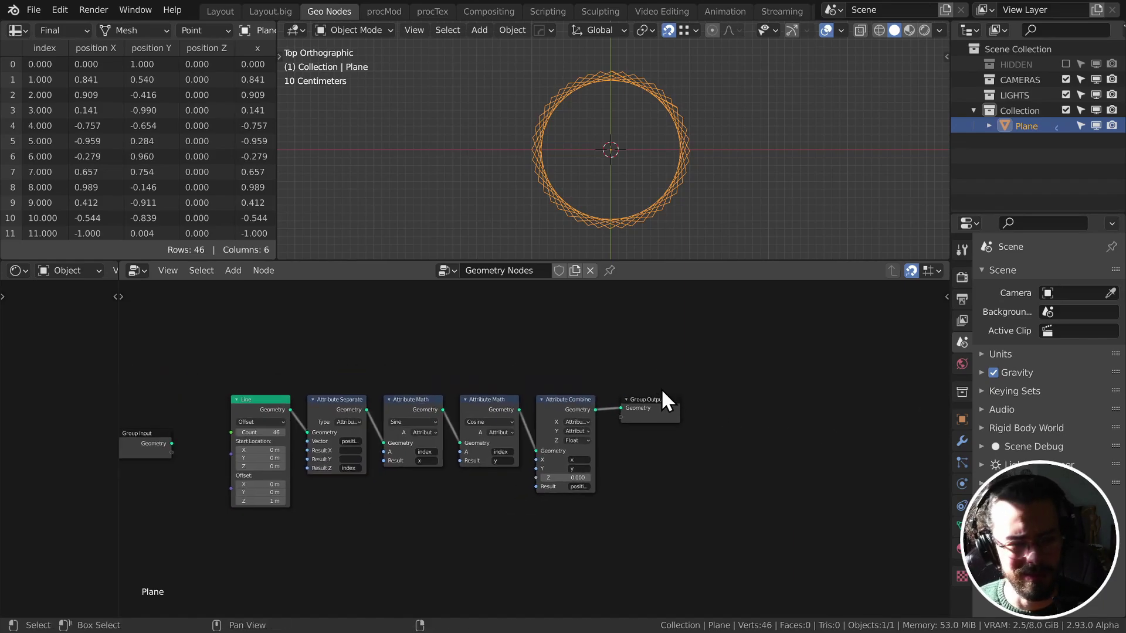
Step: Move the Group Output, Sine, Cosine and Attribute Combine nodes away to open space after the Attribute Separate node
middle_drag(580, 375, 493, 361)
drag(577, 407, 565, 407)
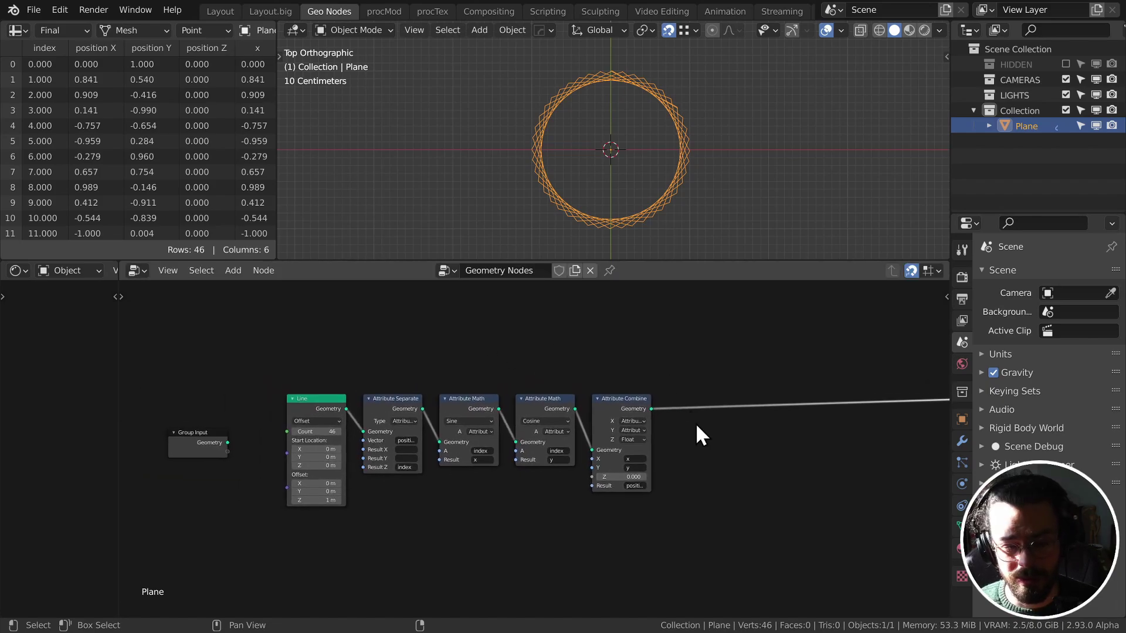
middle_drag(680, 409, 686, 398)
drag(716, 424, 473, 381)
Step: Set the Line node's count to 10, then lower it one at a time to 7
click(318, 424)
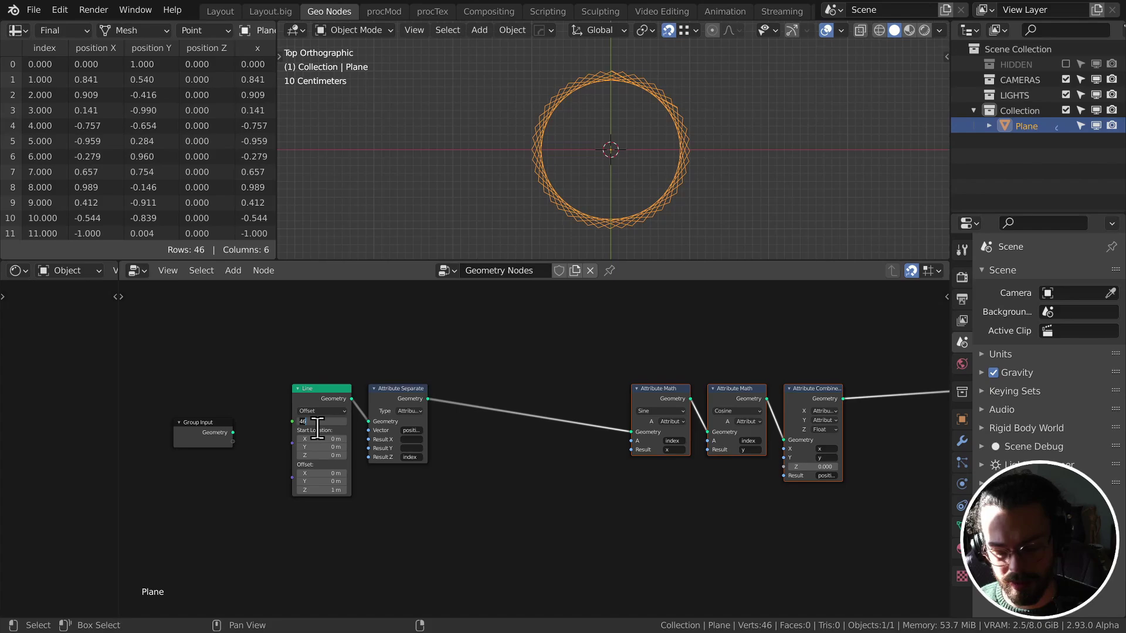
text(10)
key(Return)
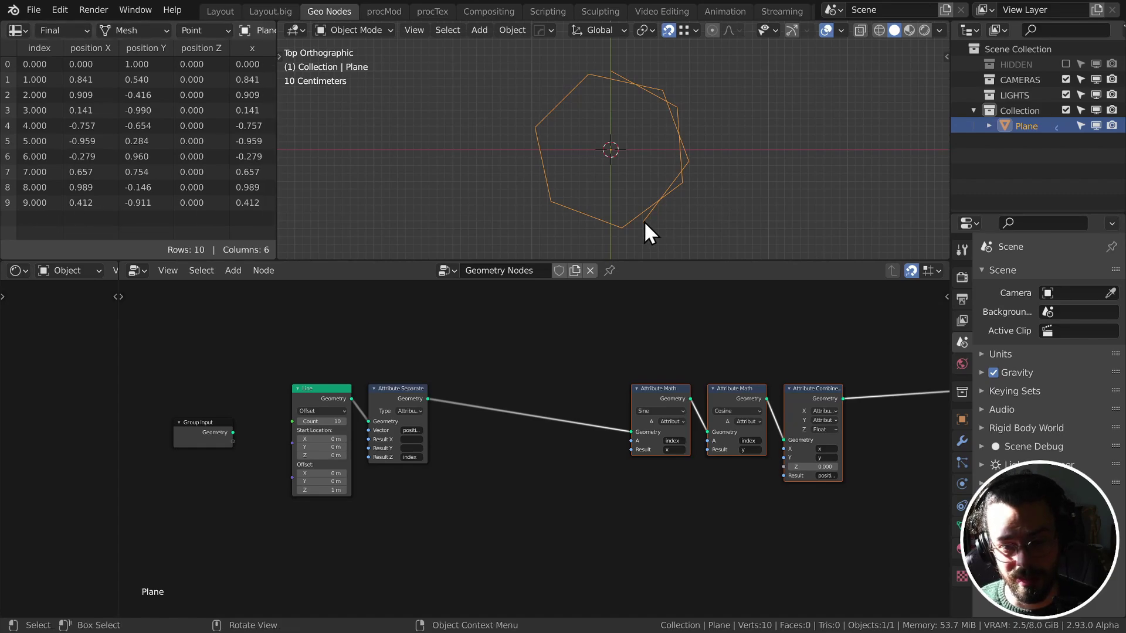
click(299, 421)
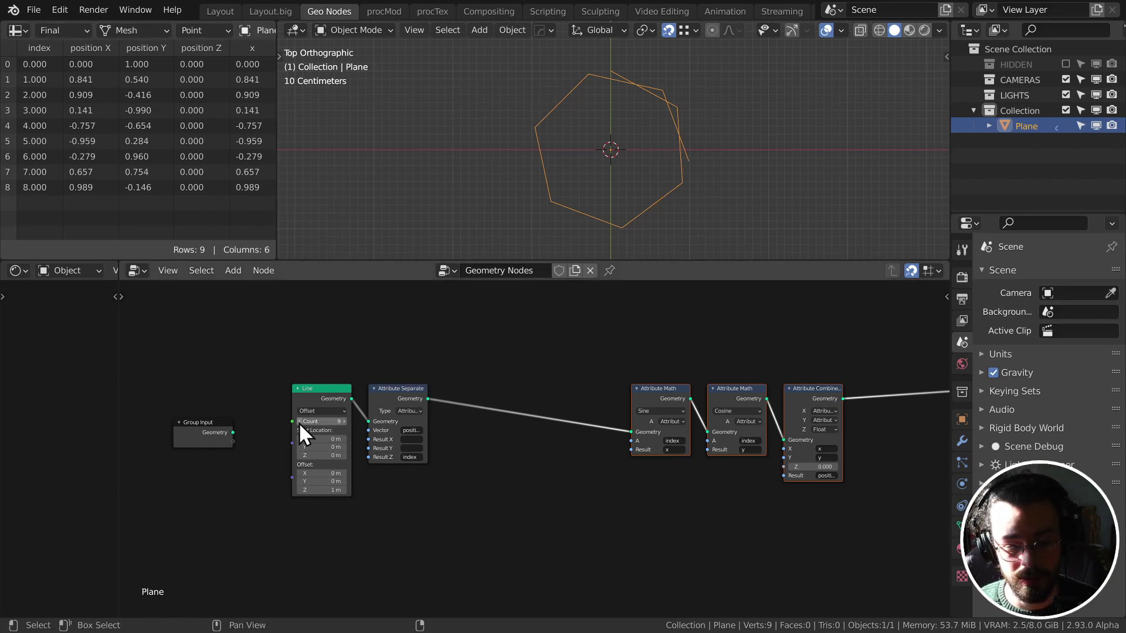
click(299, 421)
click(298, 422)
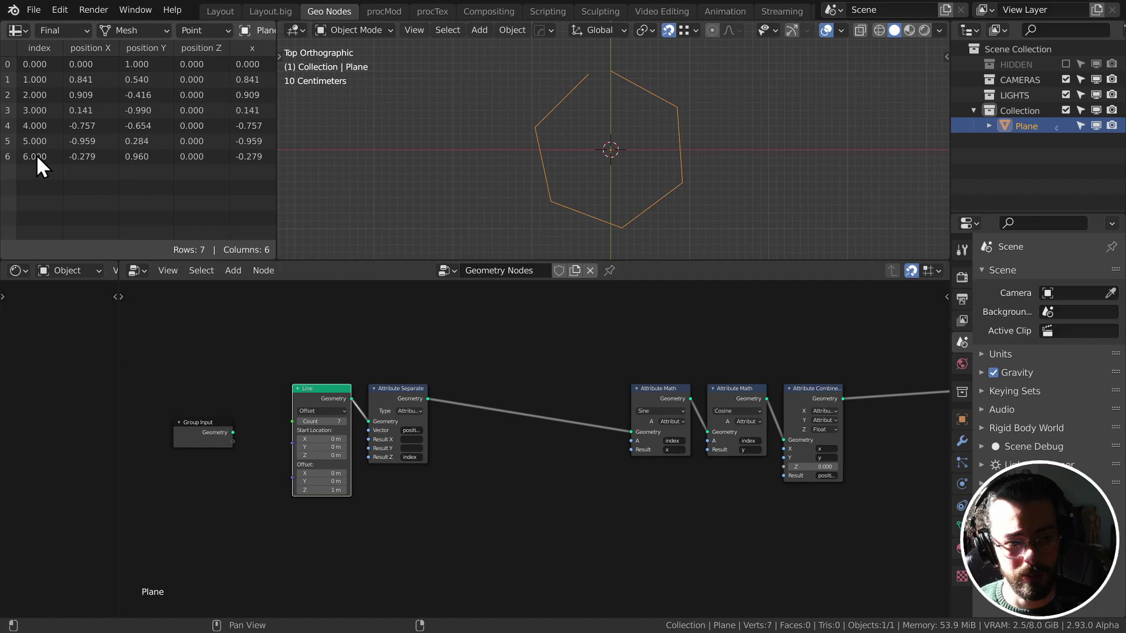
Step: Move the Group Input node farther away from the Line node to free space before it
middle_drag(351, 423, 481, 404)
ctrl+middle_drag(481, 404, 498, 293)
middle_drag(474, 358, 539, 413)
drag(363, 447, 254, 386)
middle_drag(770, 396, 670, 375)
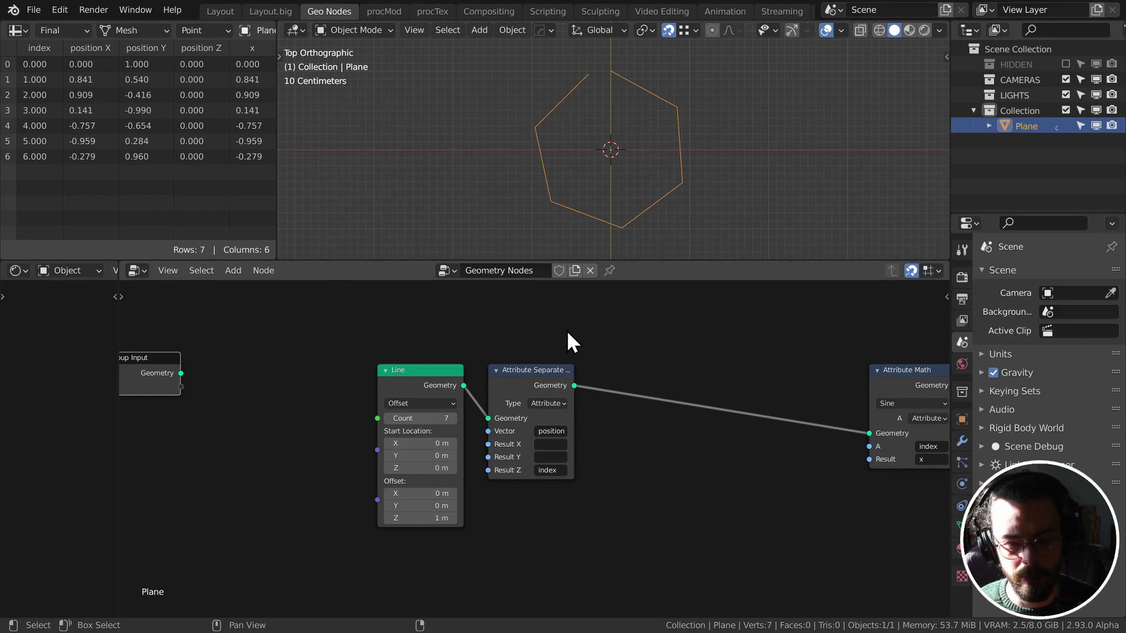
Step: Add a Value node, connect it to the Line node's Count input and set it to 7
middle_drag(543, 361, 558, 382)
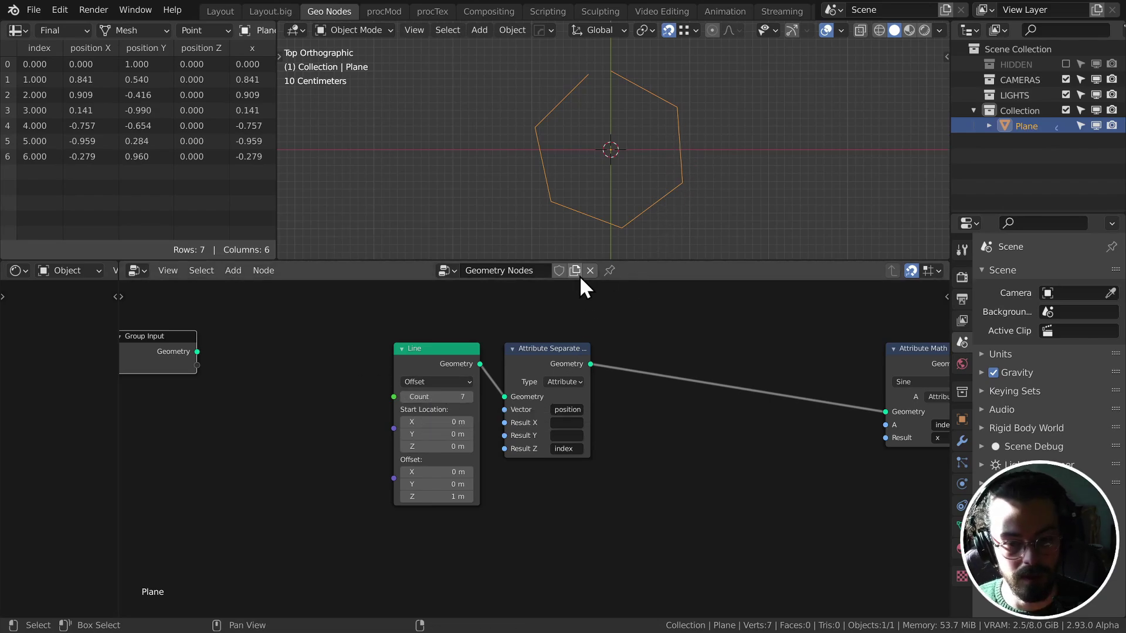
middle_drag(390, 476, 415, 430)
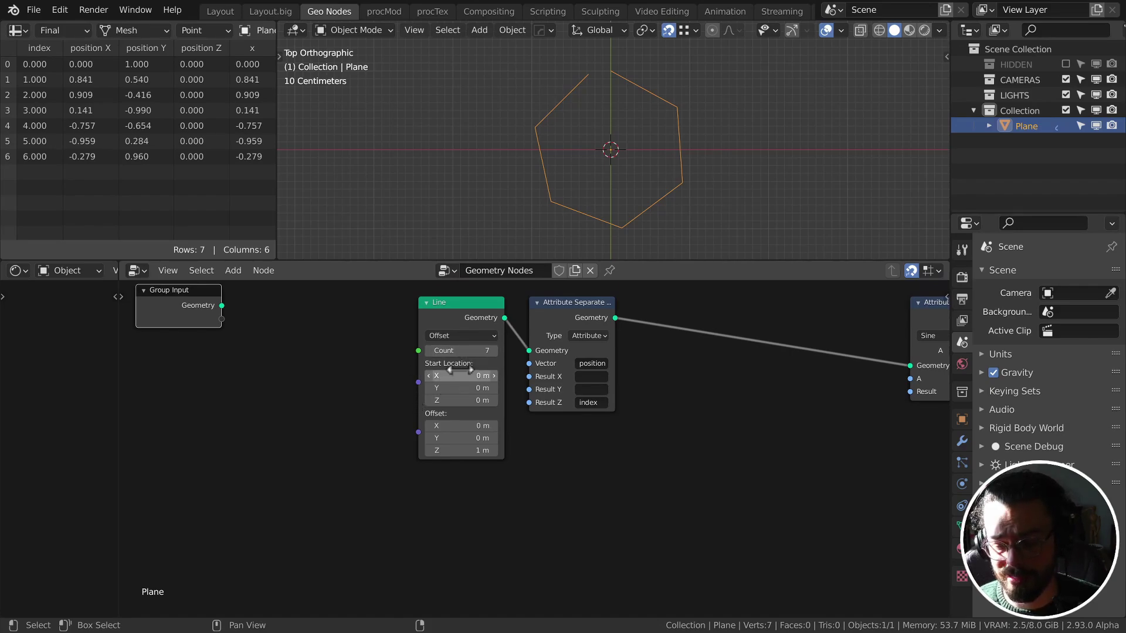
middle_drag(382, 439, 394, 433)
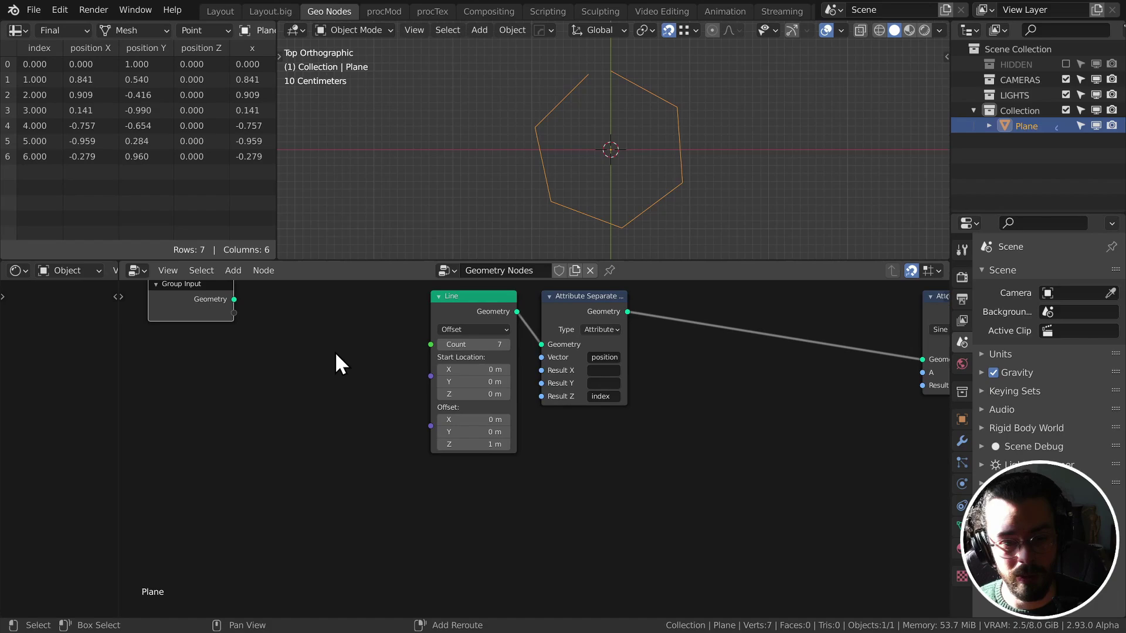
key(shift+a)
mouse_move(290, 433)
mouse_move(288, 401)
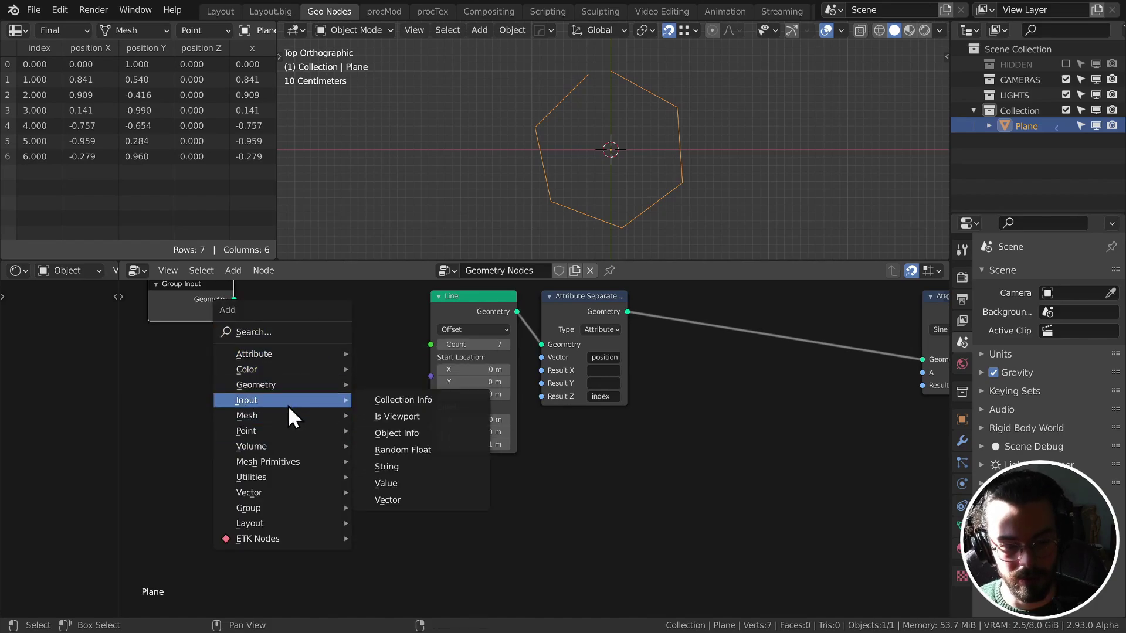
click(423, 465)
drag(284, 434, 431, 345)
click(239, 452)
text(7)
key(Return)
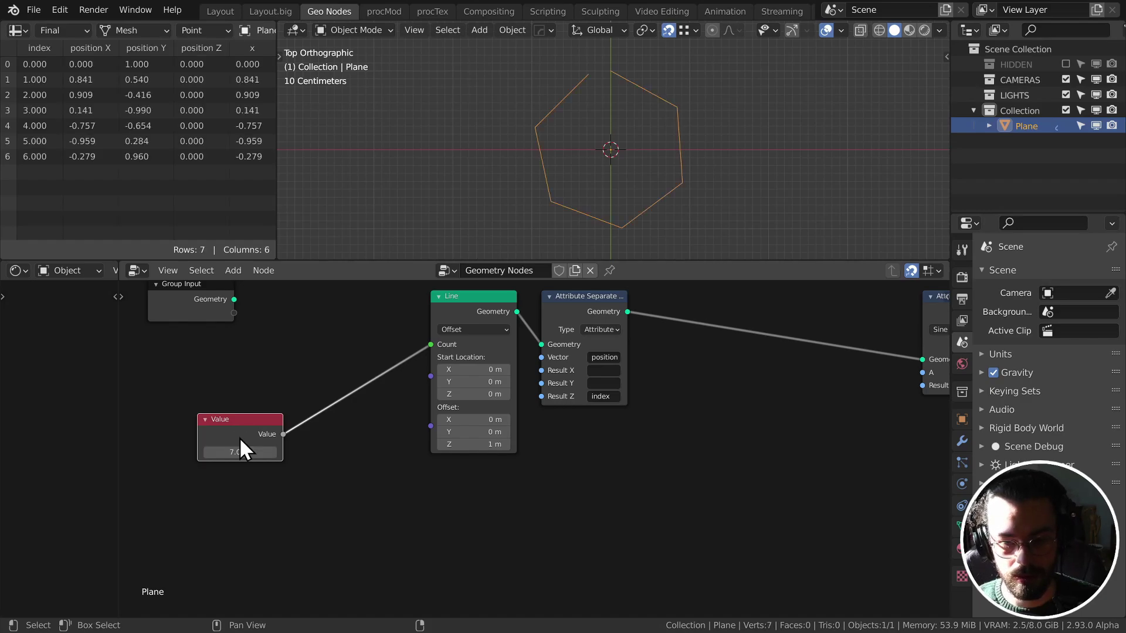
Step: Add a Math node below the Line node and connect the Value node to its second input
key(shift+a)
mouse_move(517, 525)
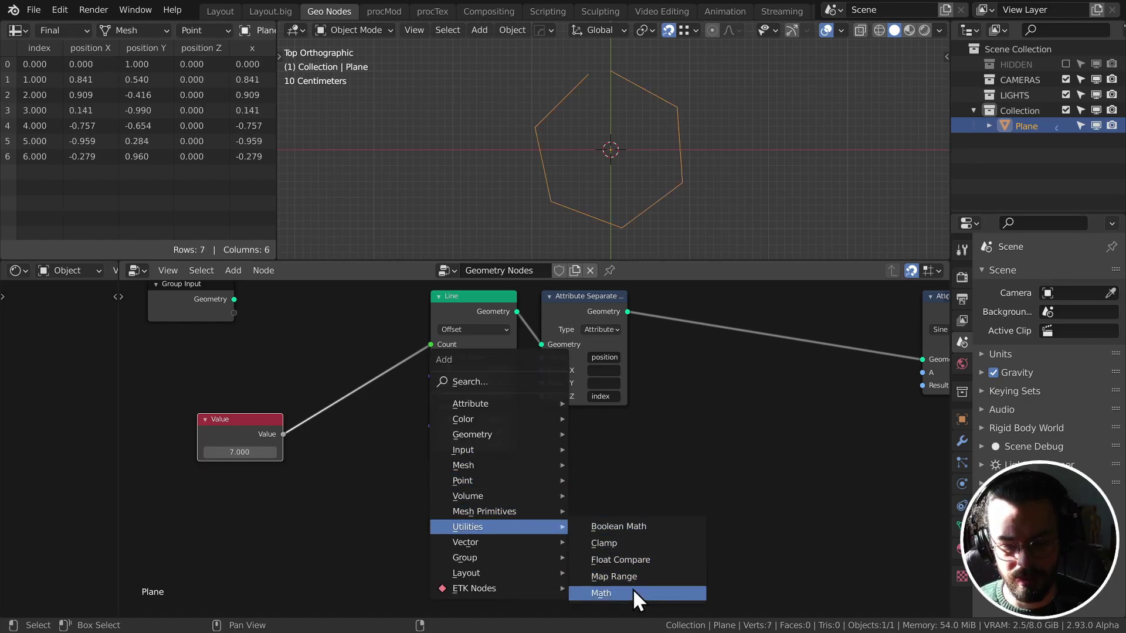
click(621, 592)
click(434, 469)
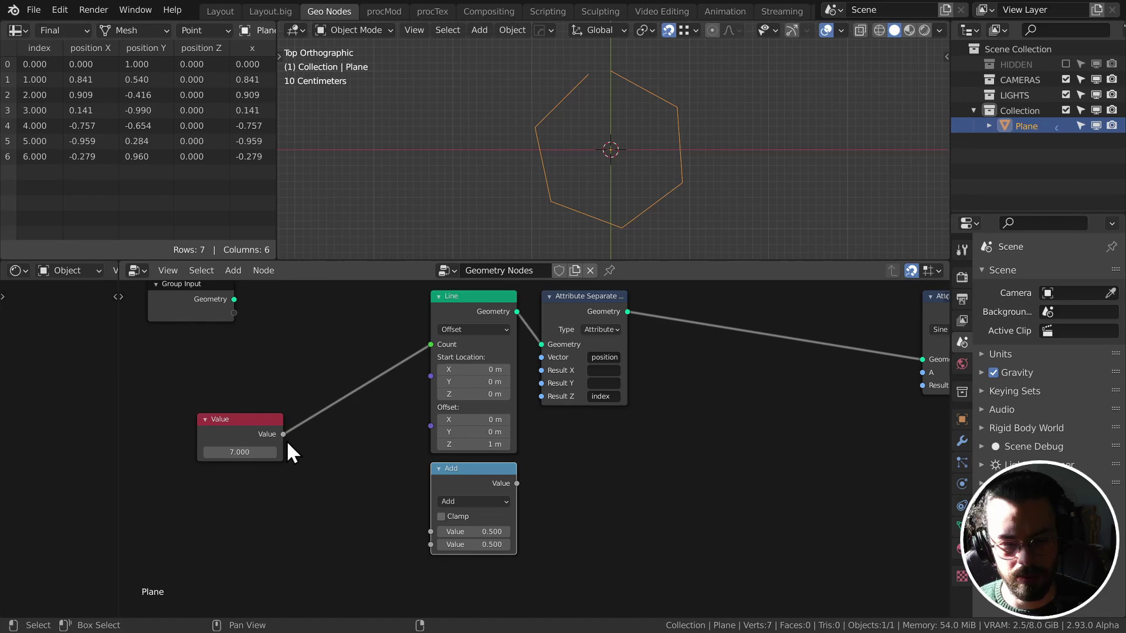
drag(284, 433, 431, 544)
Step: Set the Math node to Divide and enter tau as its first value
ctrl+middle_drag(426, 551, 583, 375)
middle_drag(584, 375, 674, 392)
click(662, 456)
key(d)
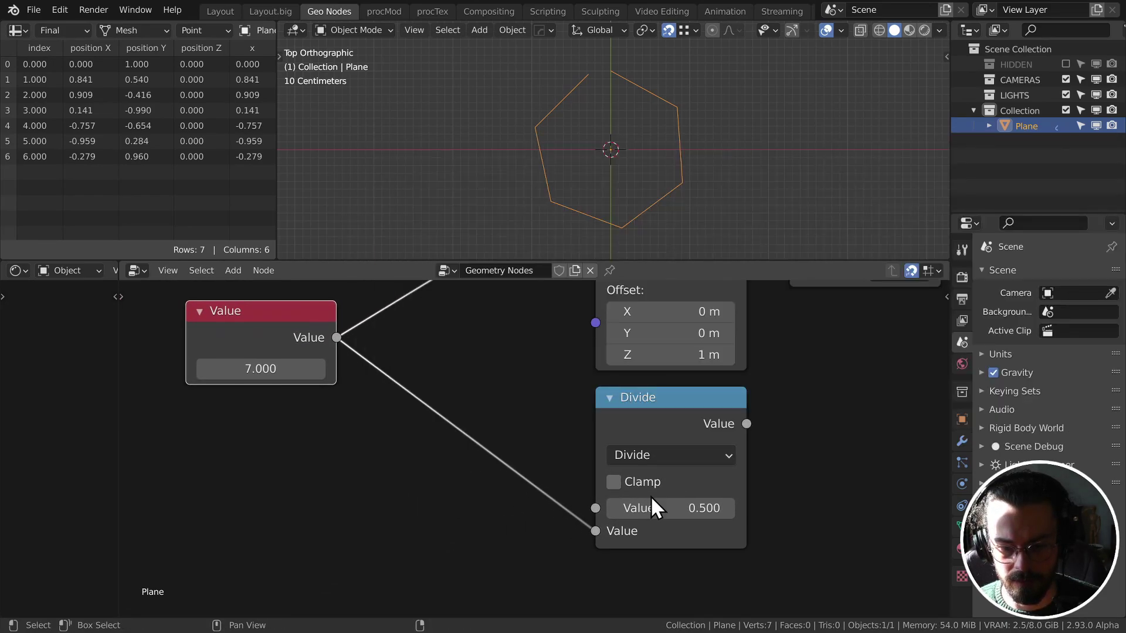
click(652, 498)
text(ta)
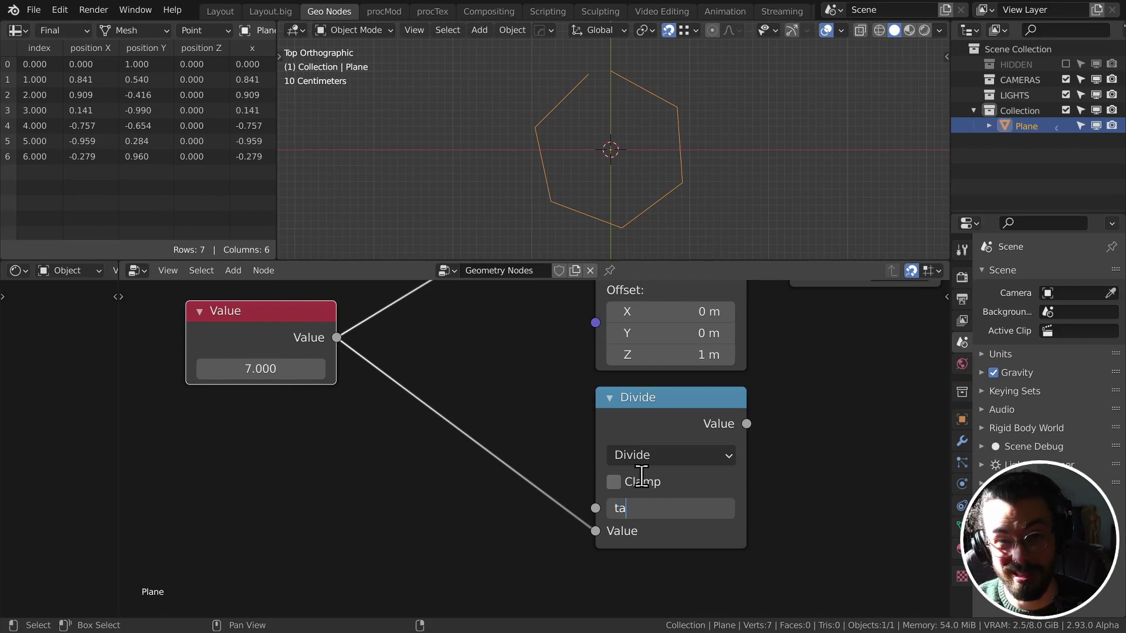
text(u)
key(Return)
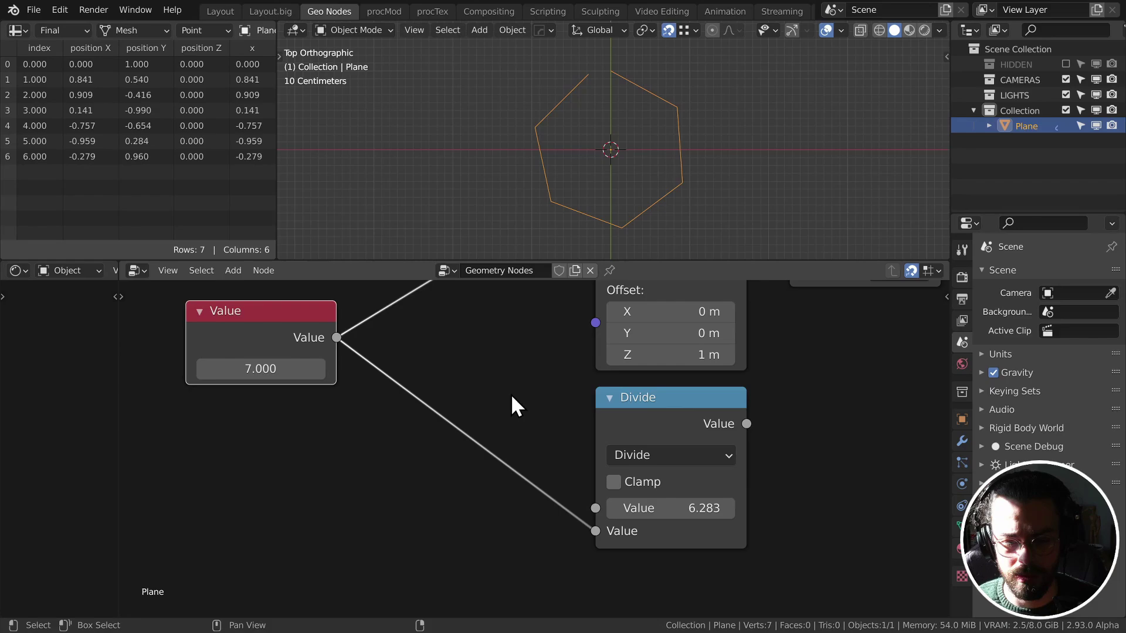
Step: Duplicate the Sine Attribute Math node and insert the copy directly after the Attribute Separate node
scroll(536, 422, down, 4)
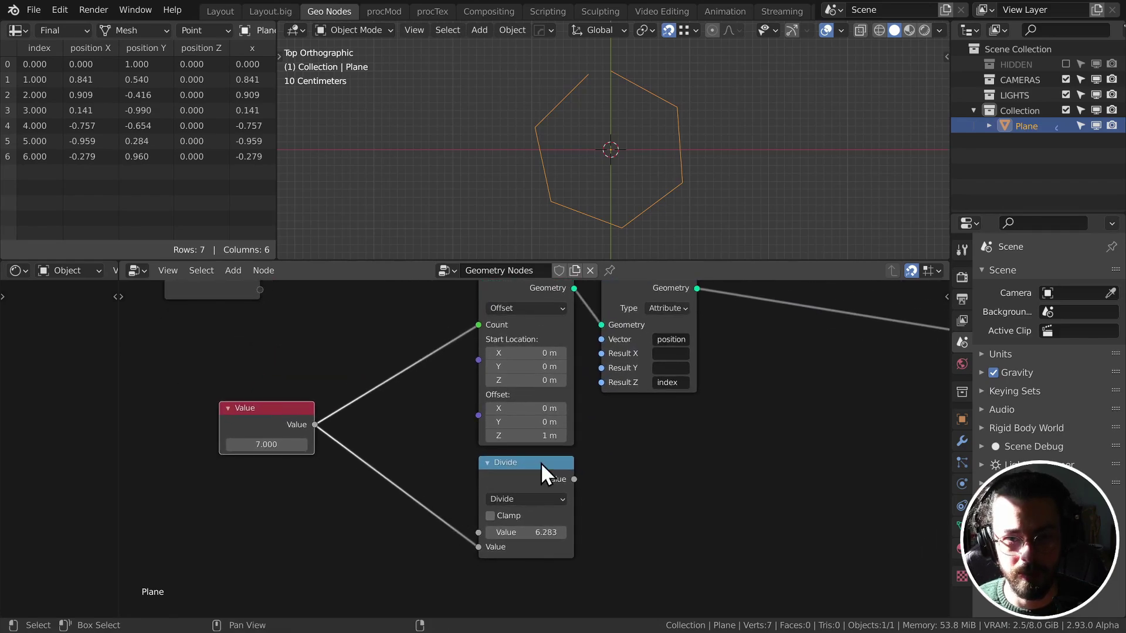
middle_drag(653, 439, 601, 441)
click(887, 310)
key(shift+d)
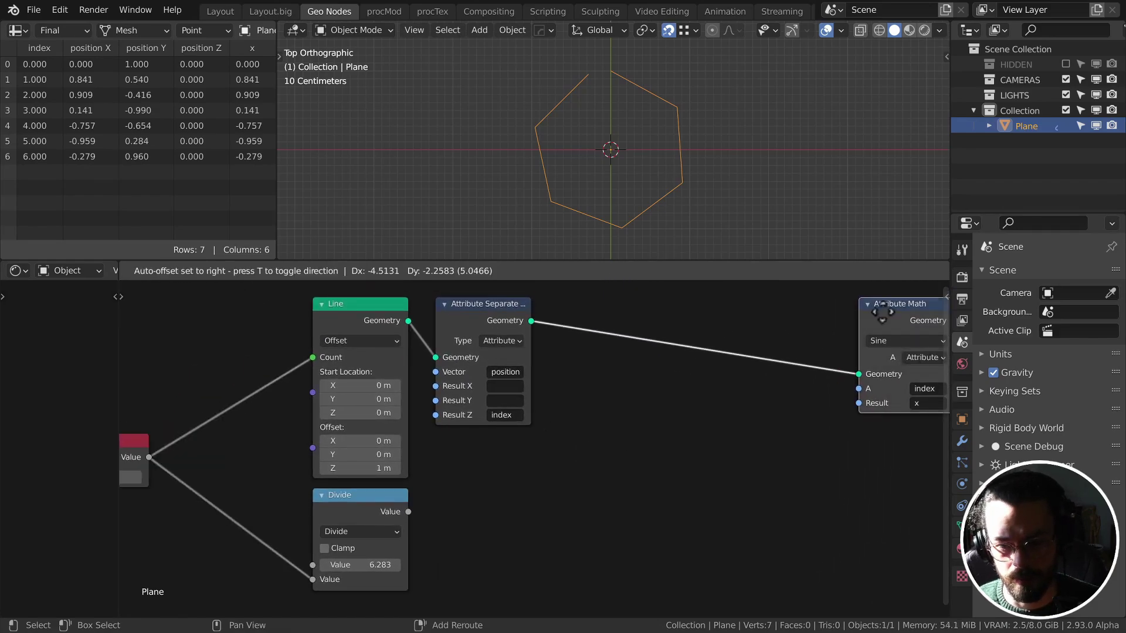
click(624, 323)
drag(641, 323, 614, 312)
click(614, 314)
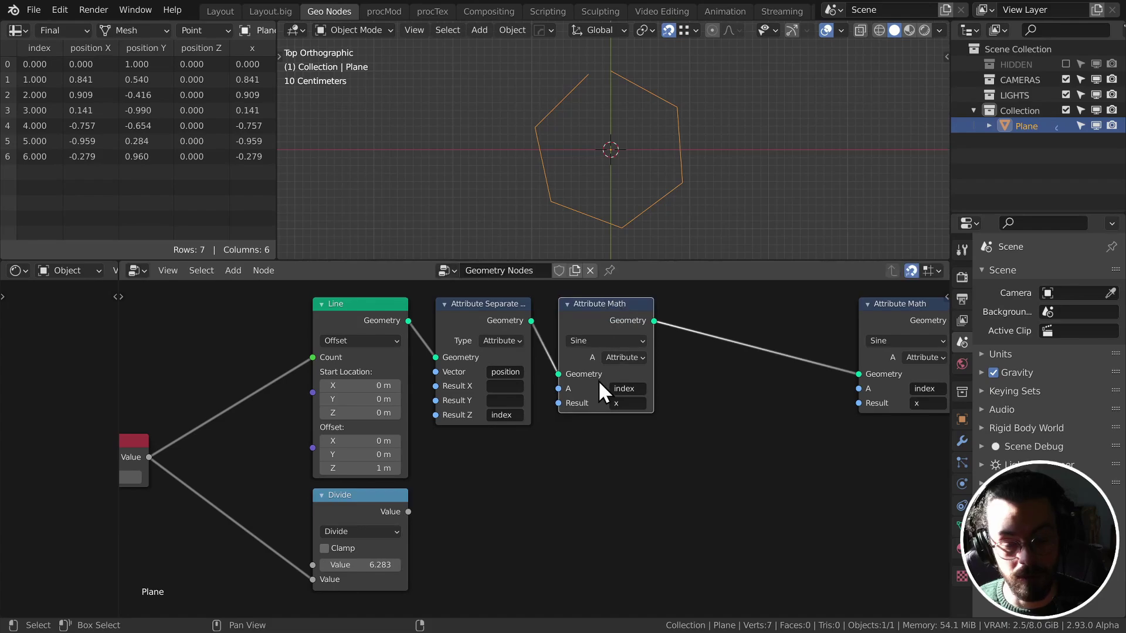
Step: Set the duplicated Attribute Math node to Multiply, make B a Float and connect the Divide output to B
click(608, 341)
click(176, 397)
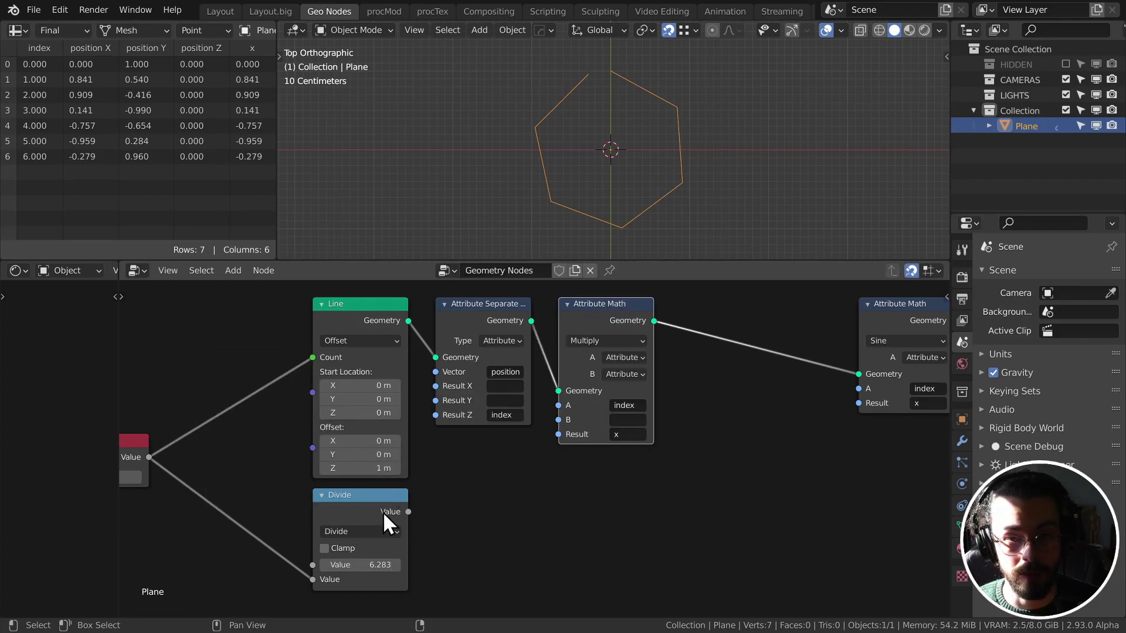
drag(409, 512, 551, 424)
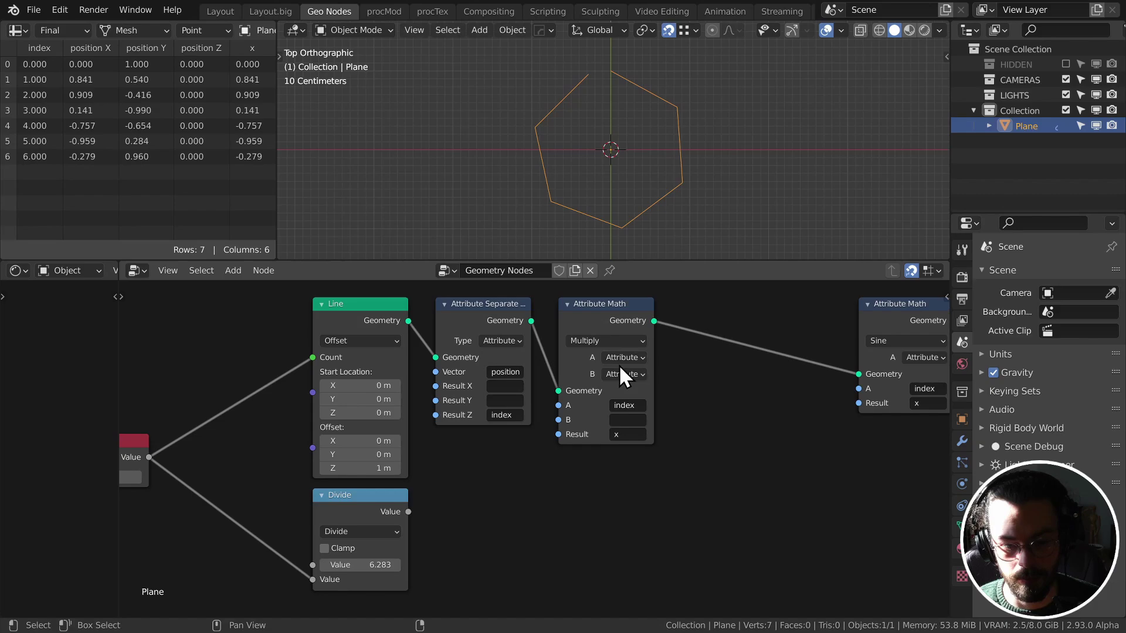
middle_drag(618, 365, 613, 367)
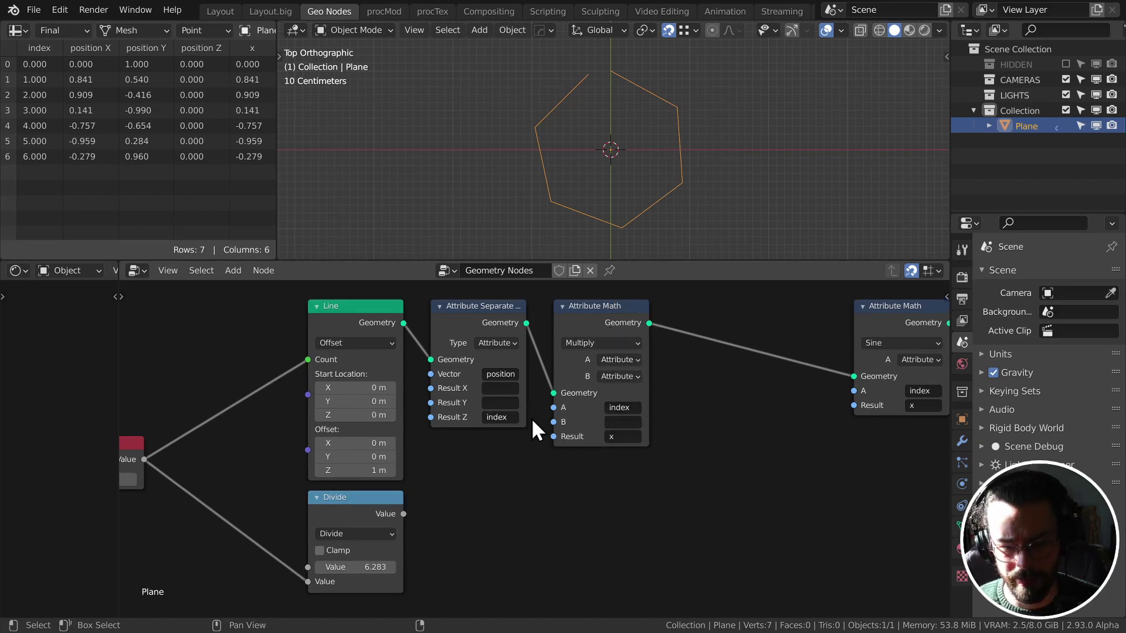
click(621, 377)
click(621, 389)
drag(403, 513, 554, 422)
Step: Name the Multiply node's result attribute i and use i as input A of the Sine and Cosine nodes
click(622, 436)
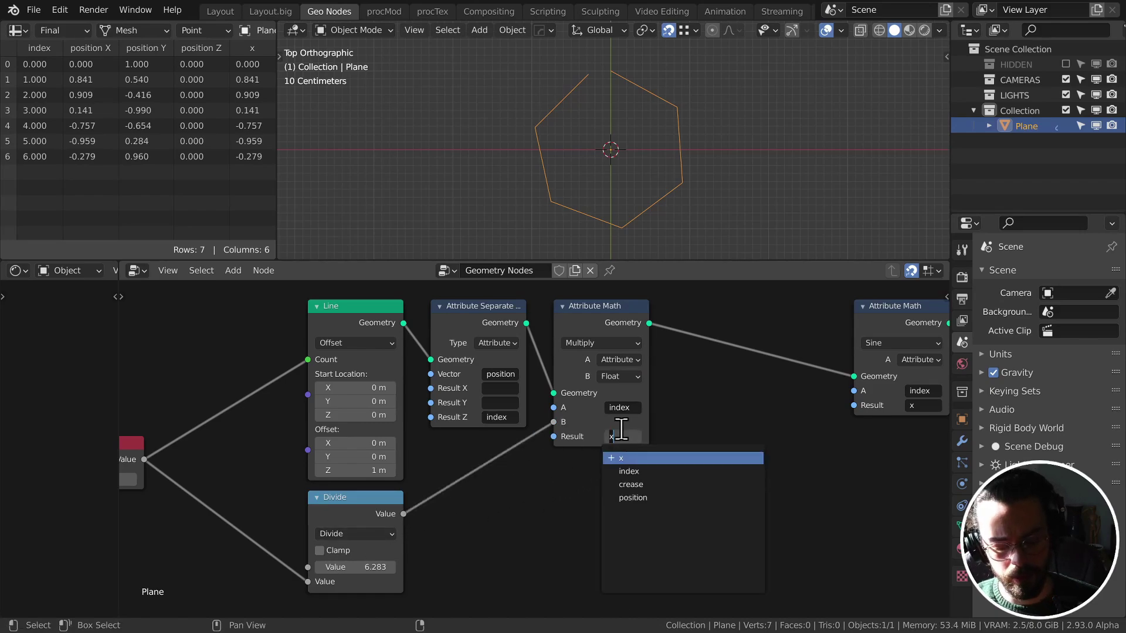
text(i)
key(Return)
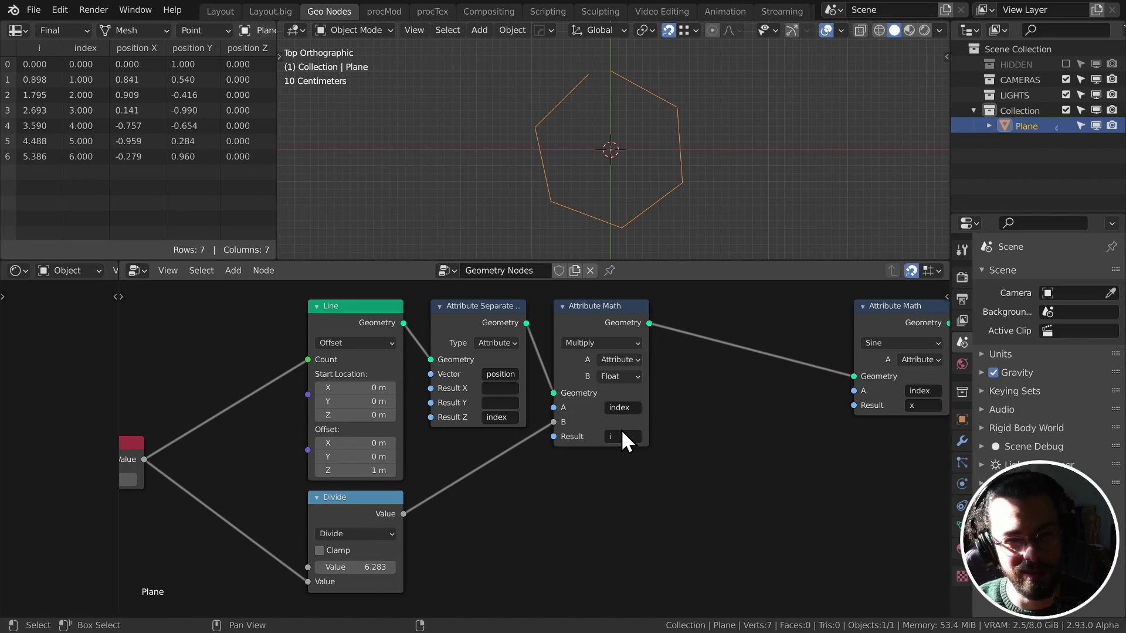
middle_drag(622, 437, 426, 463)
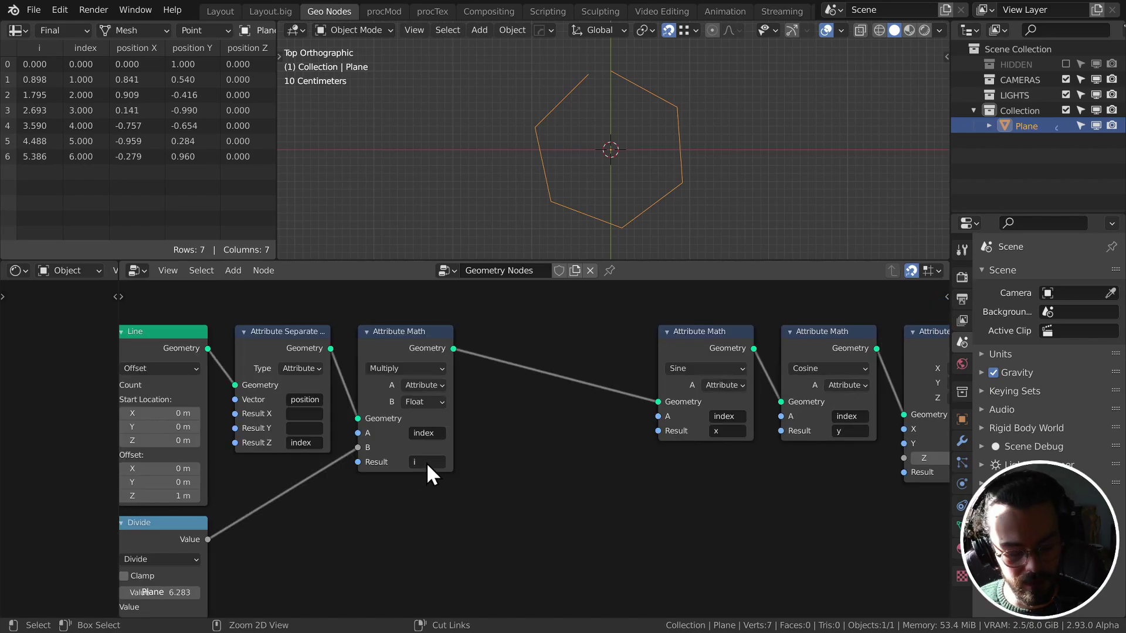
text(i)
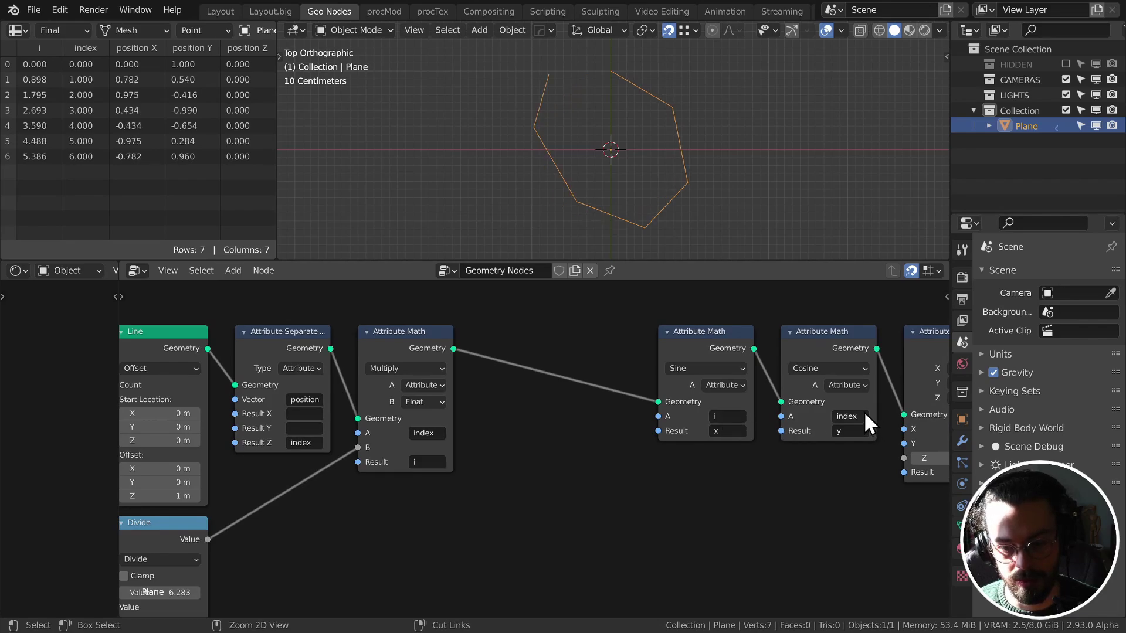
text(i)
Step: Move the Sine, Cosine and Attribute Combine nodes back beside the Multiply node
middle_drag(697, 417, 589, 416)
drag(566, 477, 862, 371)
middle_drag(476, 428, 499, 428)
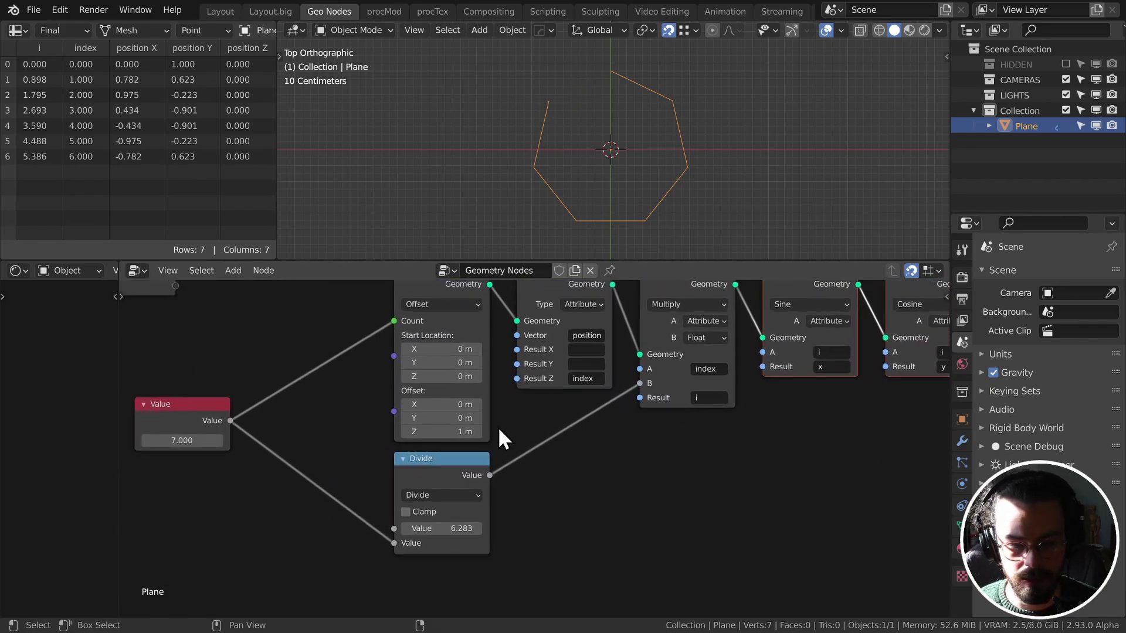
Step: Set the Value node to 9.200 and move it farther from the Divide node
mouse_move(182, 441)
mouse_down()
mouse_move(210, 440)
mouse_move(184, 440)
mouse_up()
middle_drag(237, 431, 489, 419)
drag(458, 404, 391, 377)
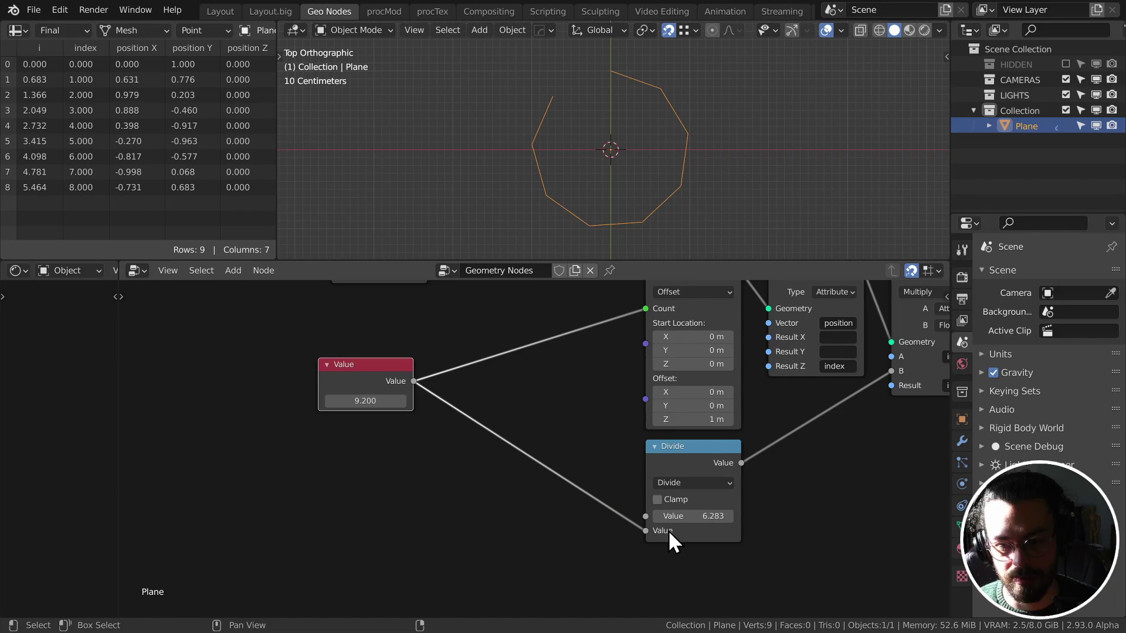
Step: Duplicate the Divide node, insert the copy between Value and Divide, set it to Floor and place it beside Divide
key(shift+d)
click(551, 453)
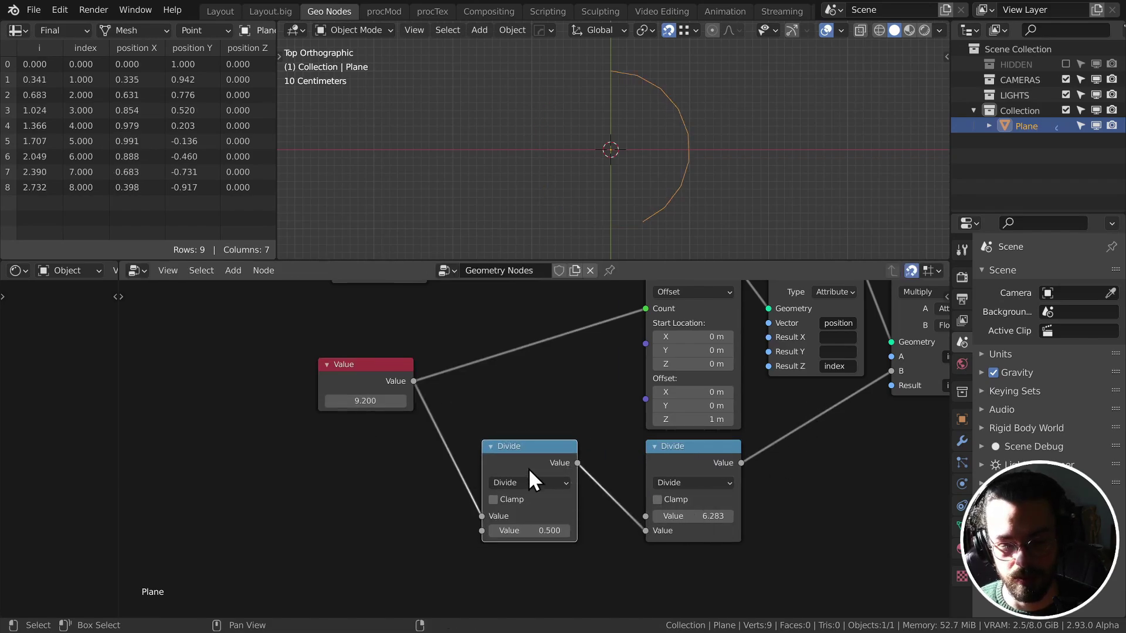
click(544, 483)
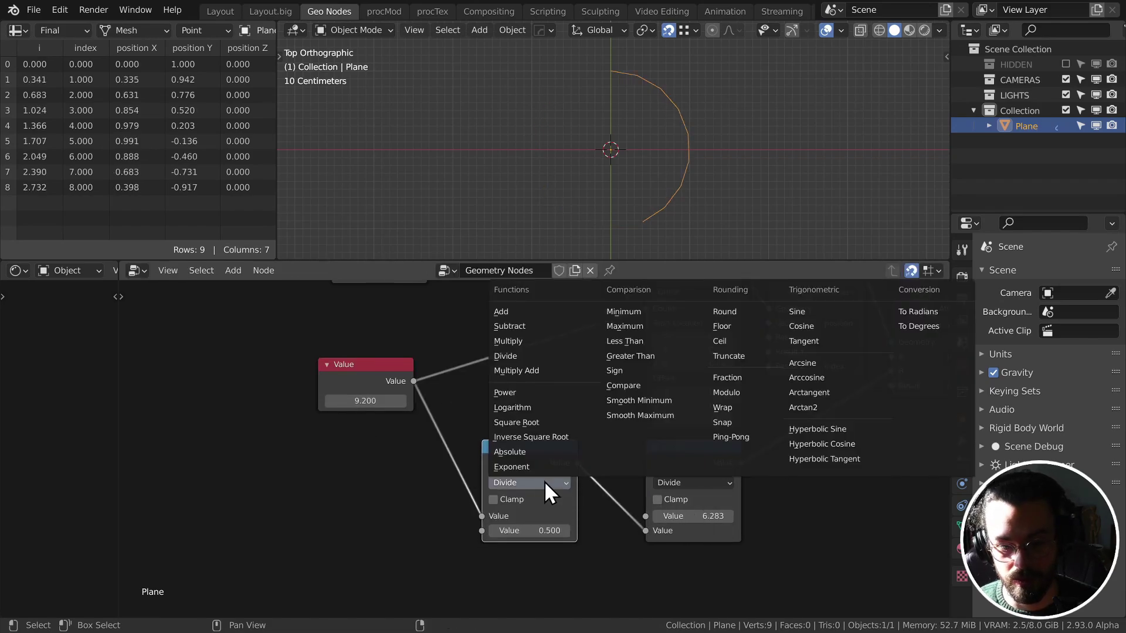
click(722, 326)
drag(533, 444, 573, 446)
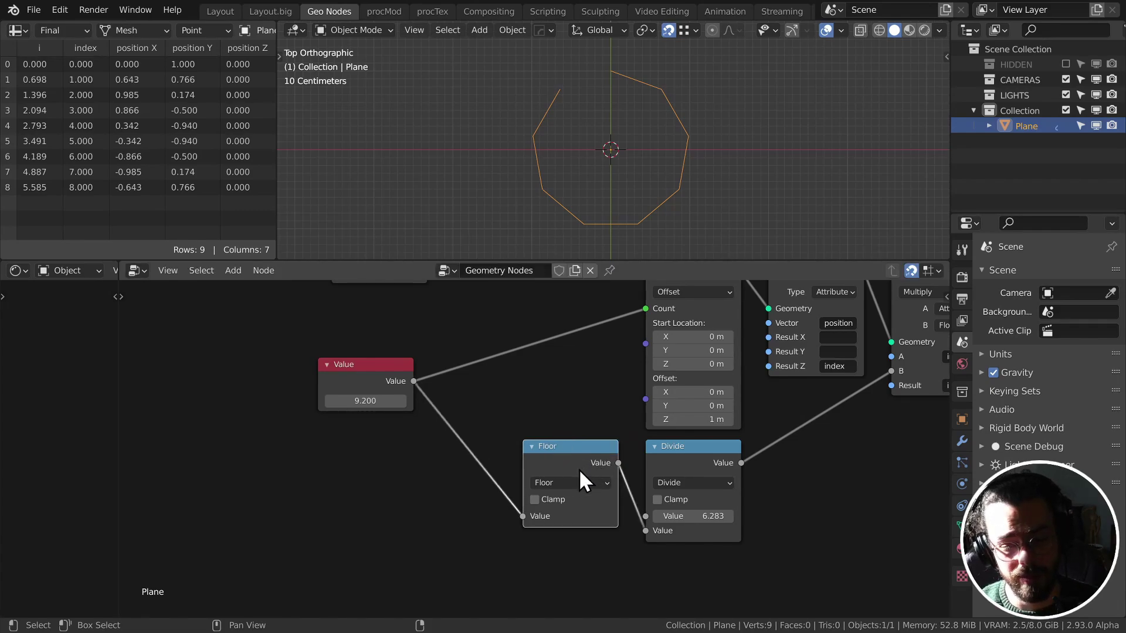
mouse_move(578, 452)
mouse_down()
mouse_move(536, 437)
mouse_move(585, 458)
mouse_up()
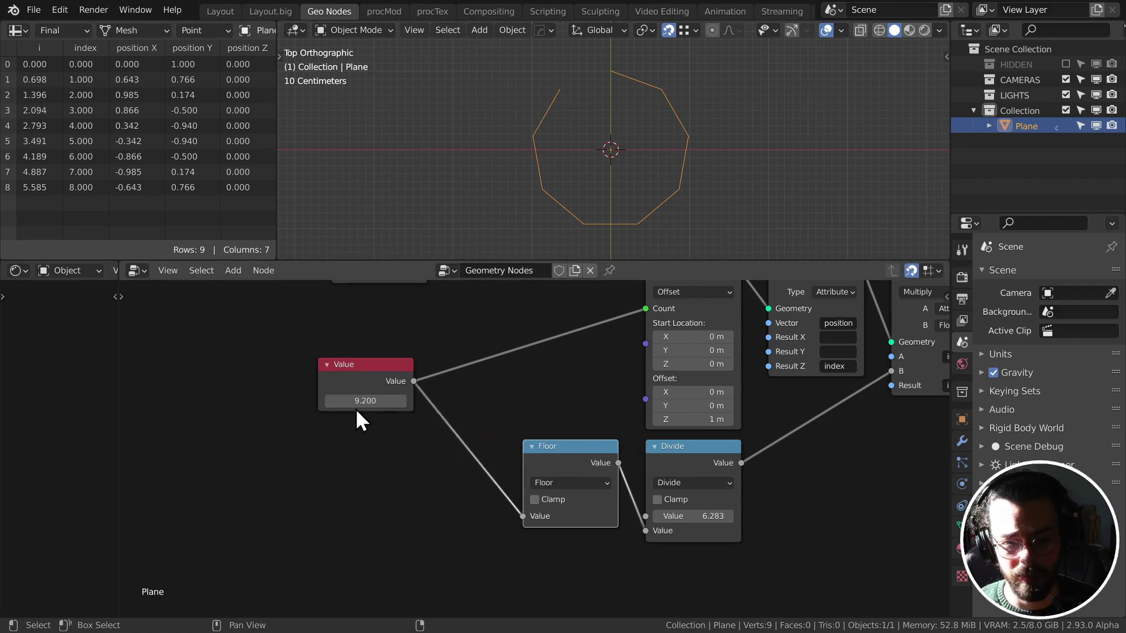
Step: Set the Value node to 56.900 so the line gets enough points for a smooth circle
drag(357, 403, 539, 381)
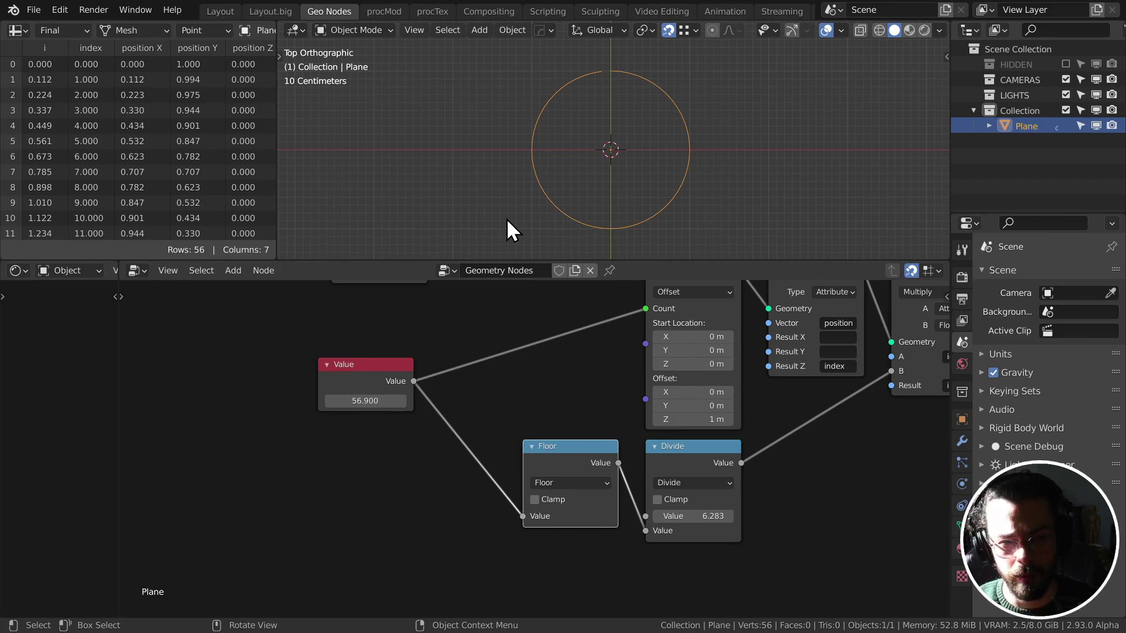
middle_drag(776, 392, 491, 411)
scroll(587, 404, down, 4)
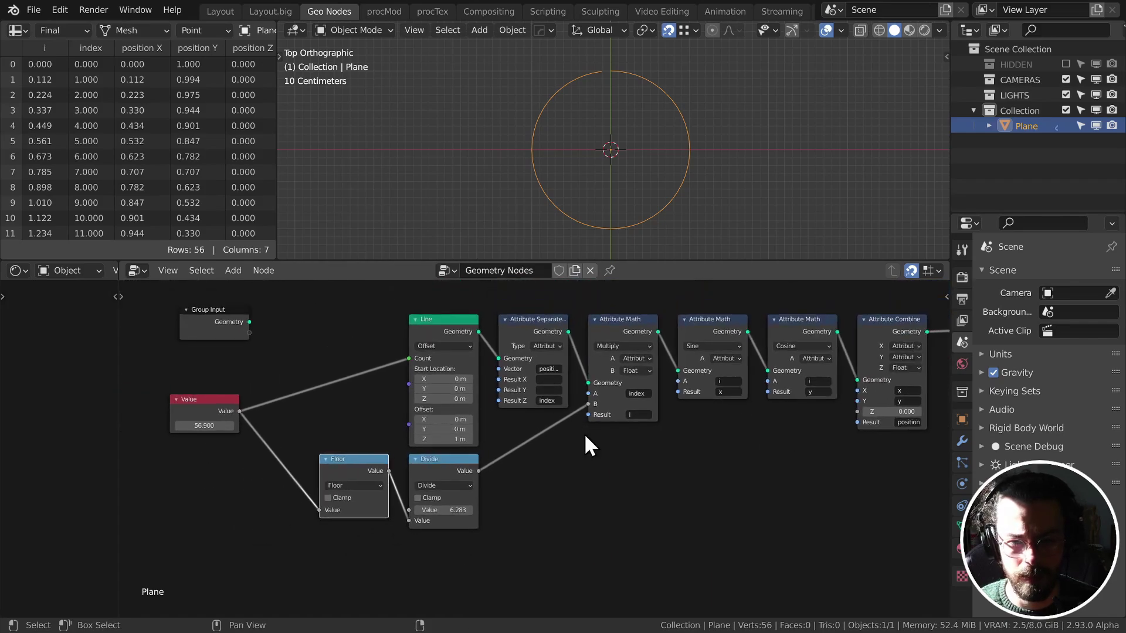
middle_drag(583, 434, 498, 449)
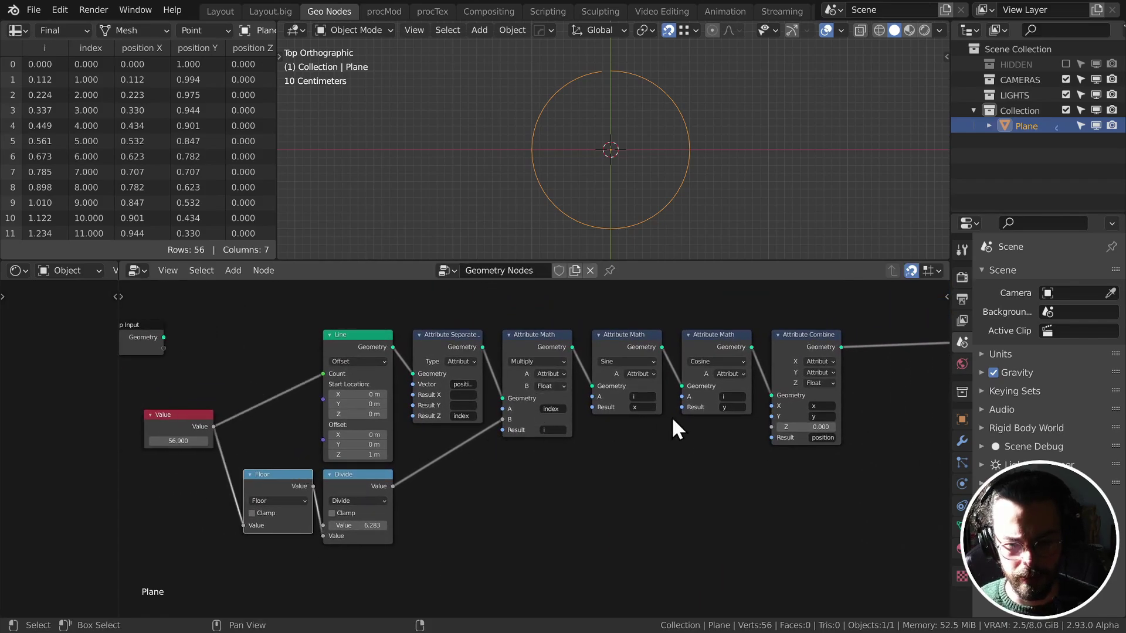
middle_drag(670, 417, 504, 430)
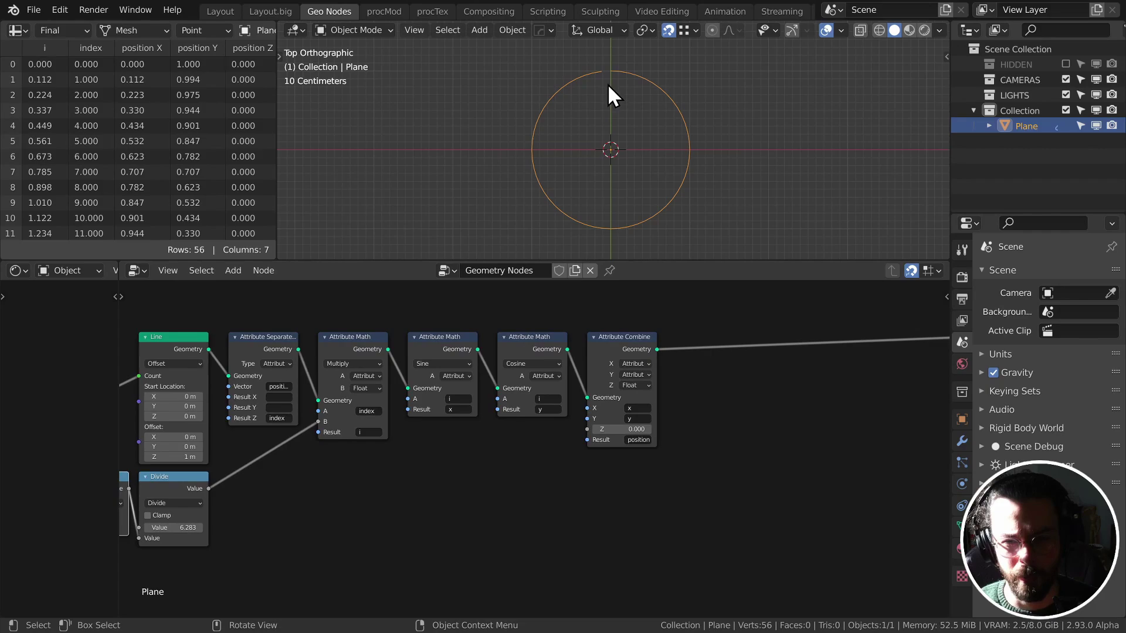
Step: Annotate a triangle inside the circle, with short strokes reaching from its sides towards the circle's edge
mouse_move(610, 65)
mouse_down()
mouse_move(542, 184)
mouse_move(668, 187)
mouse_move(613, 66)
mouse_up()
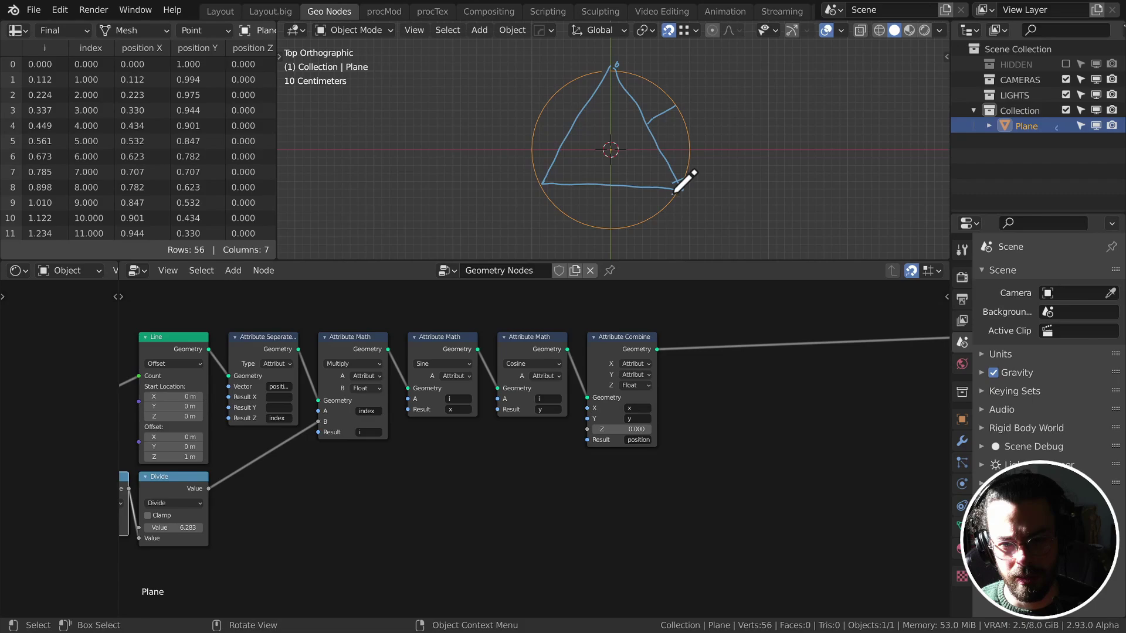
drag(610, 186, 607, 223)
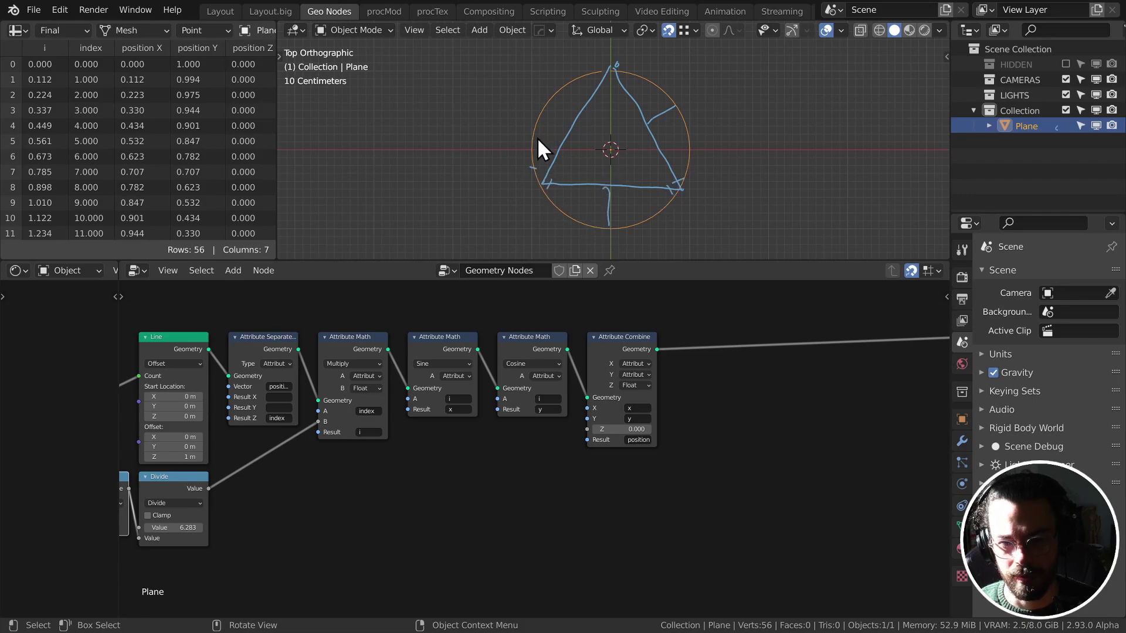
Step: Add a mesh circle and place it beside the annotated circle
key(shift+a)
mouse_move(508, 146)
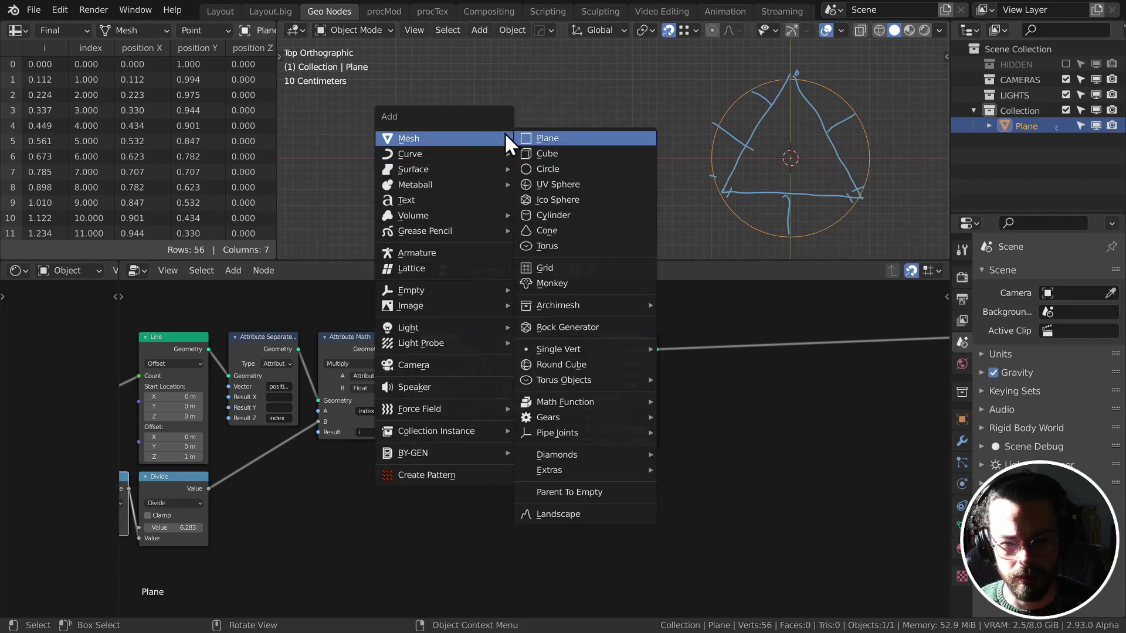
click(564, 176)
key(g)
click(531, 125)
Step: Duplicate the circle's vertices in Edit Mode, scale the copy down inside the lower edge, and rotate the whole object in Object Mode
key(Tab)
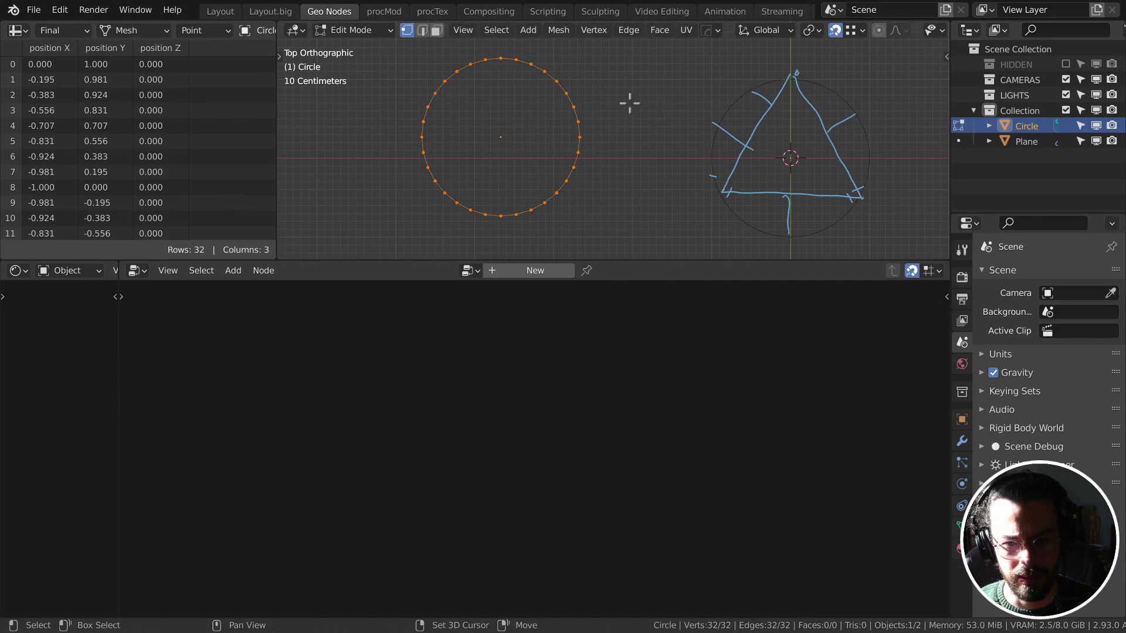
key(shift+d)
click(632, 158)
key(s)
click(514, 204)
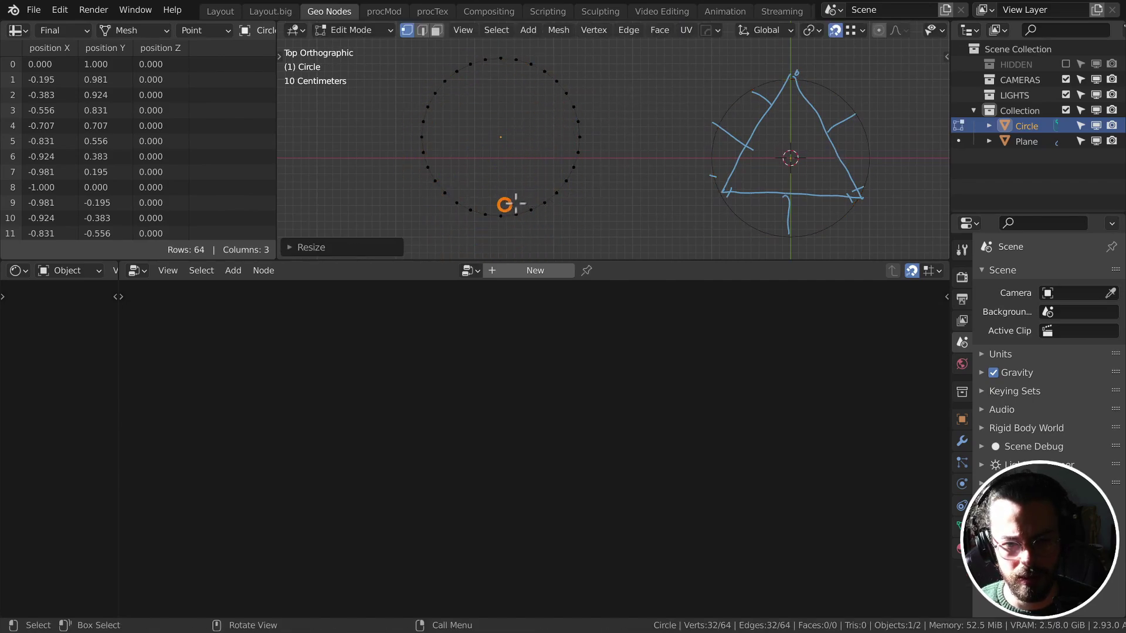
shift+middle_drag(578, 121, 593, 194)
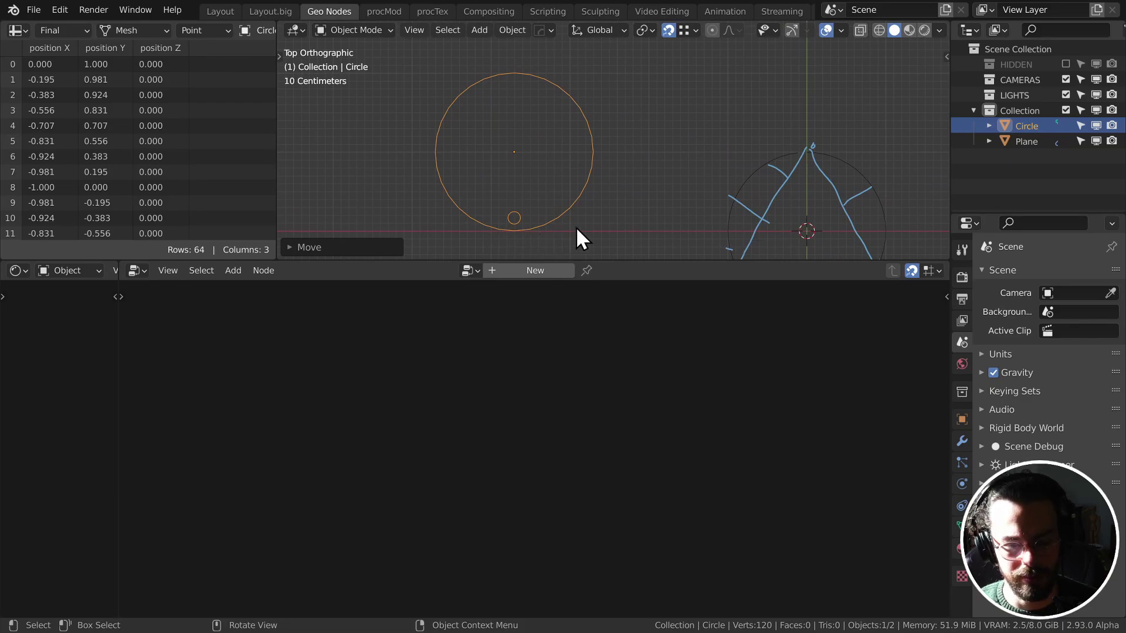
key(r)
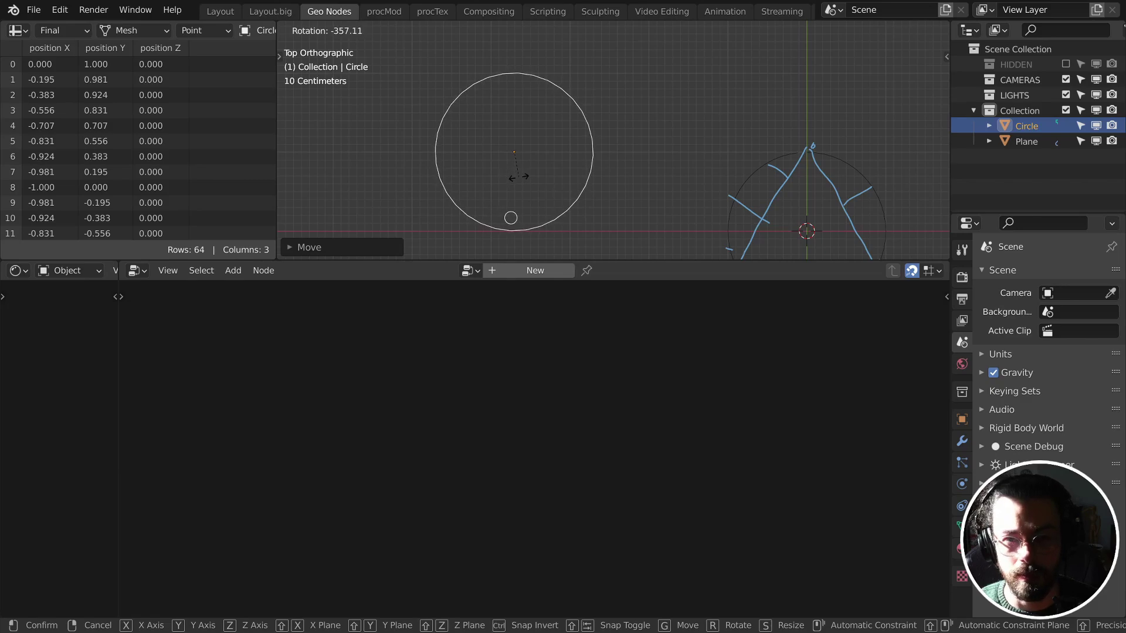
Step: Delete the two-circle demonstration object, erase the annotation strokes and select the Plane again
shift+middle_drag(643, 136, 642, 141)
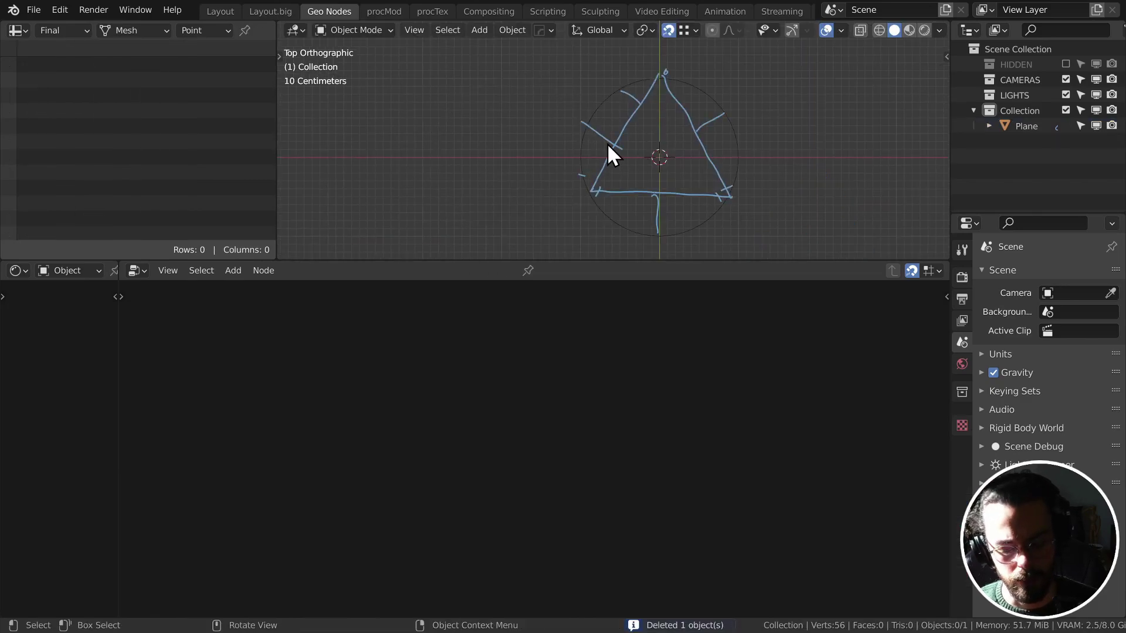
mouse_move(648, 115)
right_down()
mouse_move(628, 113)
mouse_move(703, 96)
right_up()
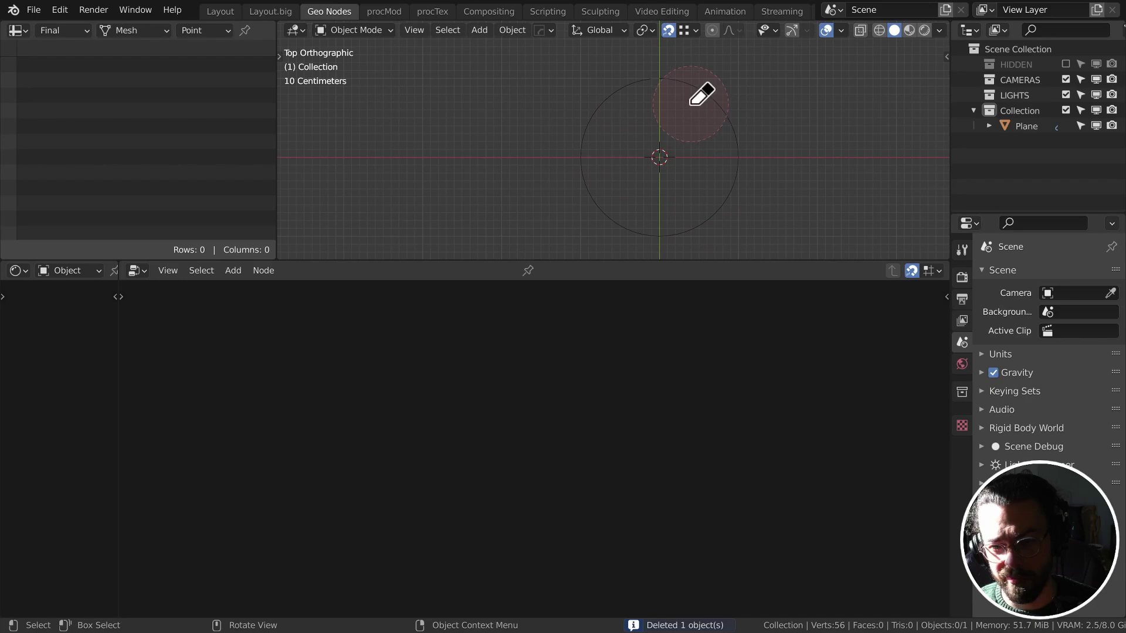
click(737, 157)
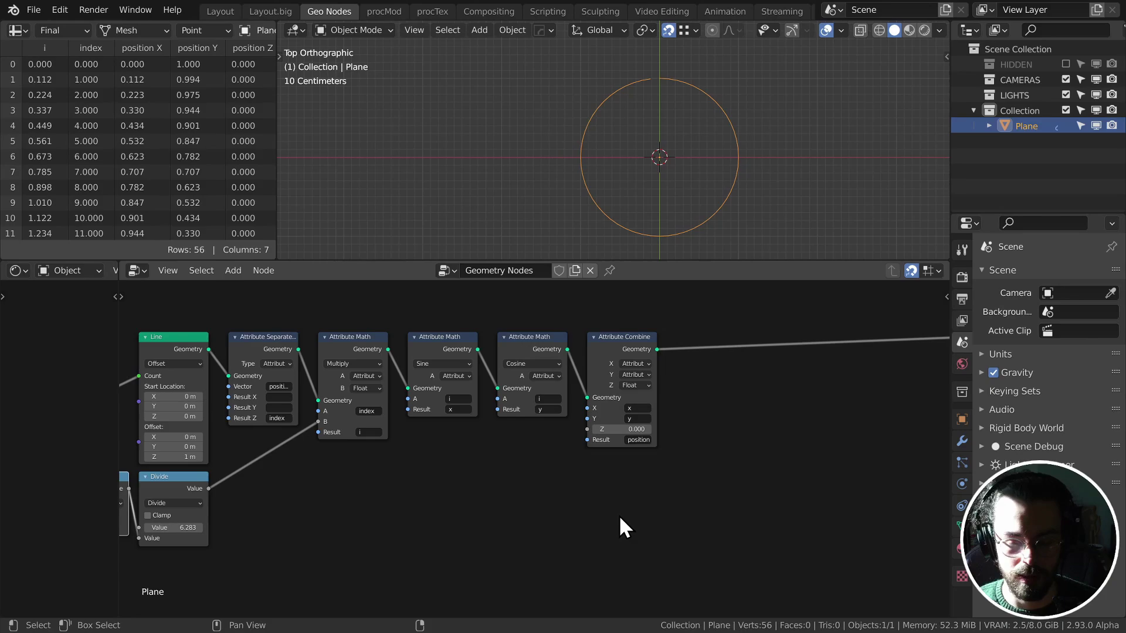
click(449, 135)
click(678, 233)
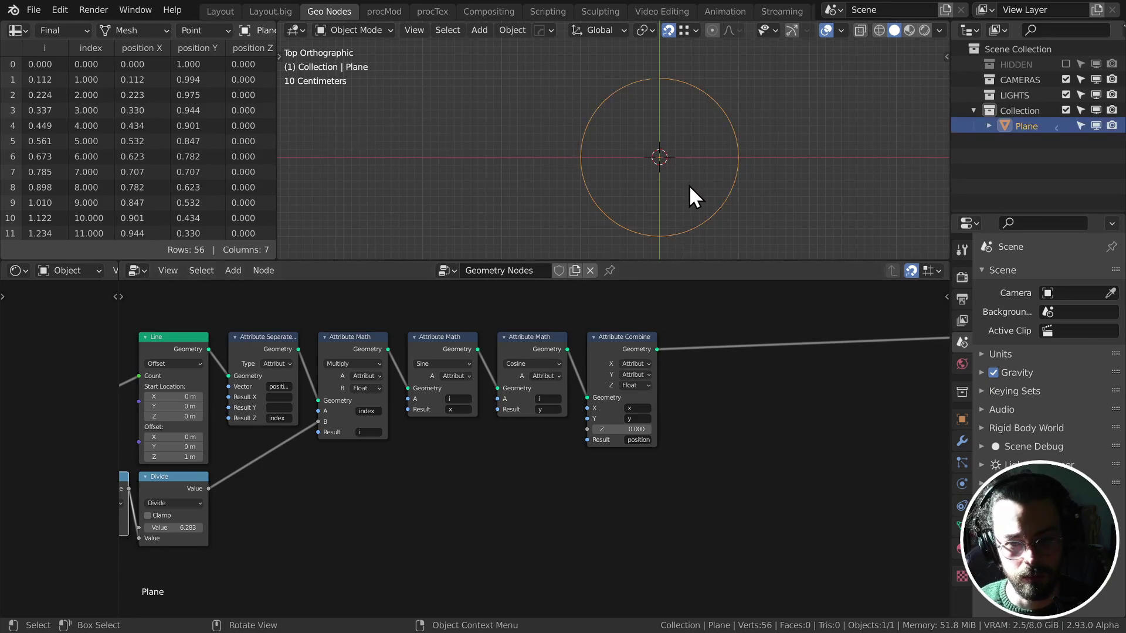
Step: Duplicate the Multiply, Sine, Cosine and Attribute Combine nodes together and place the copies after the original Attribute Combine
middle_drag(670, 355, 705, 354)
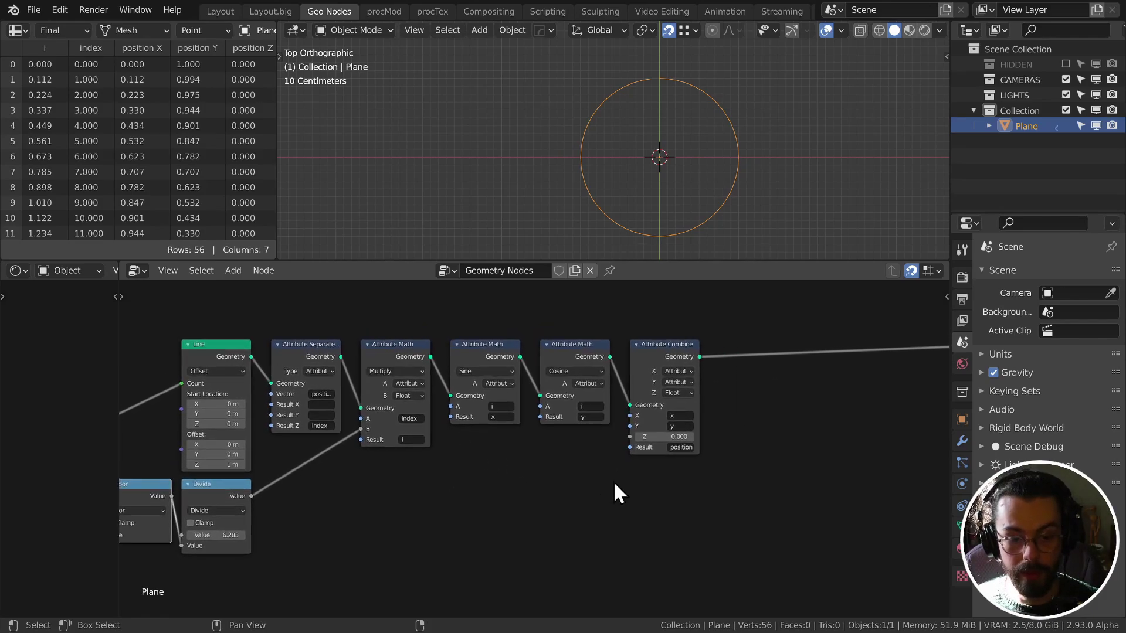
drag(700, 486, 361, 332)
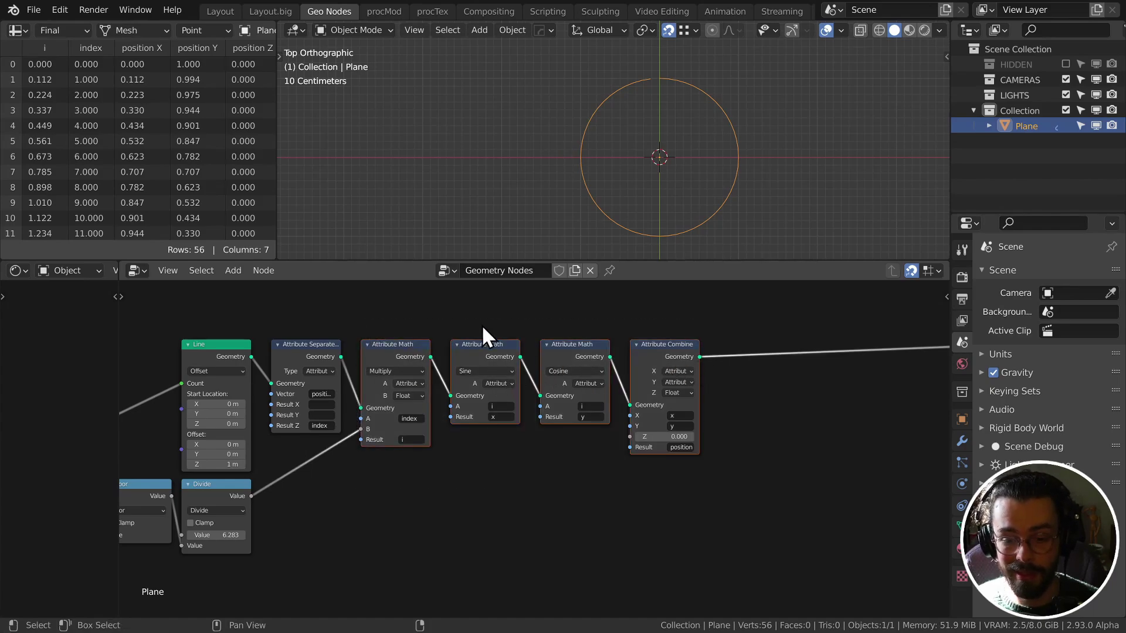
middle_drag(481, 325, 351, 328)
key(shift+d)
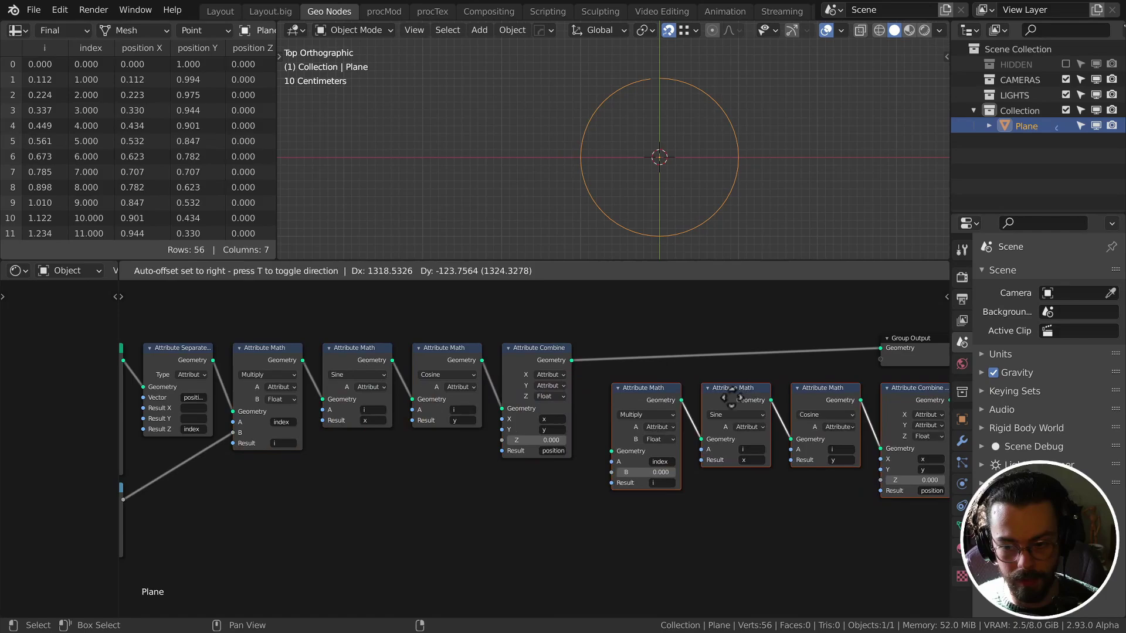
click(711, 387)
Step: Connect the original Attribute Combine's geometry into the duplicated Multiply and the last Attribute Combine into Group Output, aligning the copies in the row
drag(571, 360, 592, 442)
middle_drag(919, 376, 644, 373)
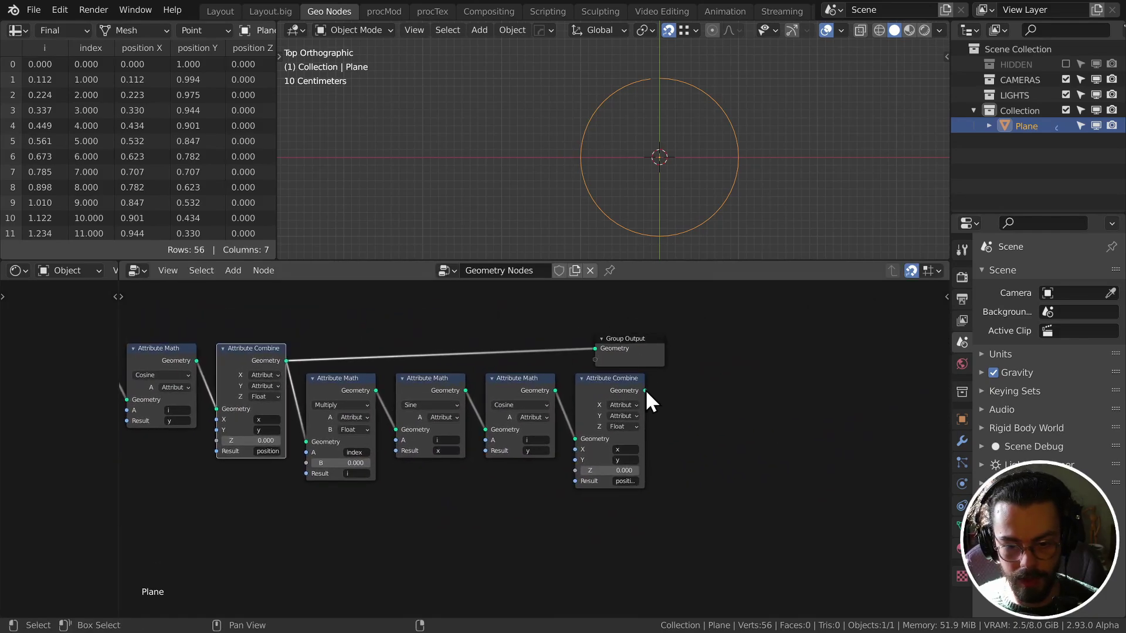
drag(645, 389, 694, 381)
drag(748, 445, 357, 341)
Step: Set input B of the duplicated Multiply node to 0.170
drag(334, 429, 346, 430)
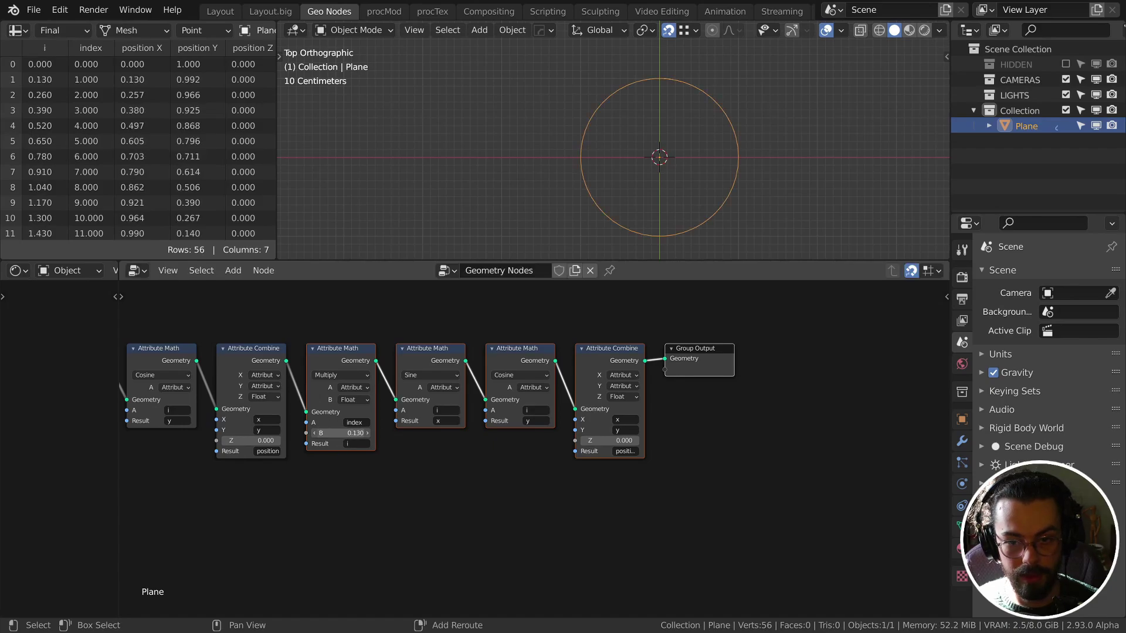
middle_drag(386, 447, 563, 453)
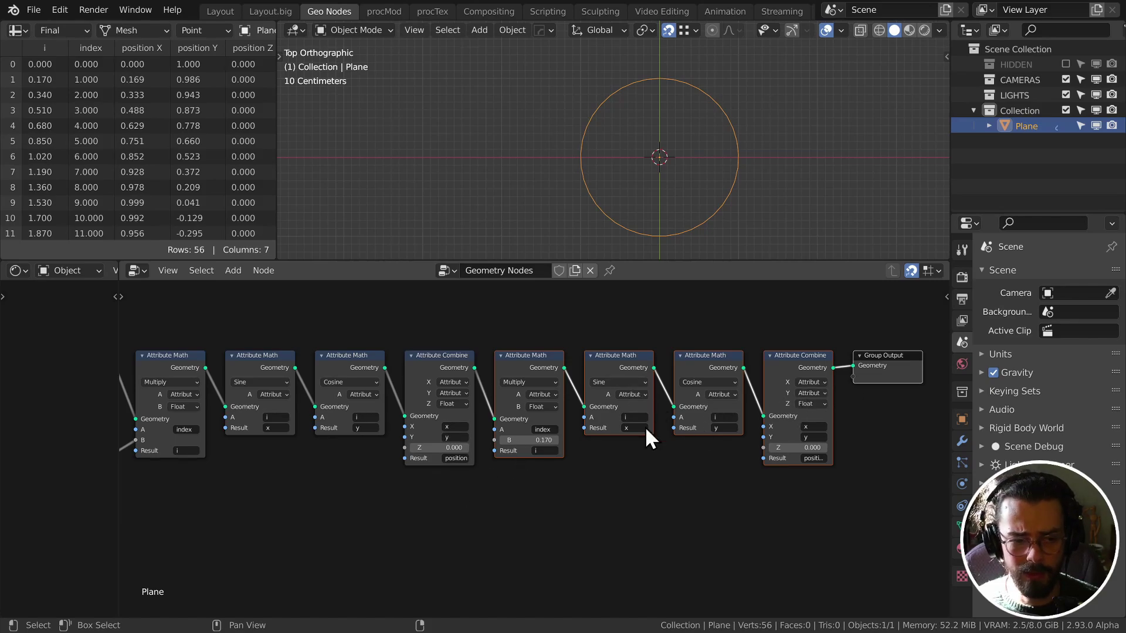
middle_drag(532, 466, 561, 428)
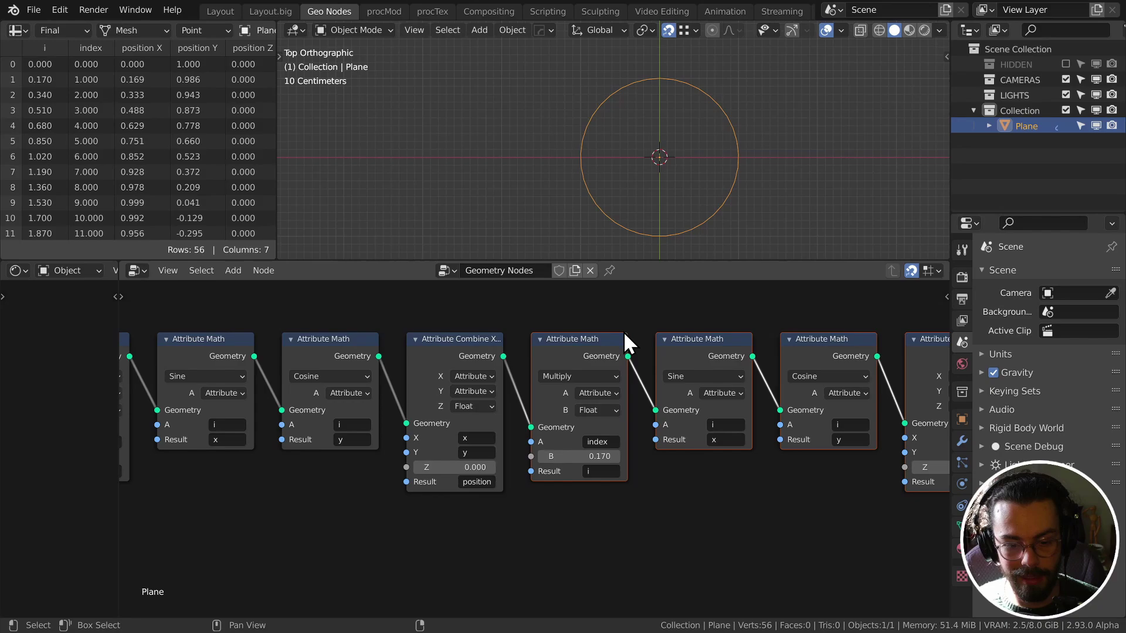
Step: Name the first Attribute Combine node's result attribute big
middle_drag(628, 355, 658, 360)
click(516, 487)
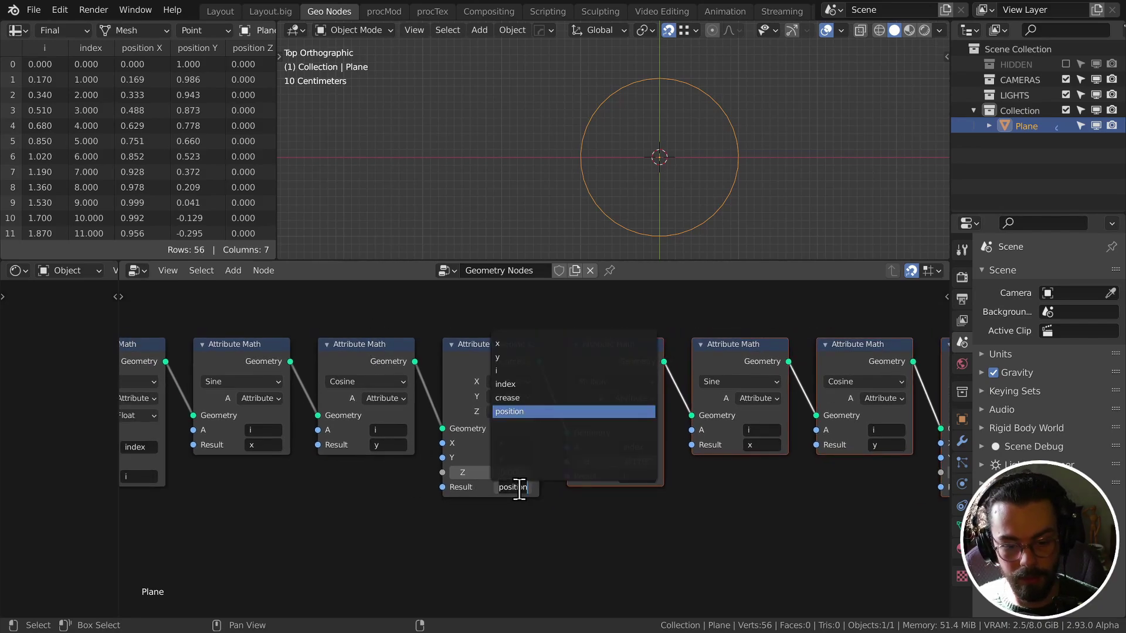
text(big)
key(Return)
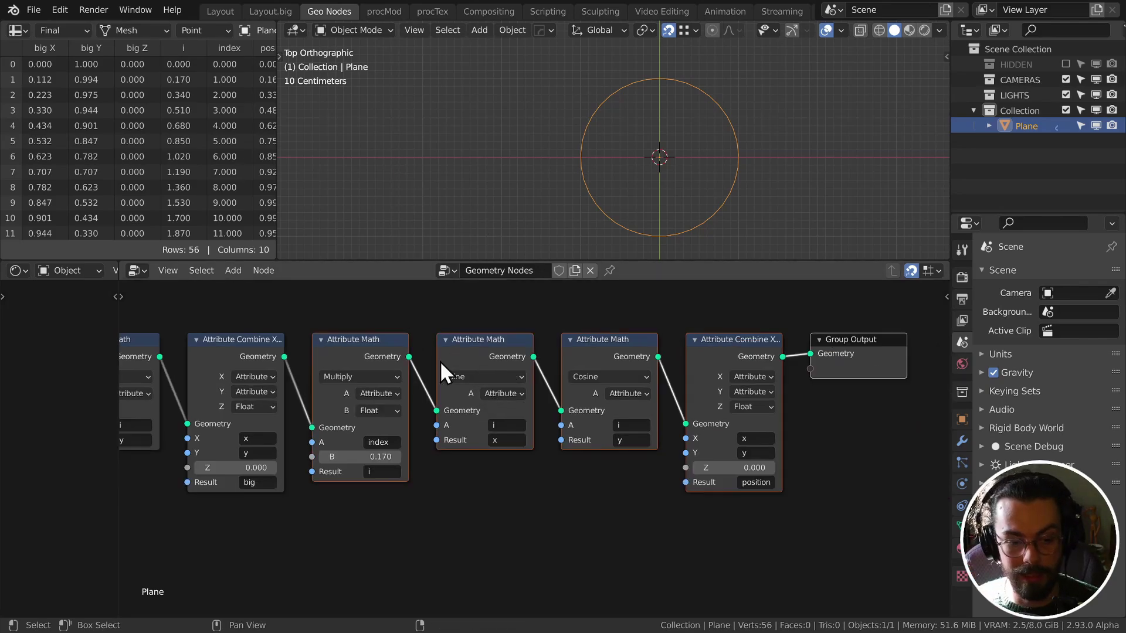
Step: Set the duplicated Multiply node's input A to i and its result attribute to i2
middle_drag(411, 391, 458, 370)
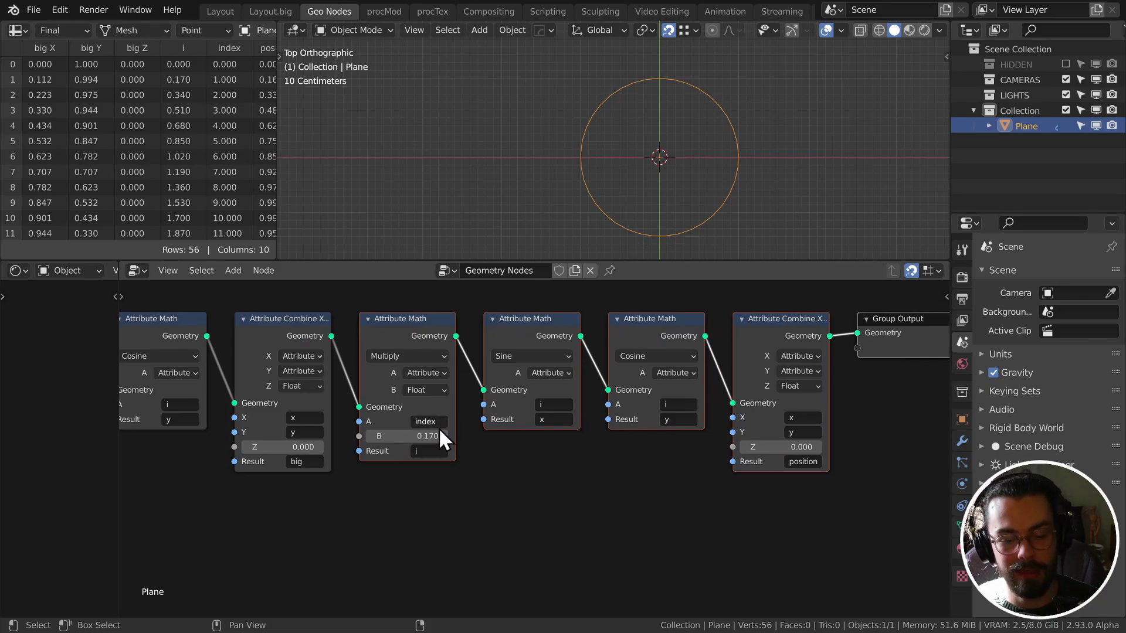
ctrl+scroll(440, 475, left, 6)
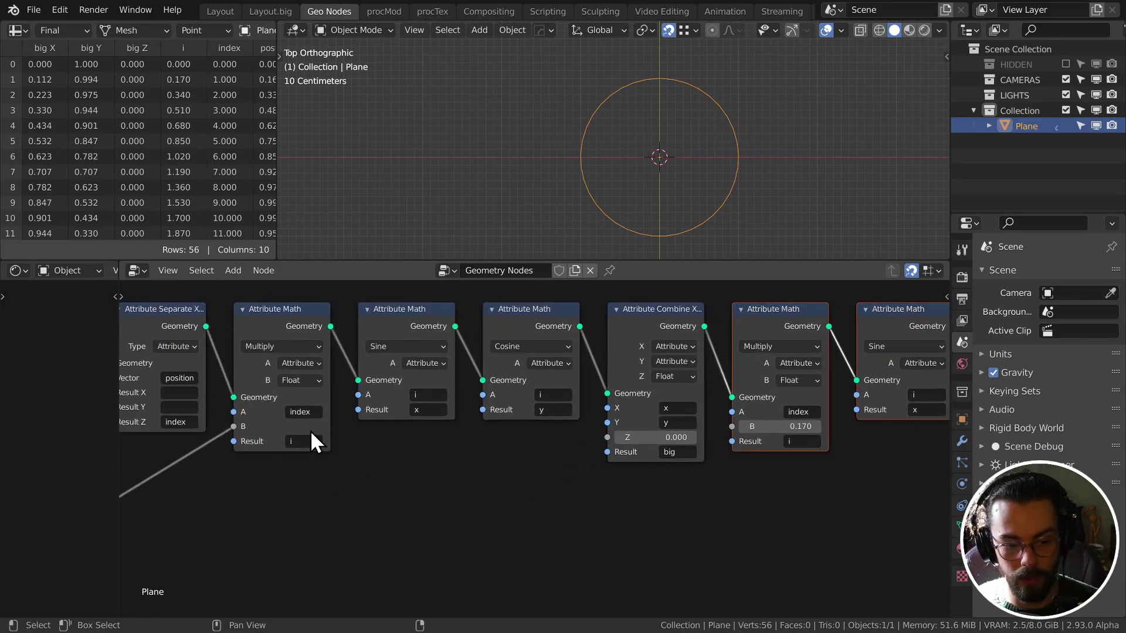
ctrl+scroll(311, 430, right, 6)
click(529, 432)
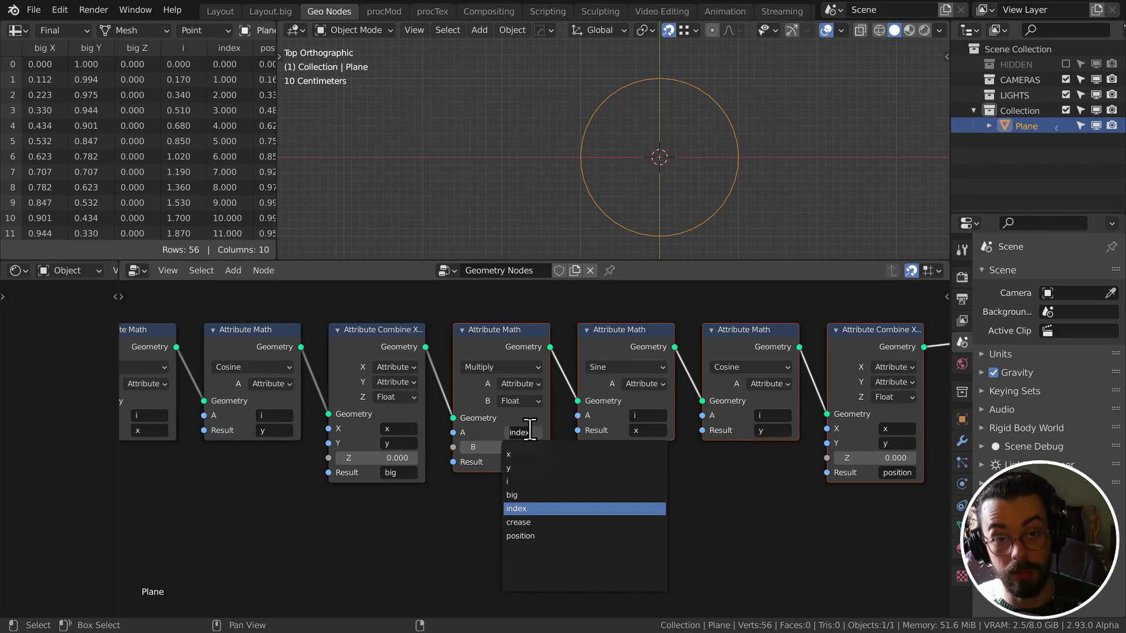
text(i)
click(577, 454)
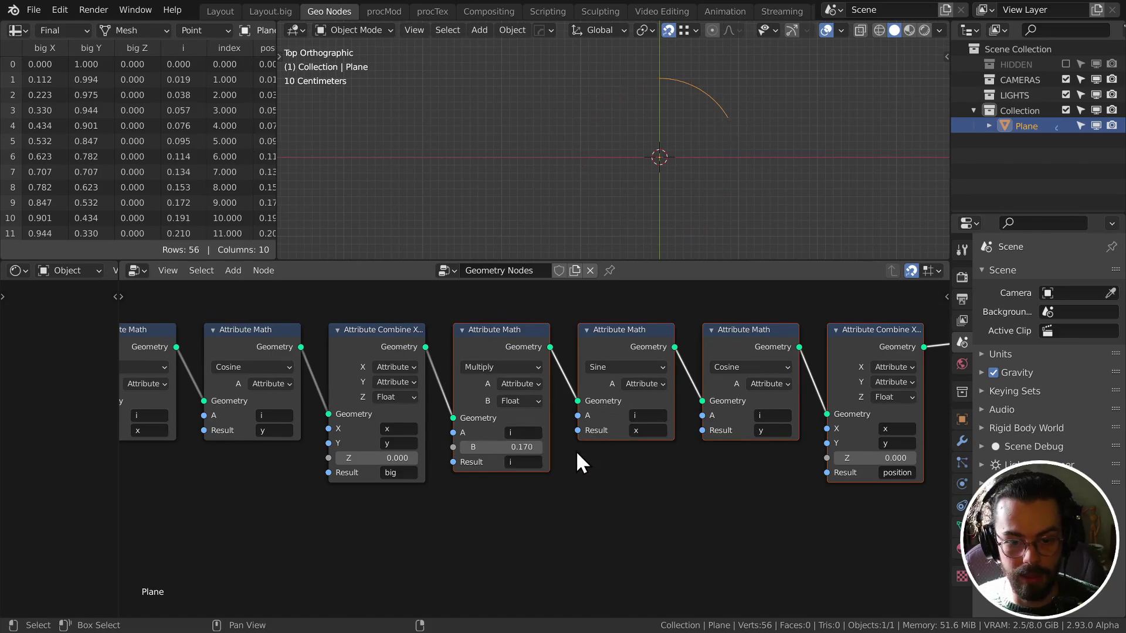
click(521, 461)
text(i2)
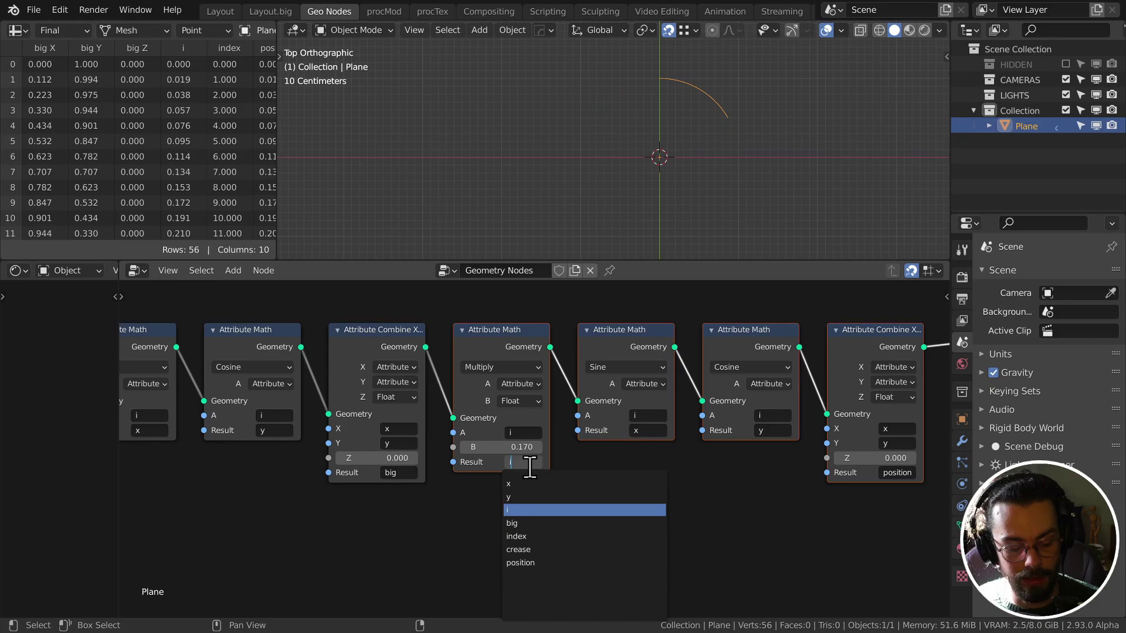
key(Return)
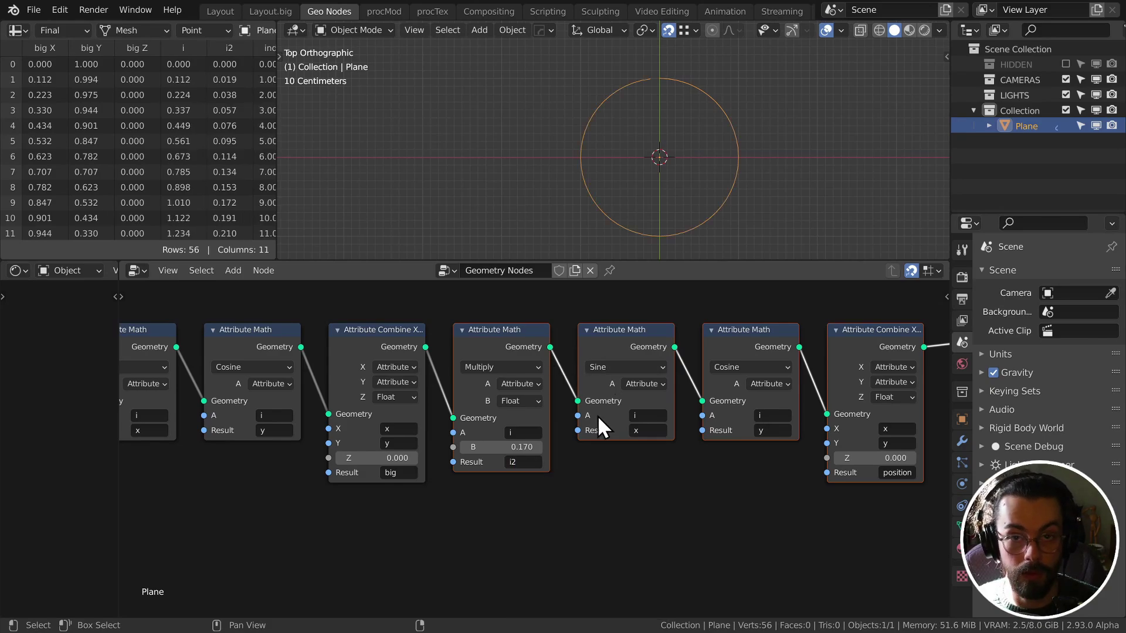
Step: Use i2 as input A of the duplicated Sine and Cosine nodes
middle_drag(592, 438, 533, 435)
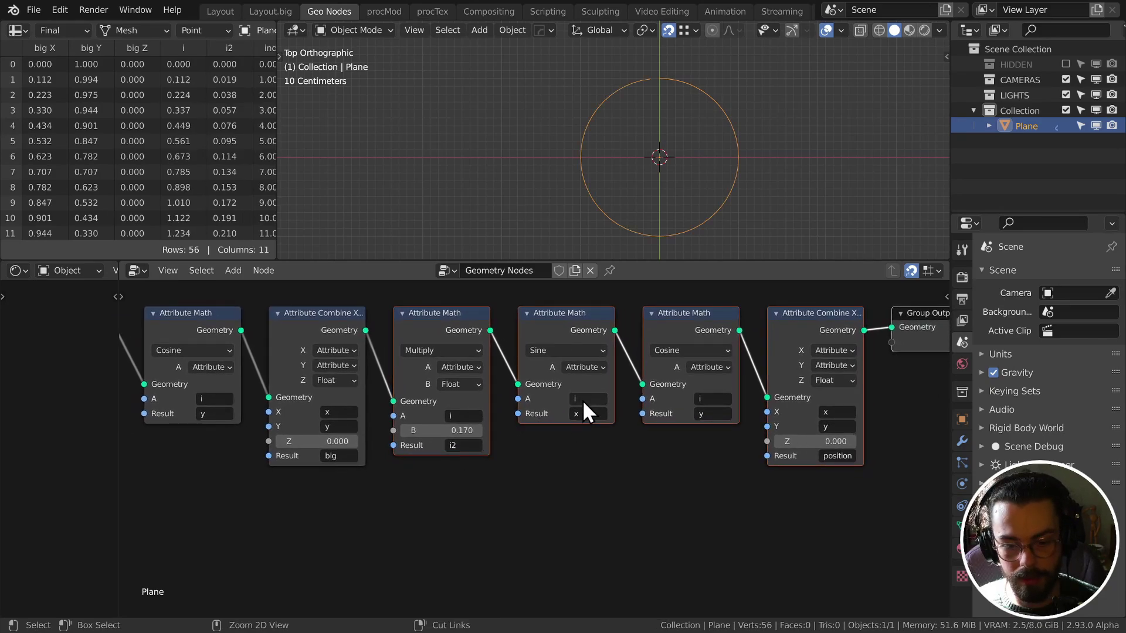
text(i2)
text(i2)
middle_drag(591, 402, 571, 424)
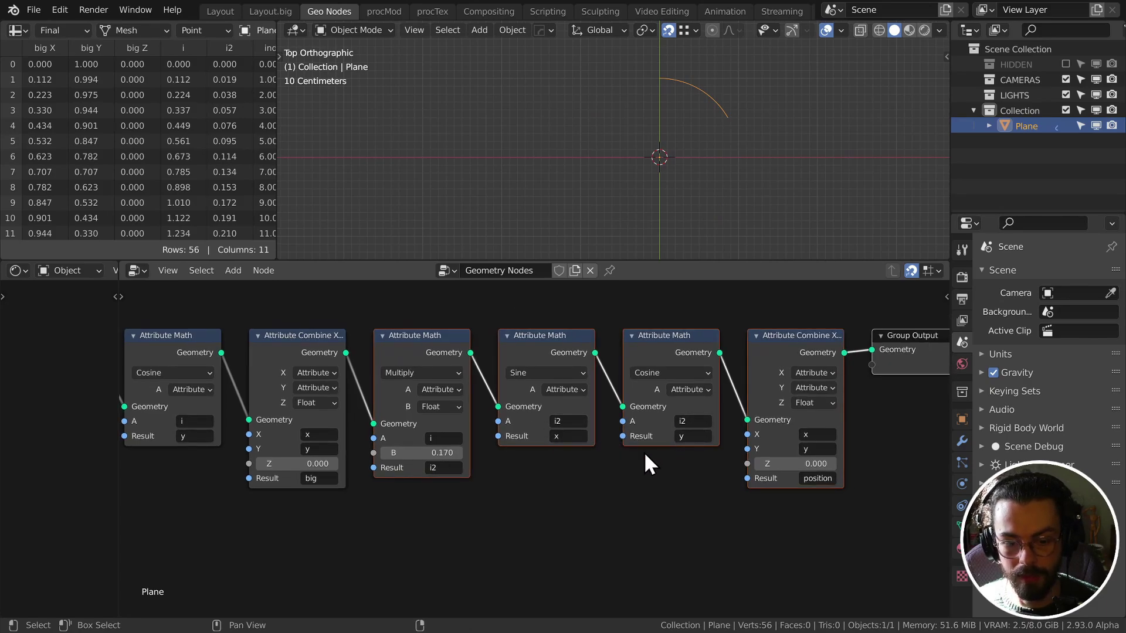
Step: Set input B of the duplicated Multiply node to 0.950
drag(421, 453, 466, 453)
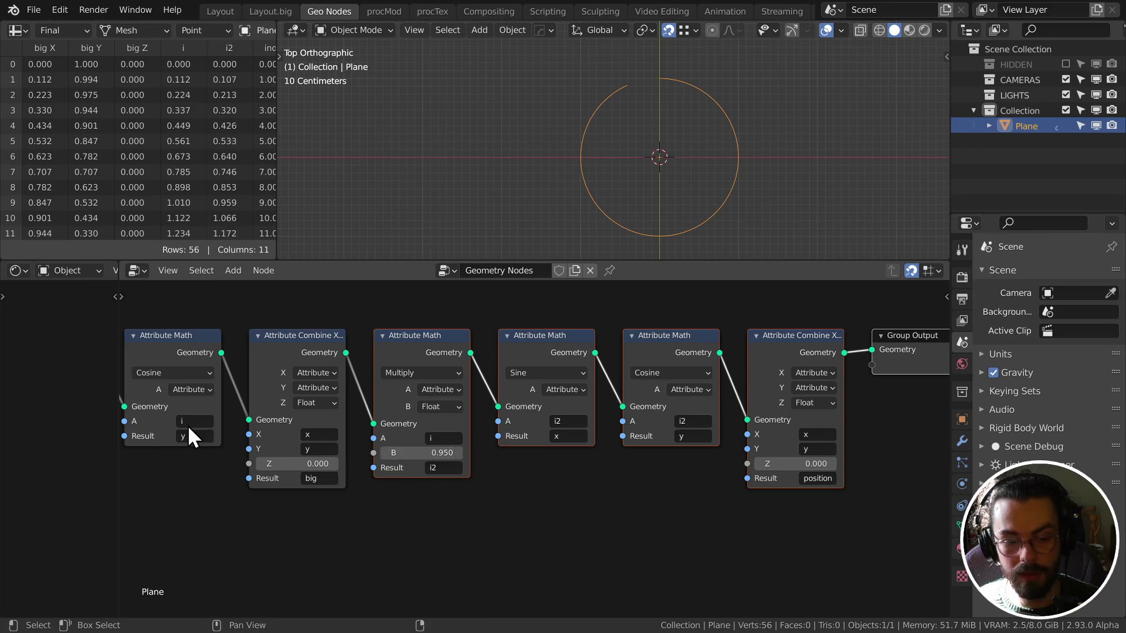
middle_drag(506, 497, 501, 501)
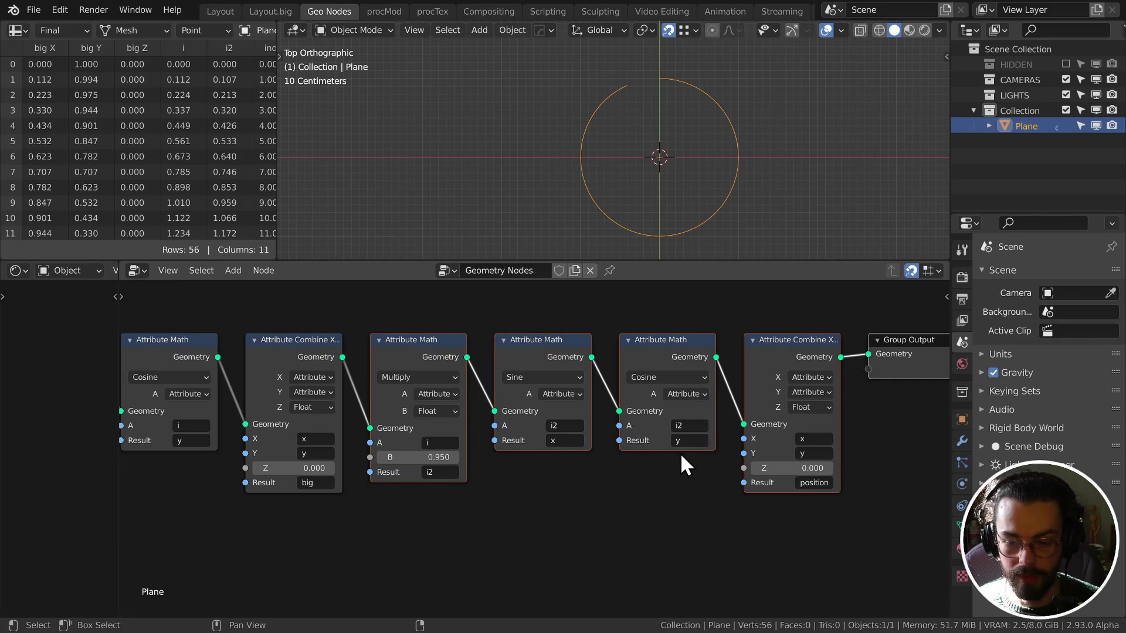
middle_drag(576, 438, 507, 453)
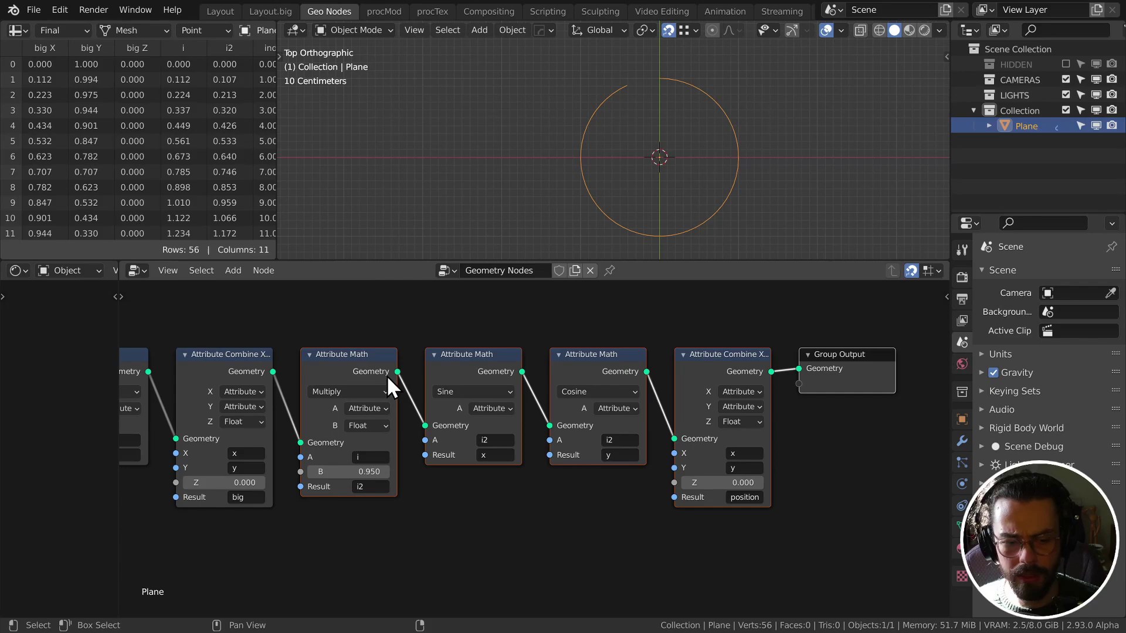
Step: Set input B of the second circle's Multiply node to 3.000
click(350, 471)
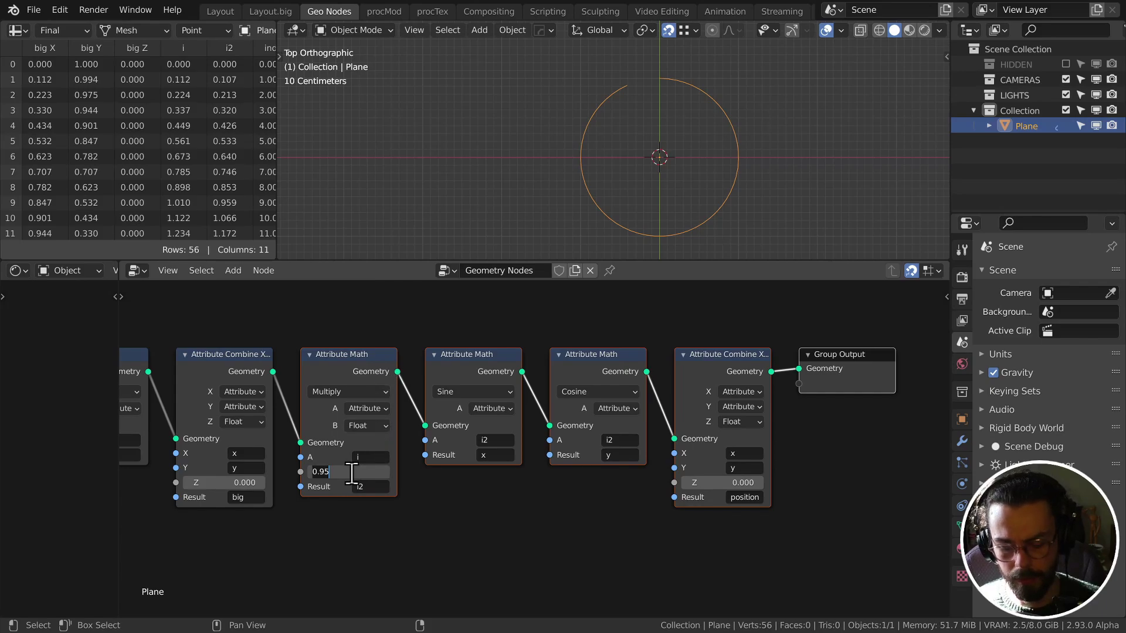
text(3)
key(Return)
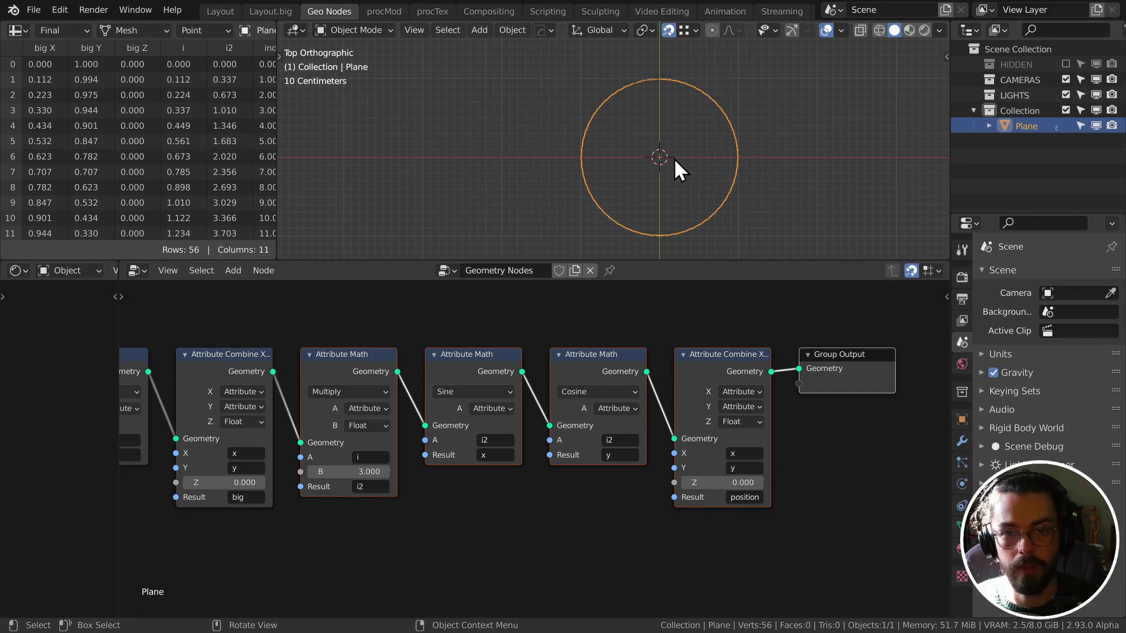
key(a)
key(g)
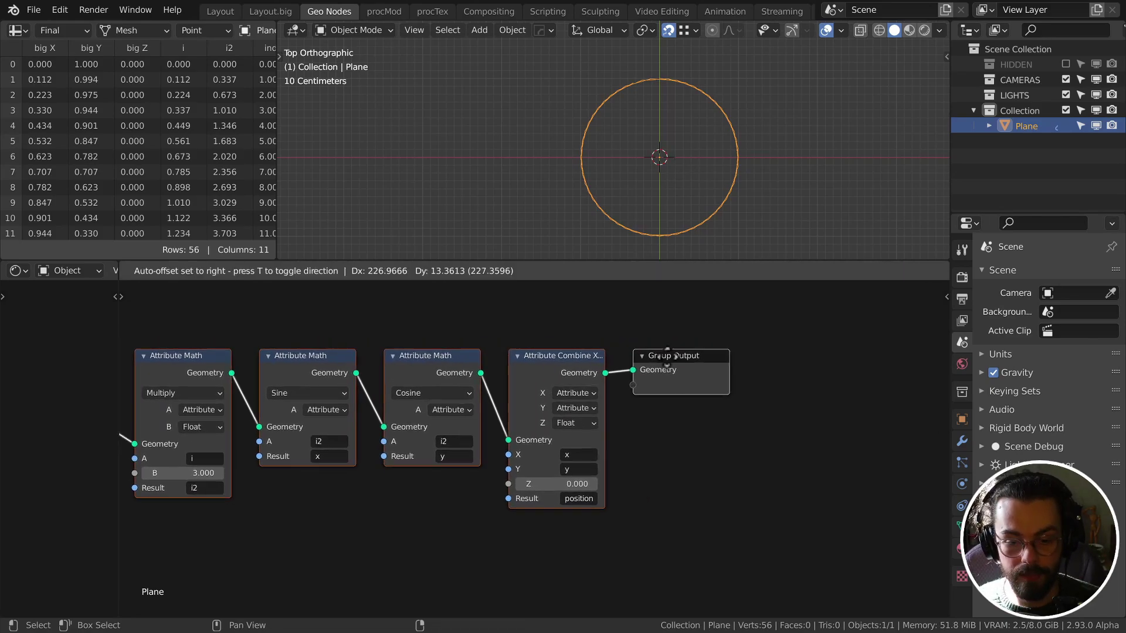
click(493, 404)
click(658, 429)
middle_drag(532, 376, 712, 370)
drag(329, 304, 822, 388)
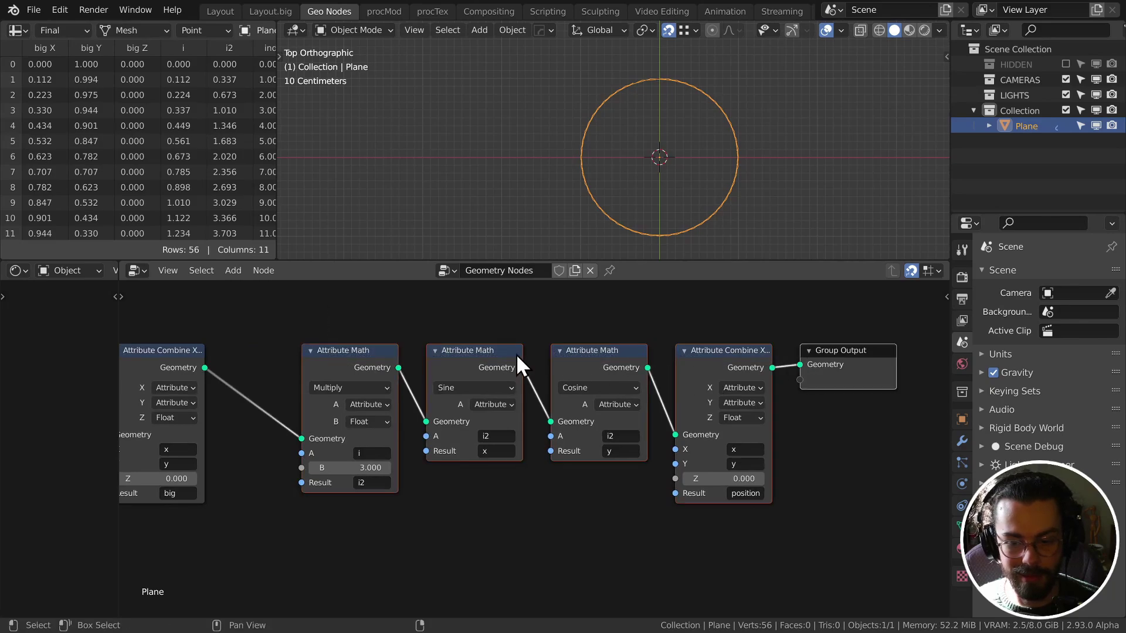
drag(516, 353, 447, 353)
click(343, 375)
middle_drag(216, 332, 346, 344)
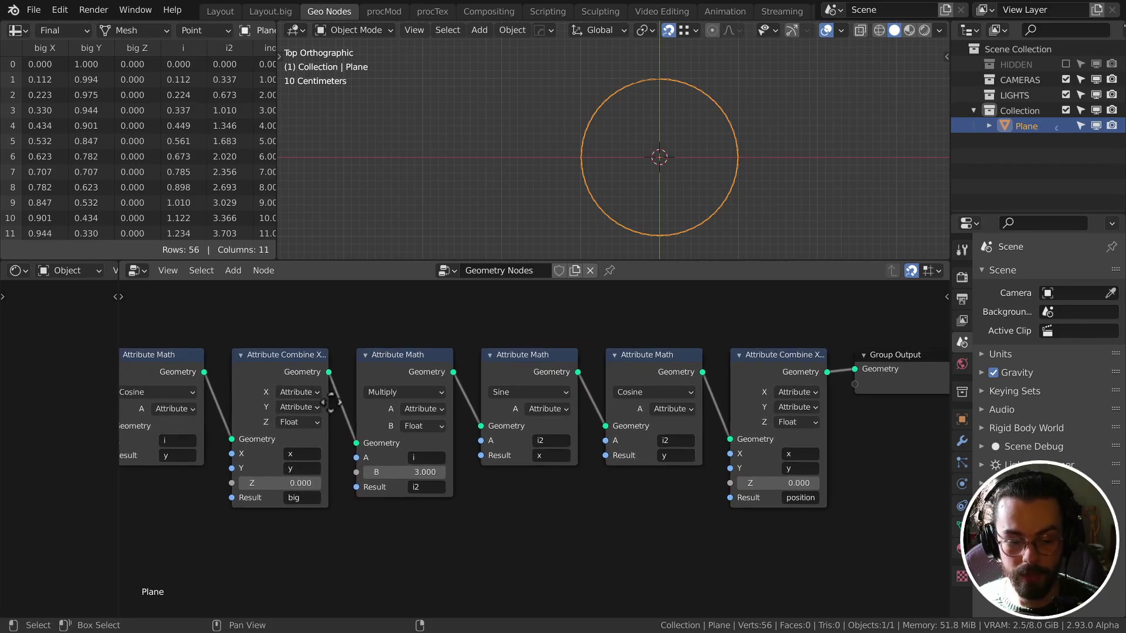
Step: Rename the result attribute of the second Attribute Combine XYZ node to small
scroll(829, 434, right, 5)
click(709, 493)
text(small)
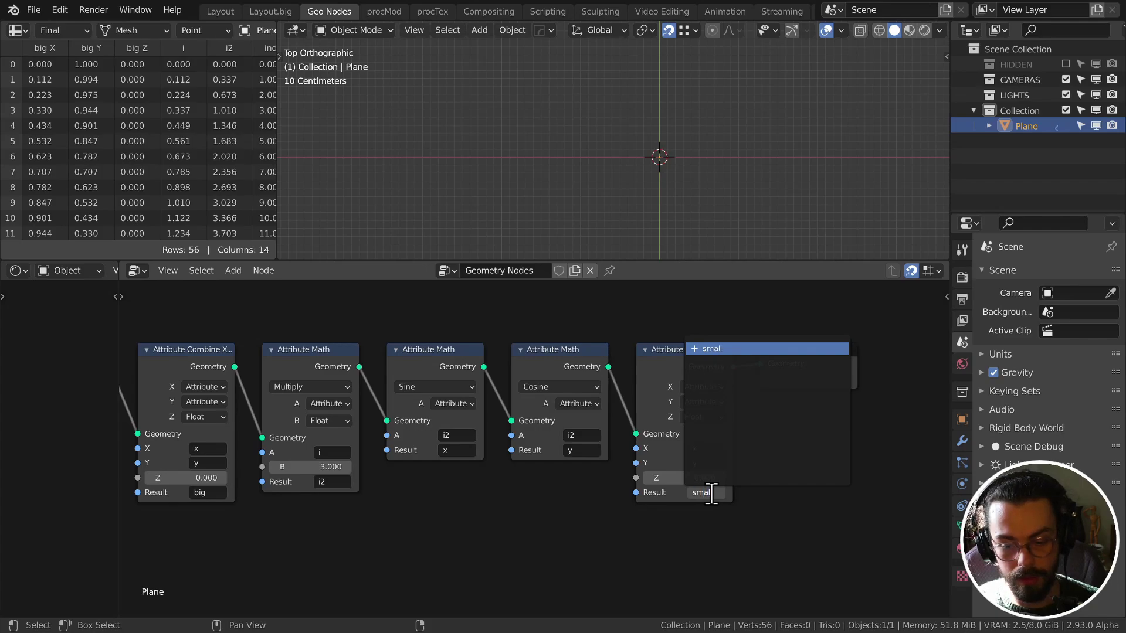
key(Return)
Step: Make room before the Group Output and insert an Attribute Vector Math node after the second Attribute Combine XYZ node
drag(794, 367, 960, 368)
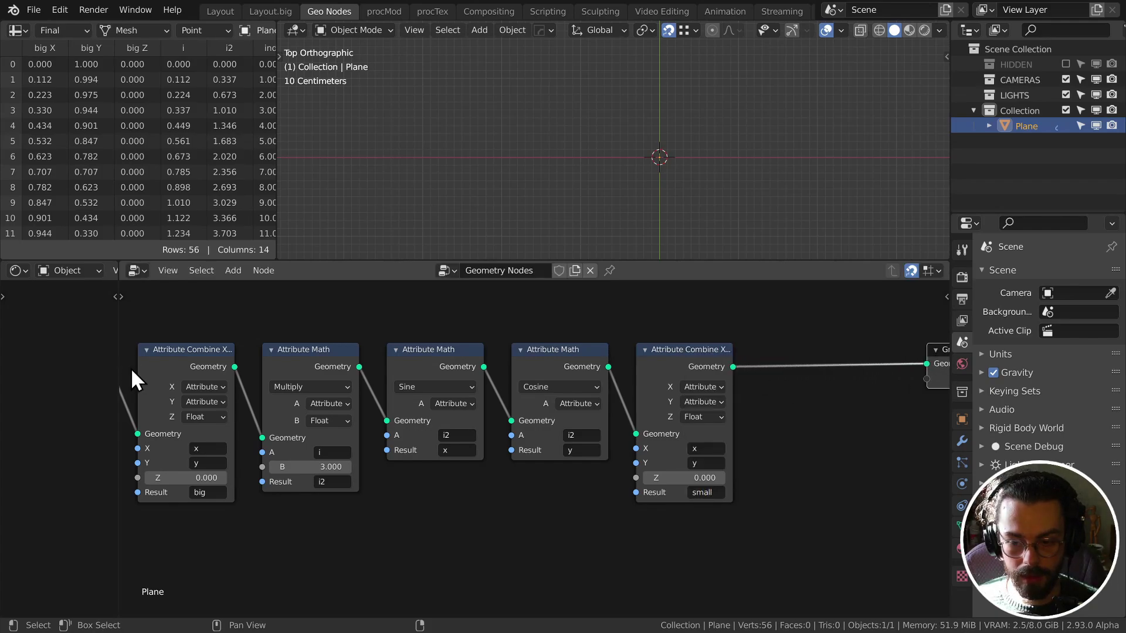
scroll(645, 352, right, 8)
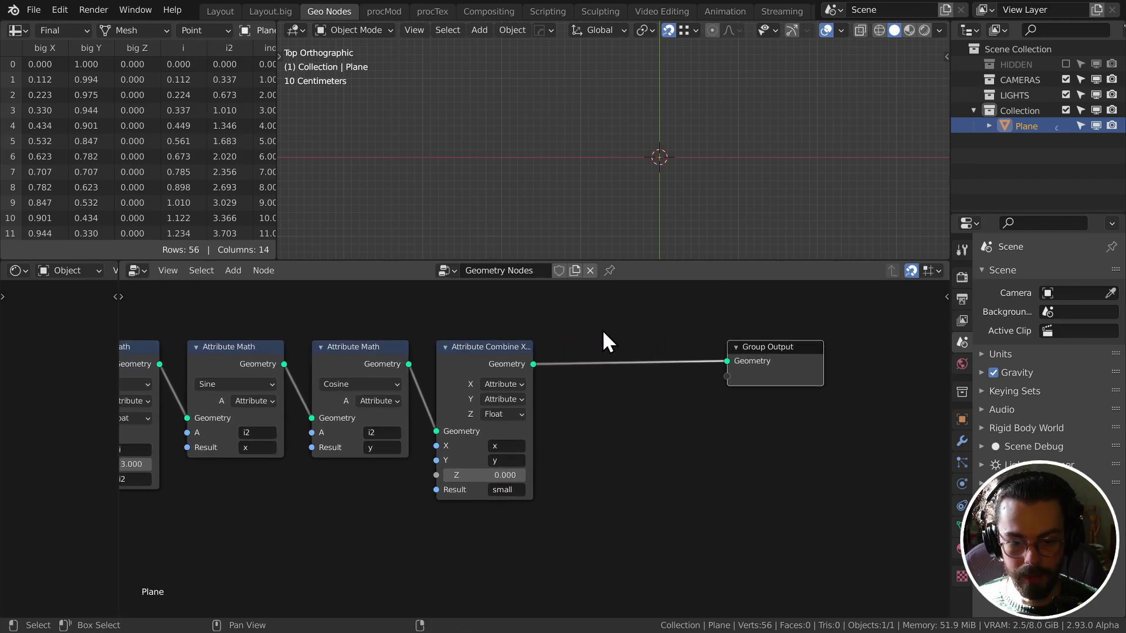
key(shift+a)
mouse_move(563, 269)
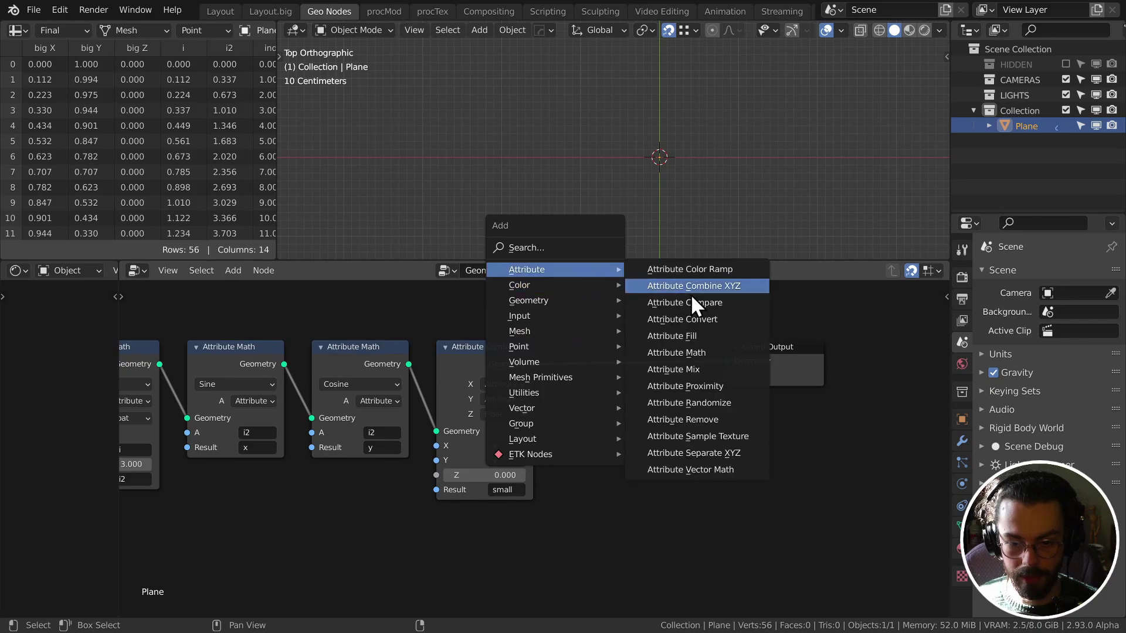
click(704, 466)
click(557, 345)
Step: Set the Attribute Vector Math node to add small and big, with position as its result attribute
click(630, 449)
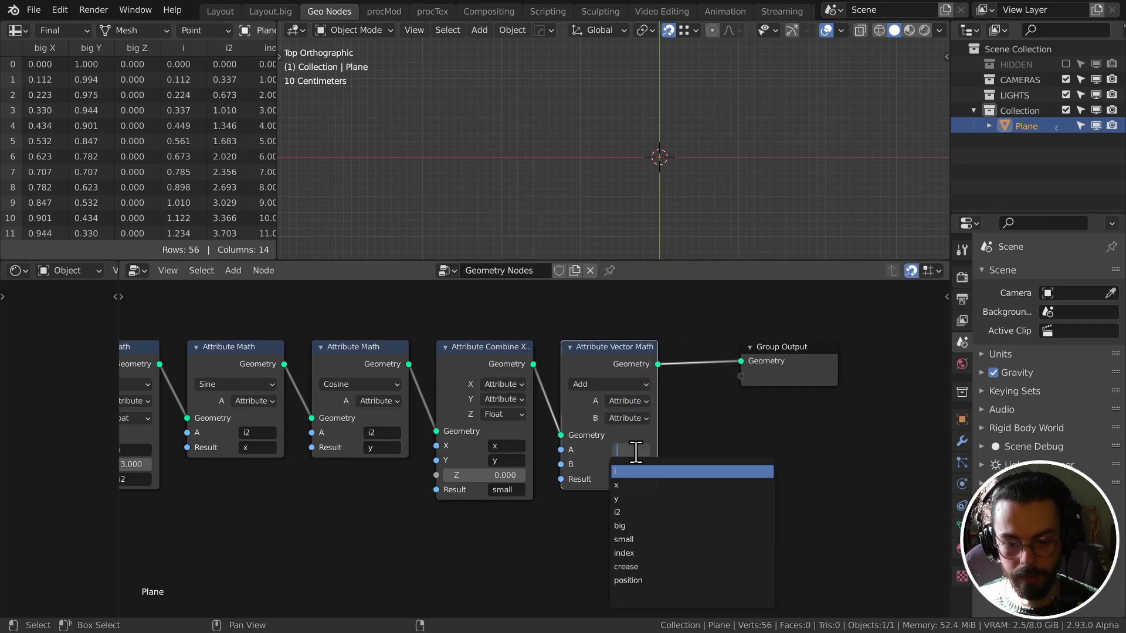
click(641, 534)
click(630, 464)
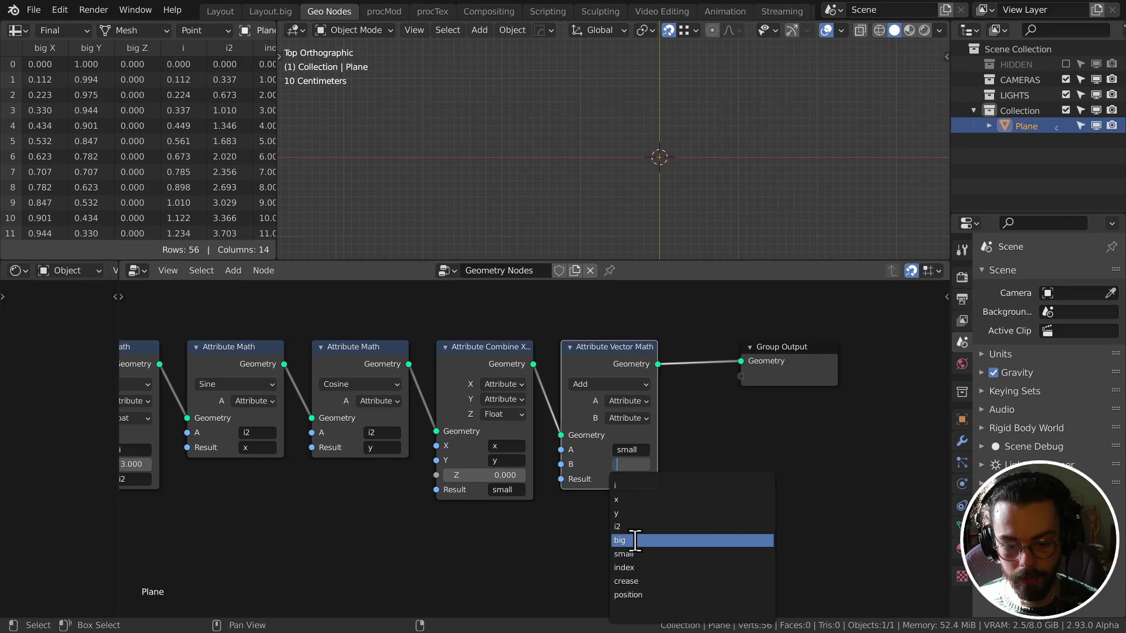
click(630, 535)
click(631, 478)
click(645, 442)
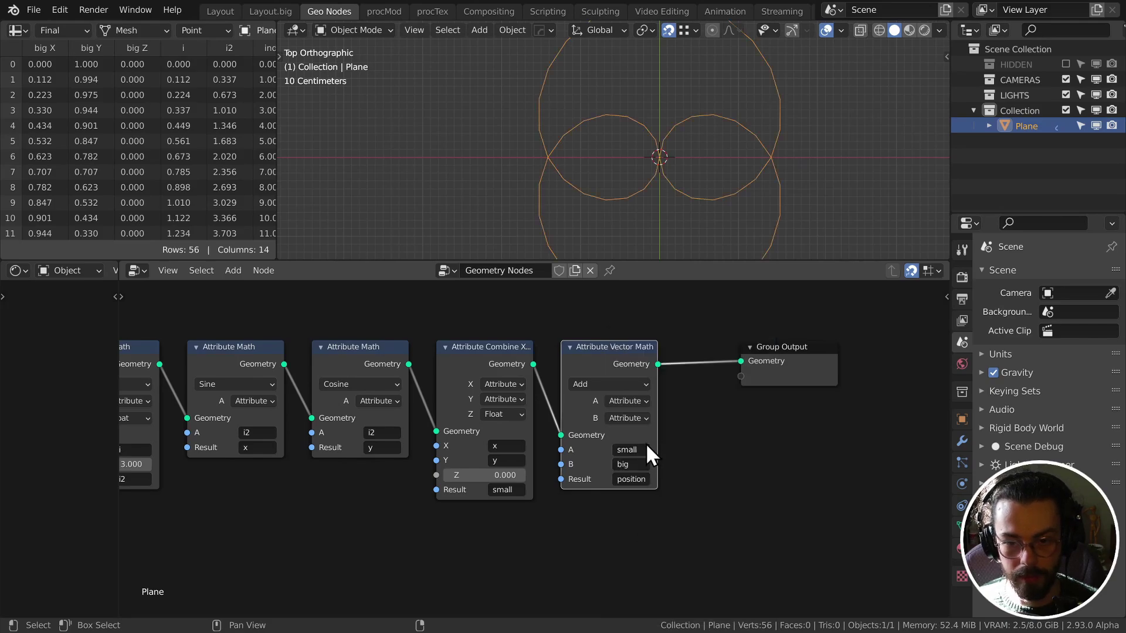
Step: Raise input B of the second circle's Multiply node to 15.000
middle_drag(304, 393, 498, 399)
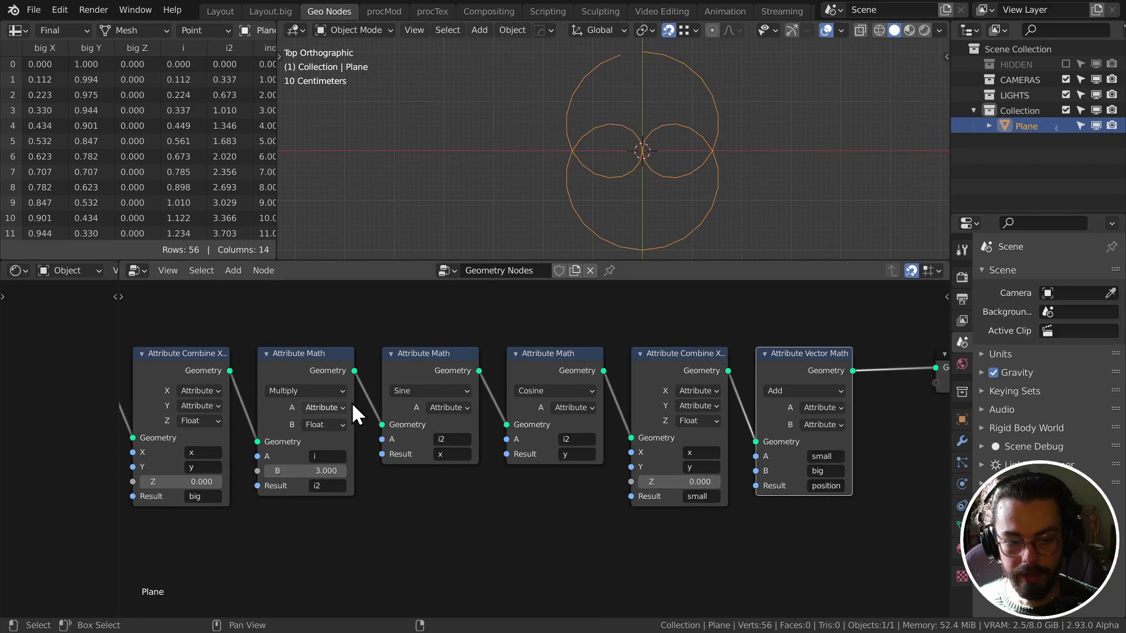
ctrl+drag(301, 469, 504, 469)
Step: Set the Value node that feeds the Line node's count to 2000
middle_drag(398, 363, 652, 344)
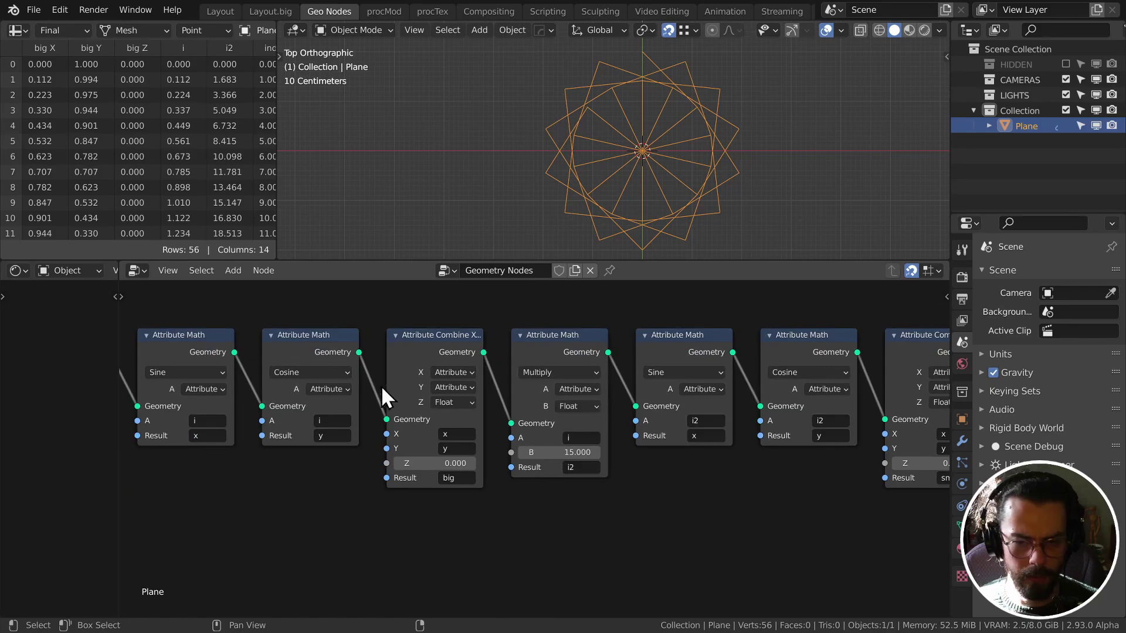
middle_drag(270, 396, 548, 385)
middle_drag(332, 397, 650, 361)
middle_drag(411, 394, 641, 386)
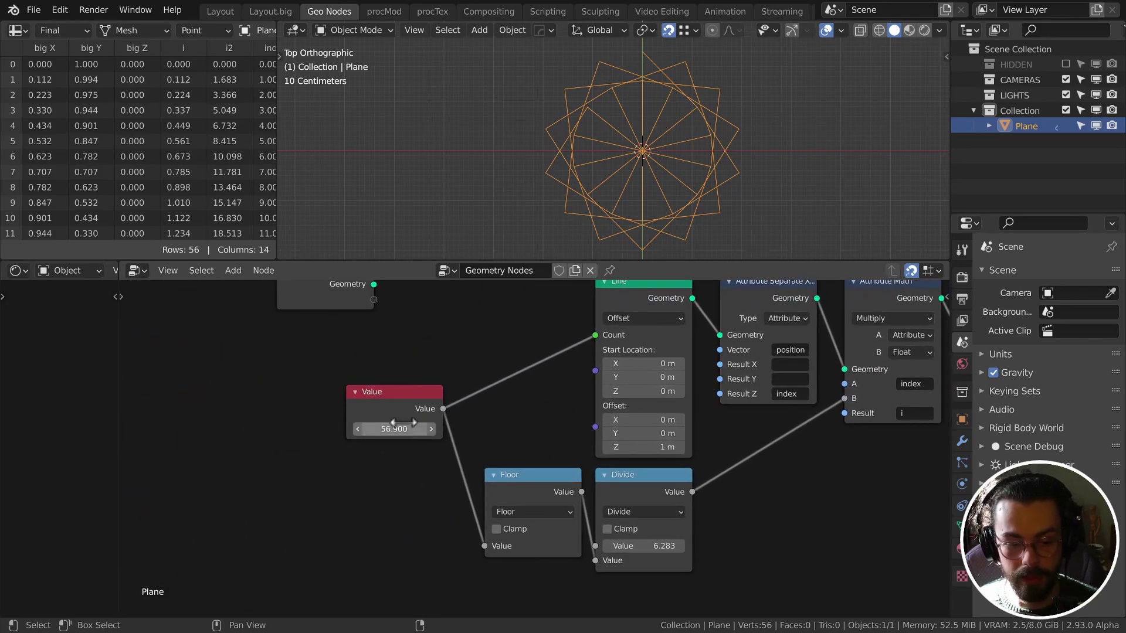
click(408, 425)
text(2000)
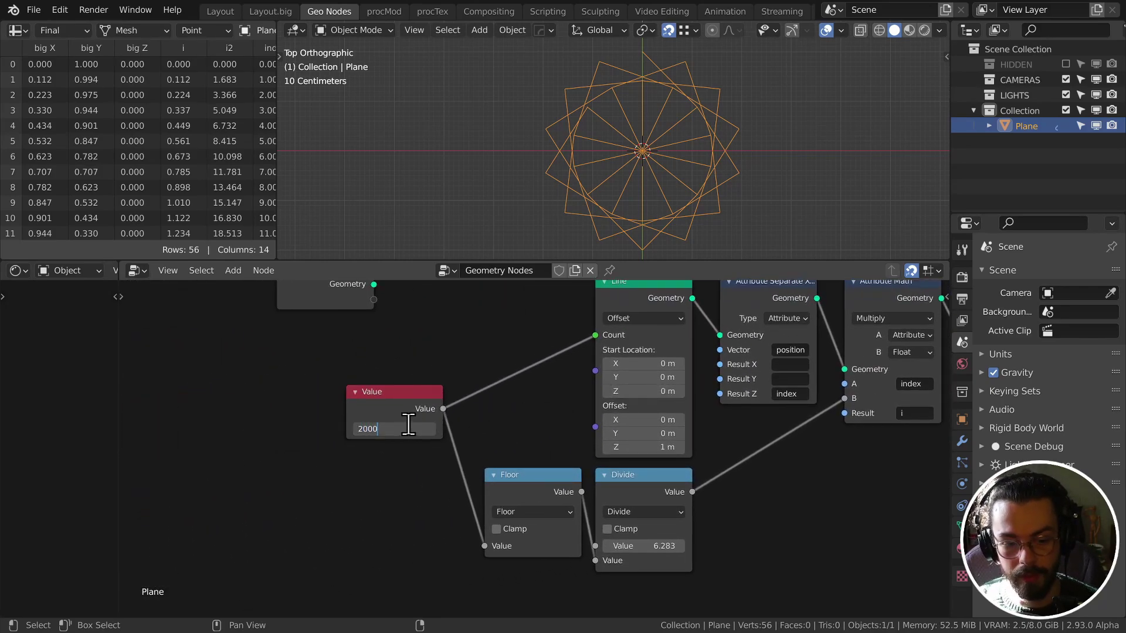
key(Return)
Step: Move the Group Output and the Add node away from the second Attribute Combine XYZ node to open a gap
middle_drag(727, 423, 370, 430)
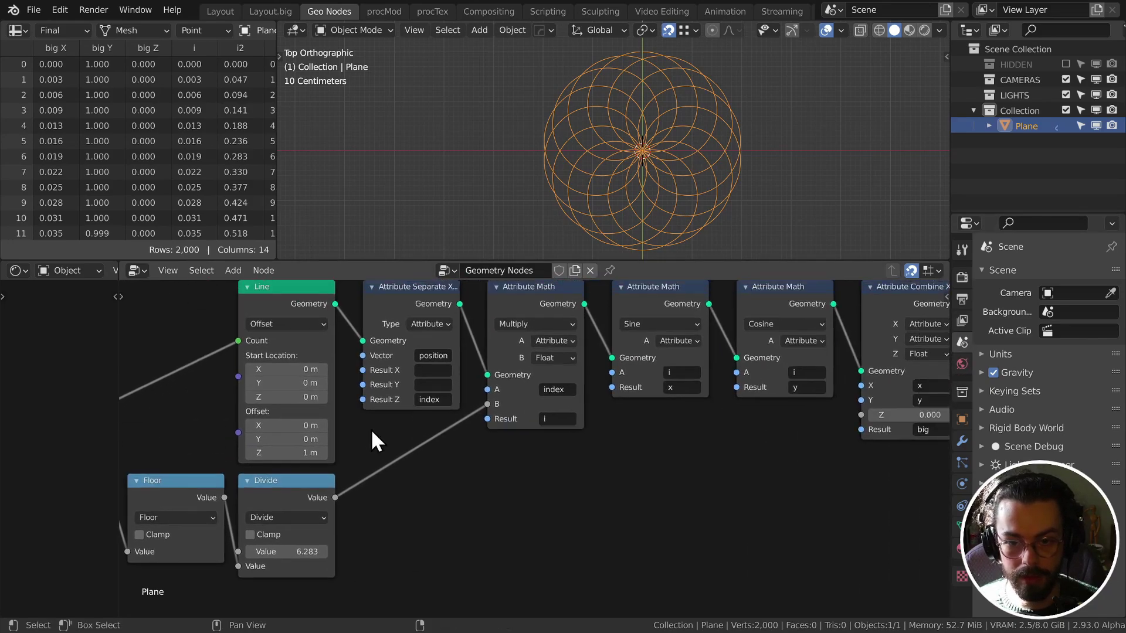
middle_drag(713, 390, 410, 382)
middle_drag(677, 389, 330, 440)
ctrl+scroll(545, 417, right, 5)
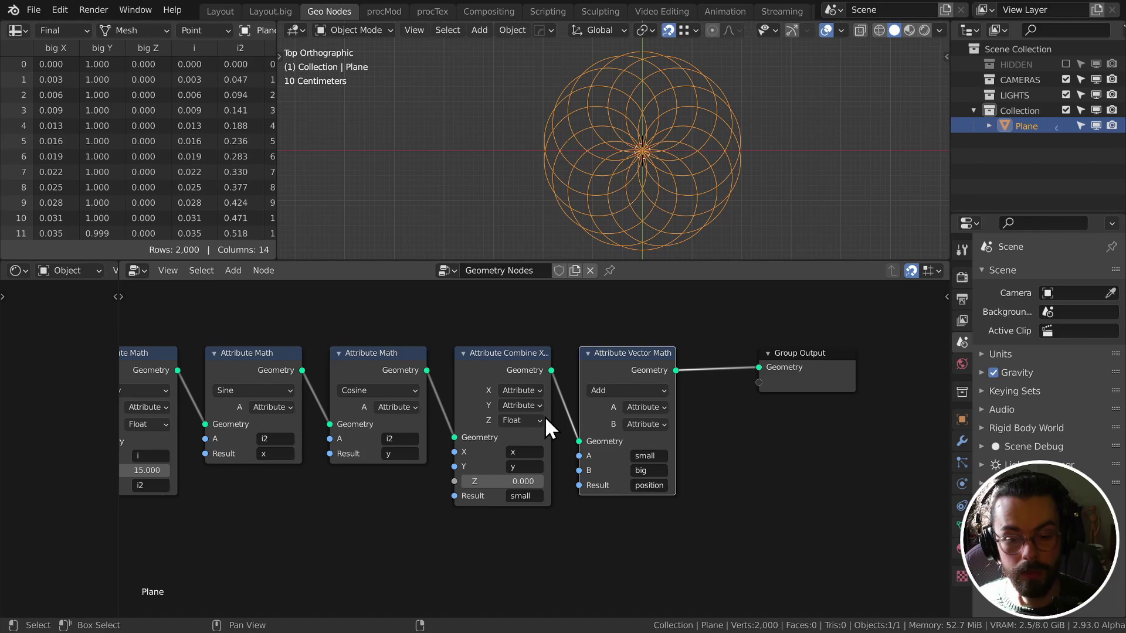
ctrl+scroll(707, 394, right, 2)
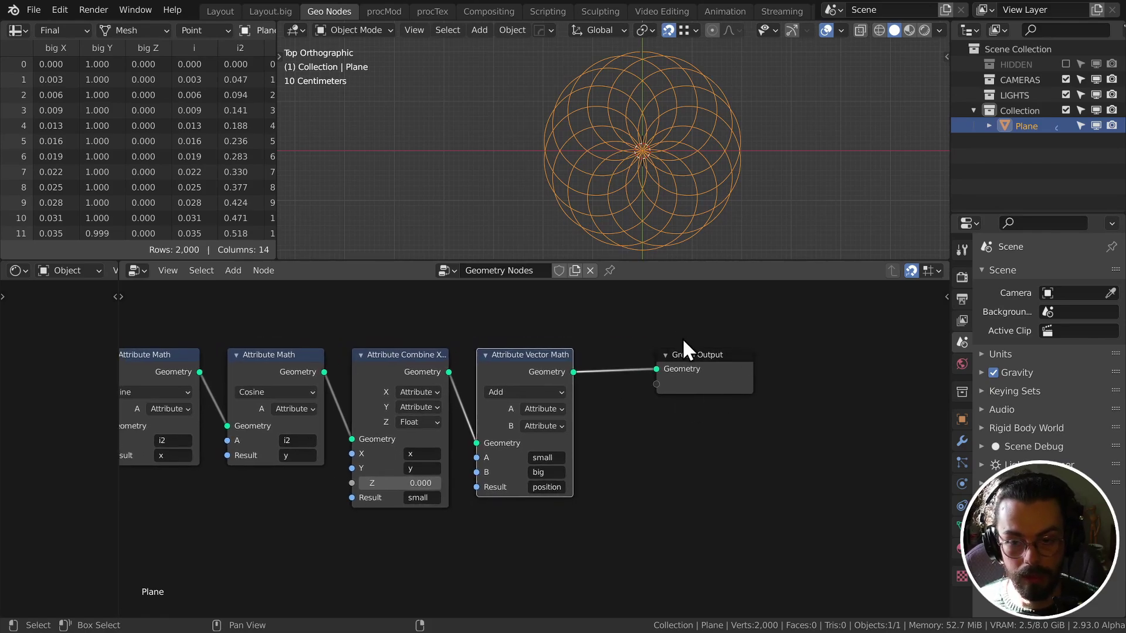
drag(684, 355, 850, 368)
ctrl+scroll(651, 398, right, 1)
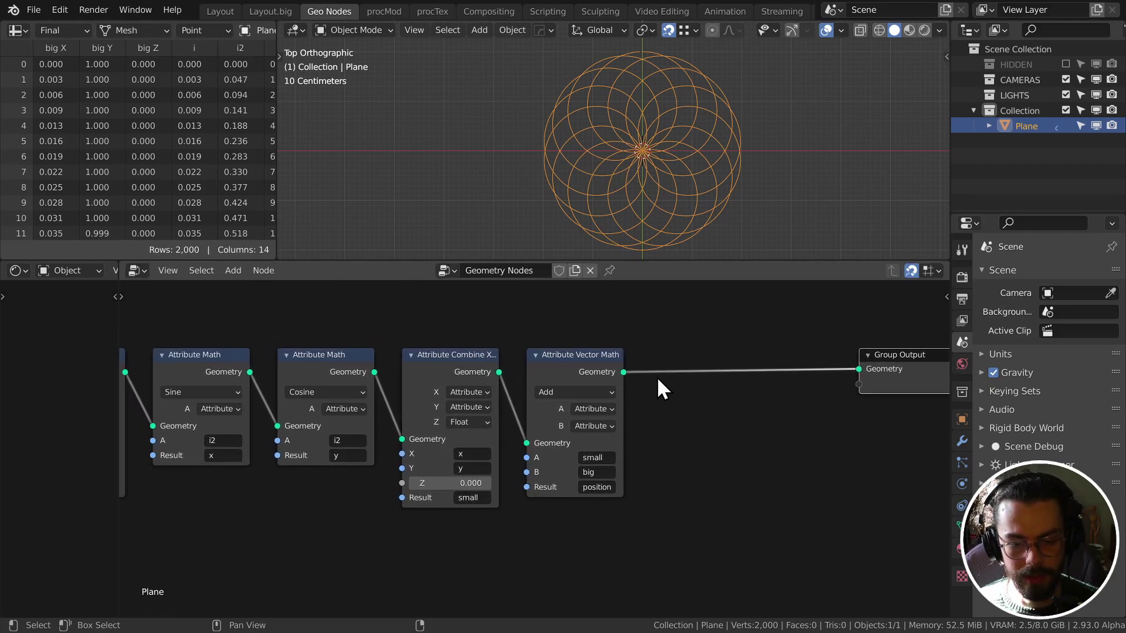
drag(572, 358, 766, 357)
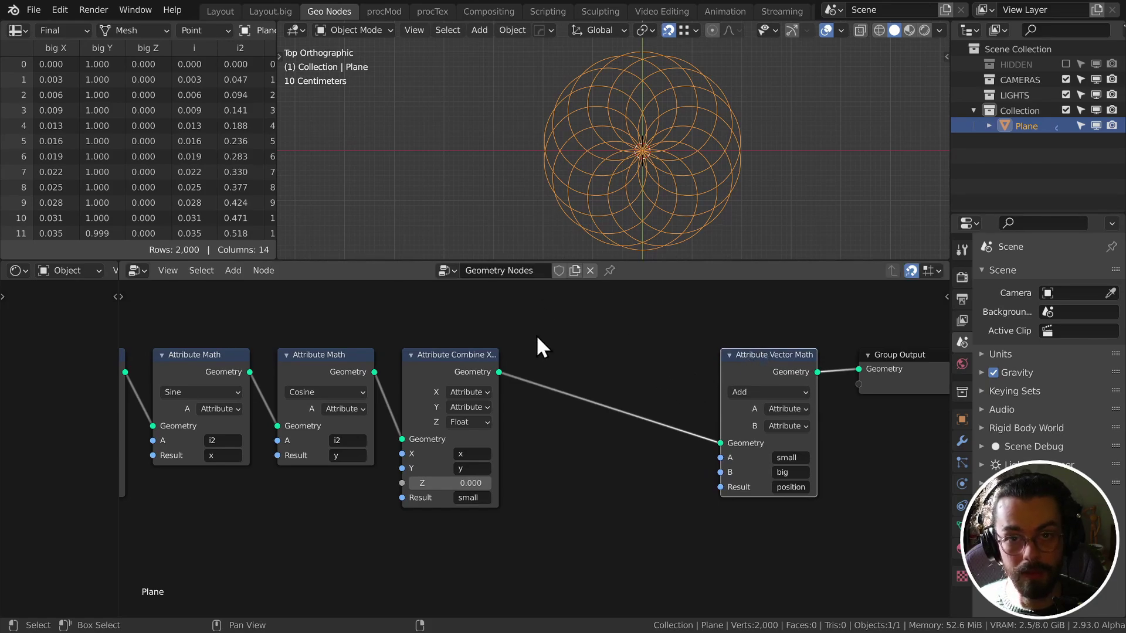
Step: Duplicate the Attribute Vector Math node and insert the copy between the second Attribute Combine XYZ and Add nodes
ctrl+scroll(563, 349, left, 1)
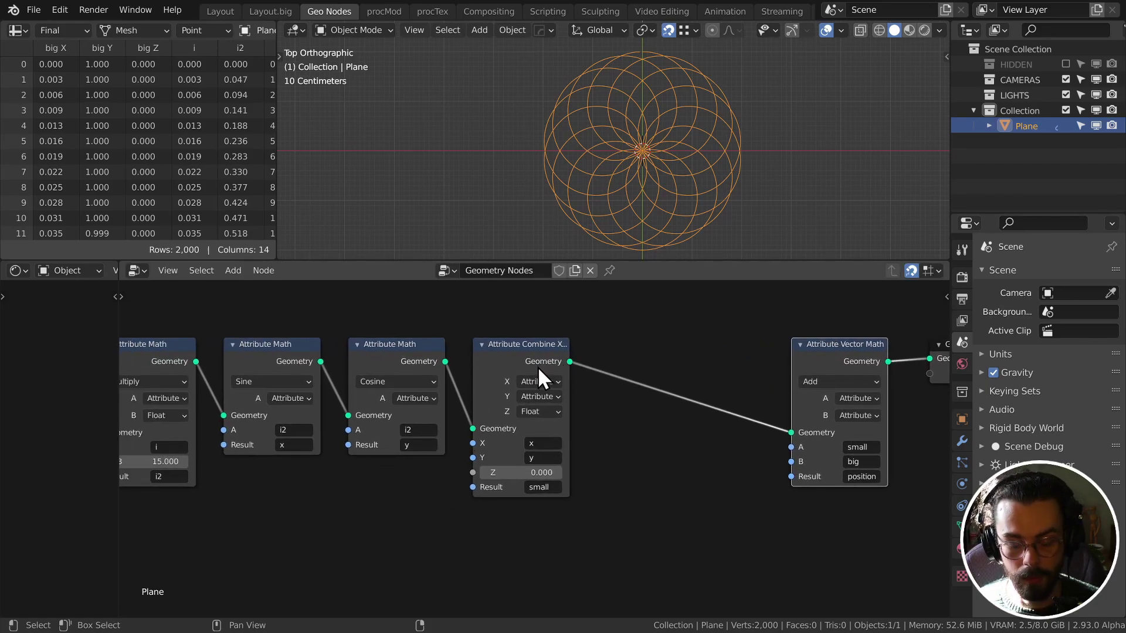
key(shift+d)
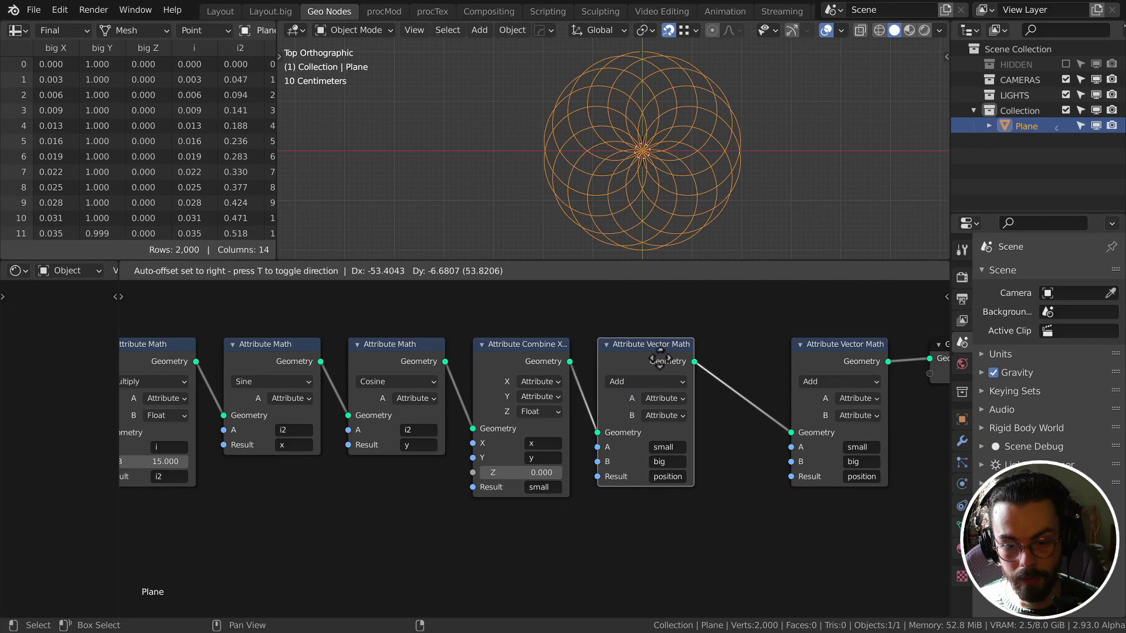
click(679, 380)
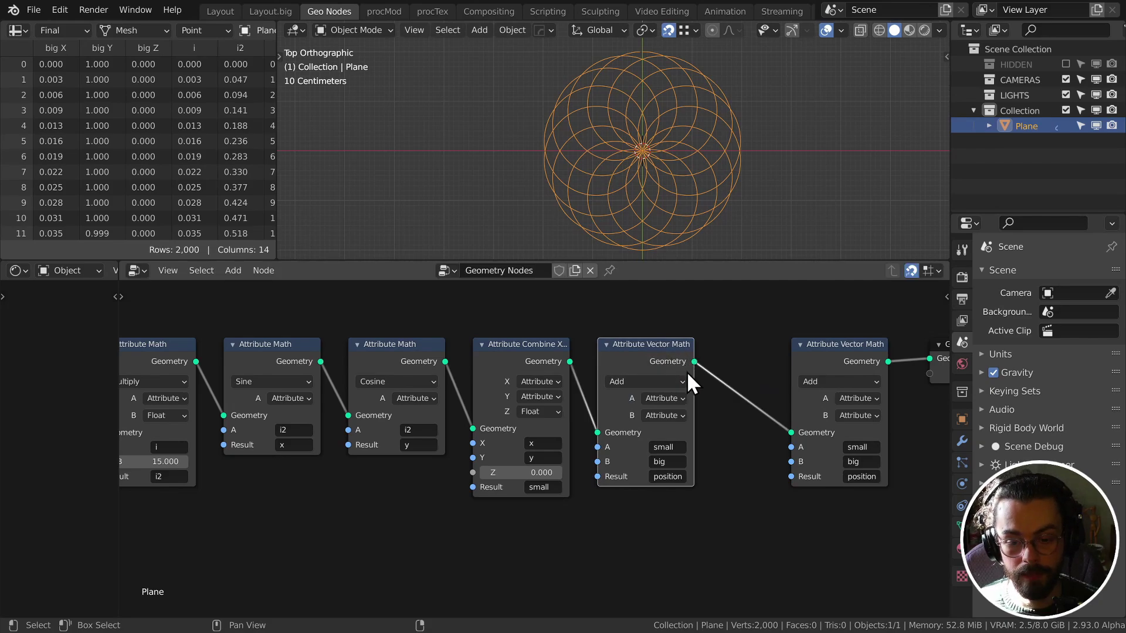
Step: Change the duplicated Vector Math node to Scale, with small as its result attribute and a factor of 0.280
click(677, 381)
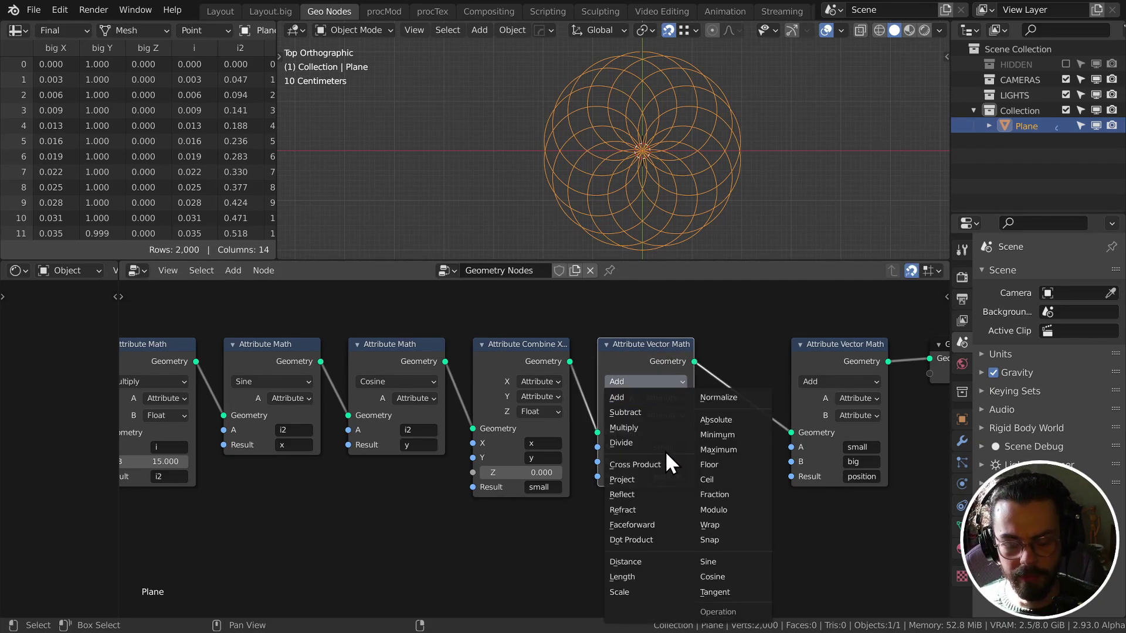
click(647, 583)
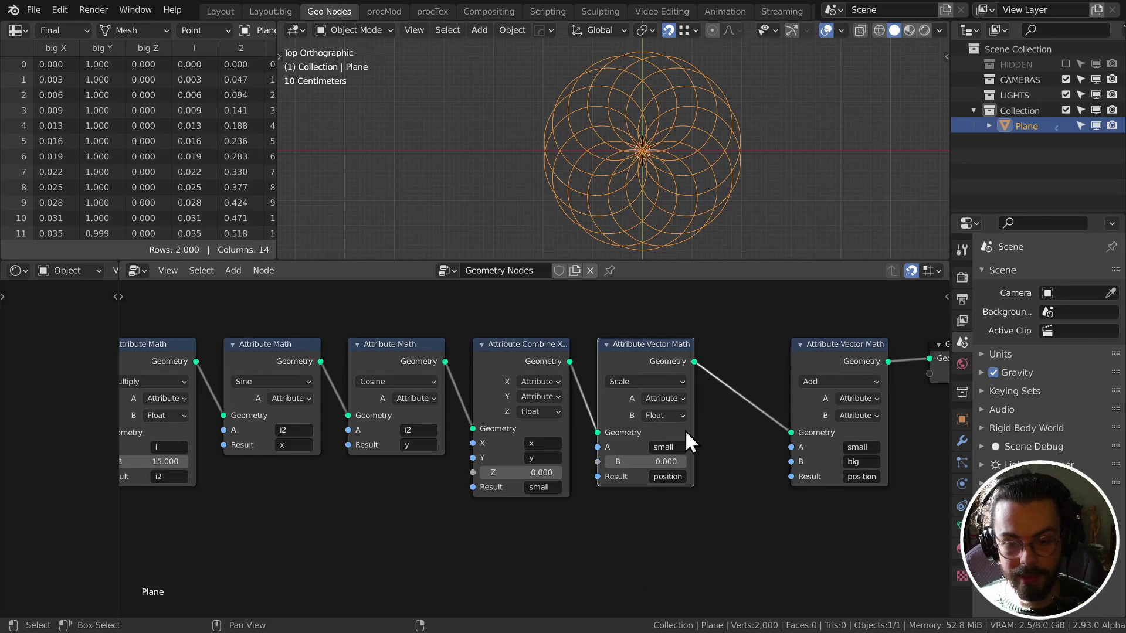
click(668, 476)
click(670, 399)
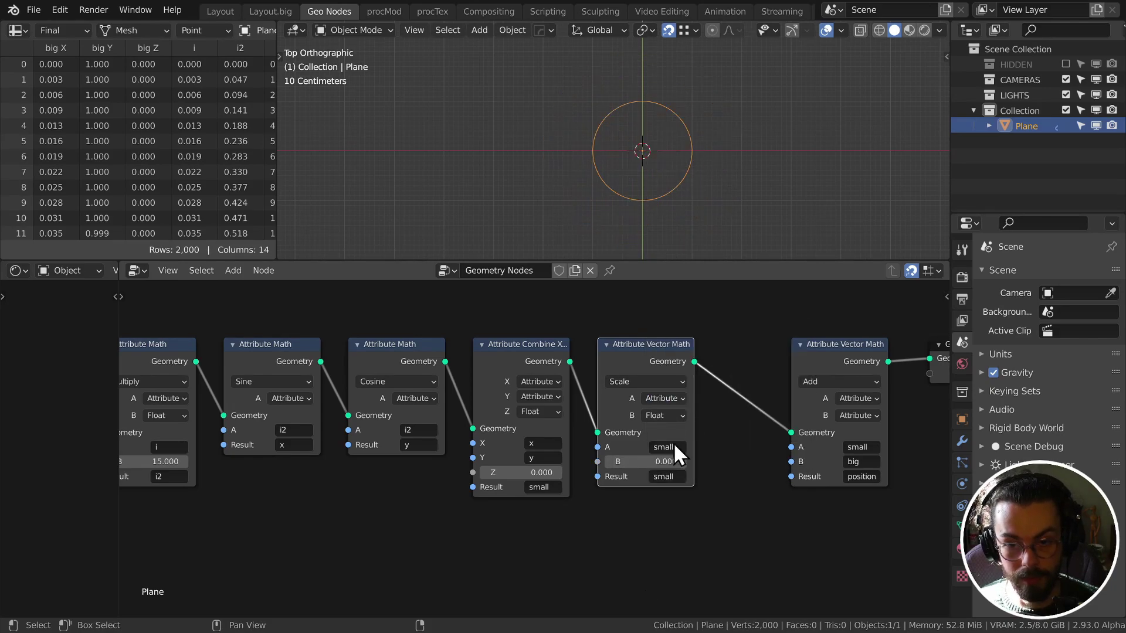
drag(644, 461, 667, 477)
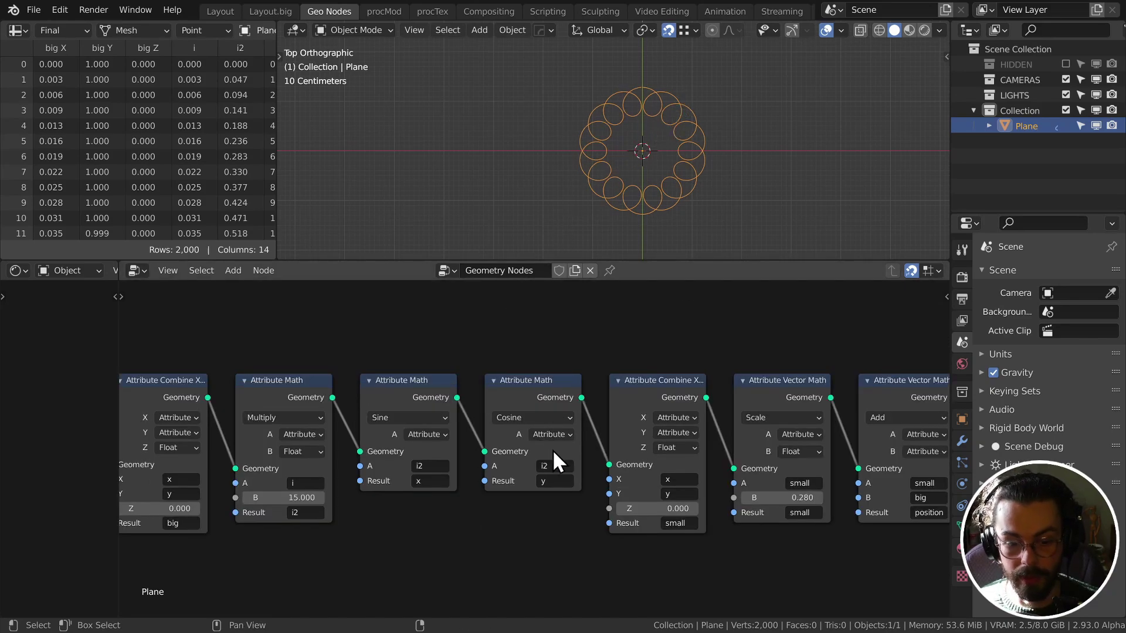
Step: Set input B of the second circle's Multiply node to 50
middle_drag(315, 425, 354, 402)
click(324, 474)
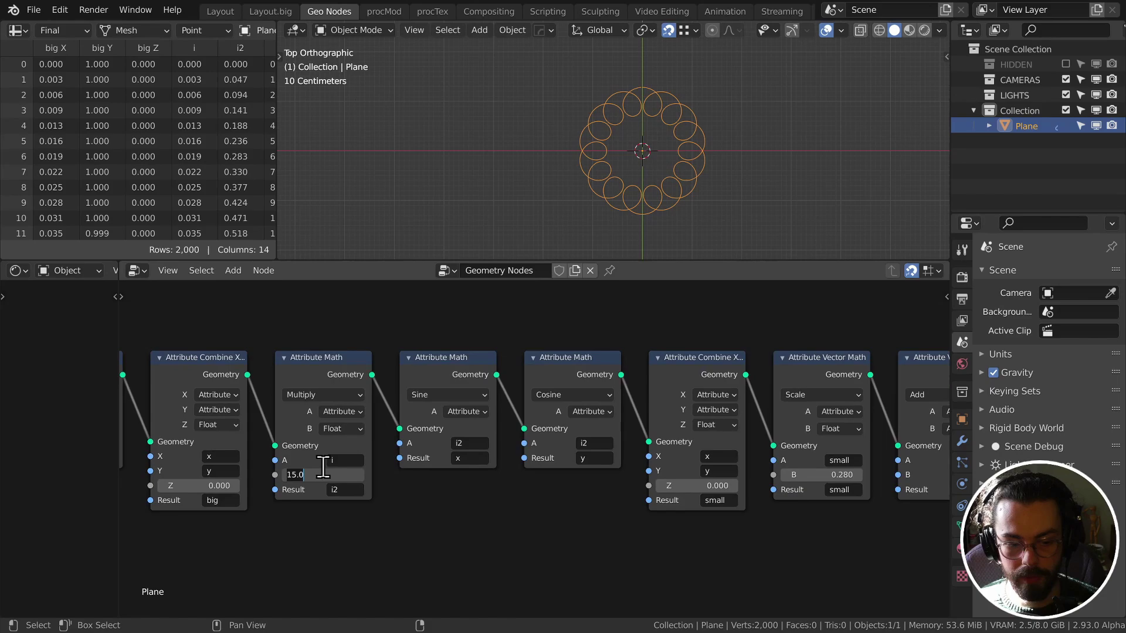
text(50)
key(Return)
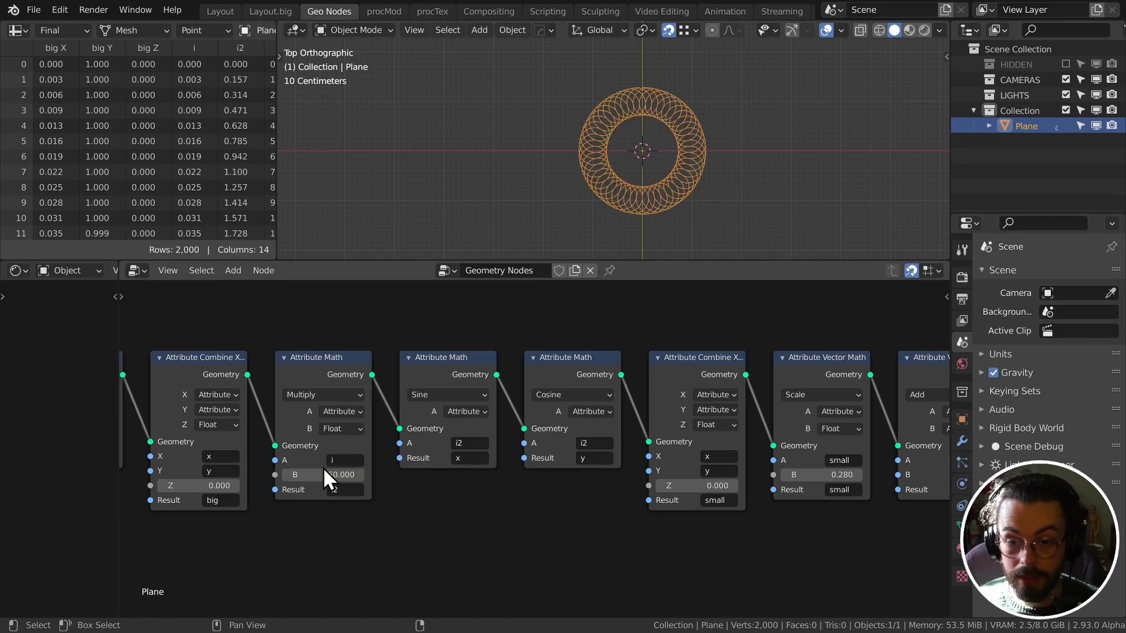
Step: Try smaller and larger factors on the Scale node, from 0.070 up to 0.290
middle_drag(323, 466, 239, 435)
drag(733, 437, 709, 443)
middle_drag(709, 444, 701, 454)
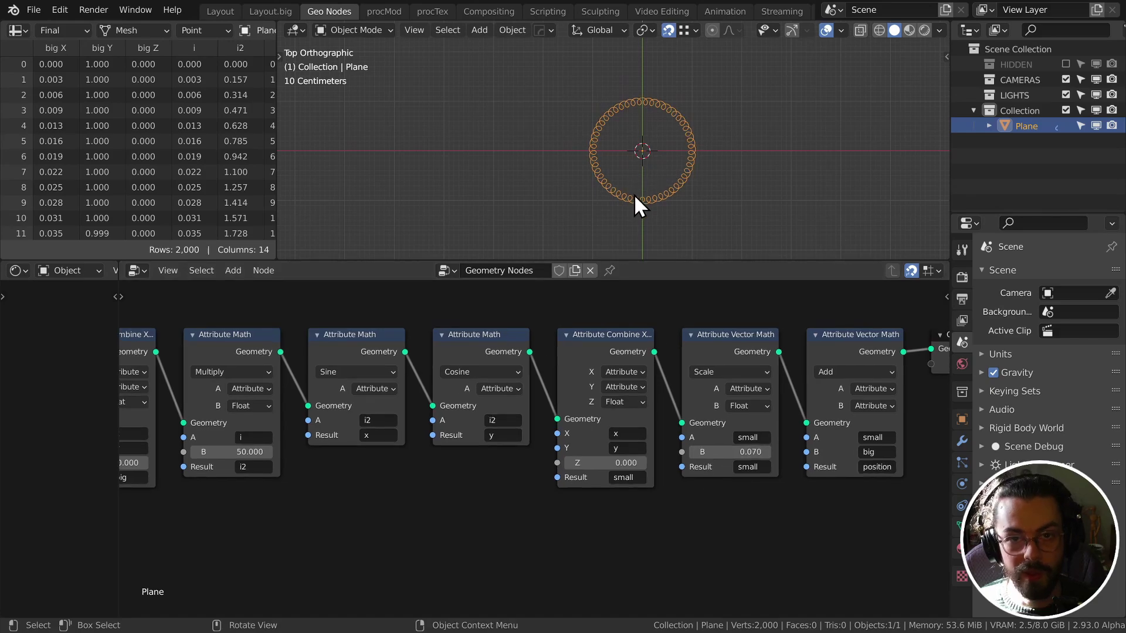
mouse_move(729, 451)
mouse_down()
mouse_move(809, 451)
mouse_move(745, 452)
mouse_up()
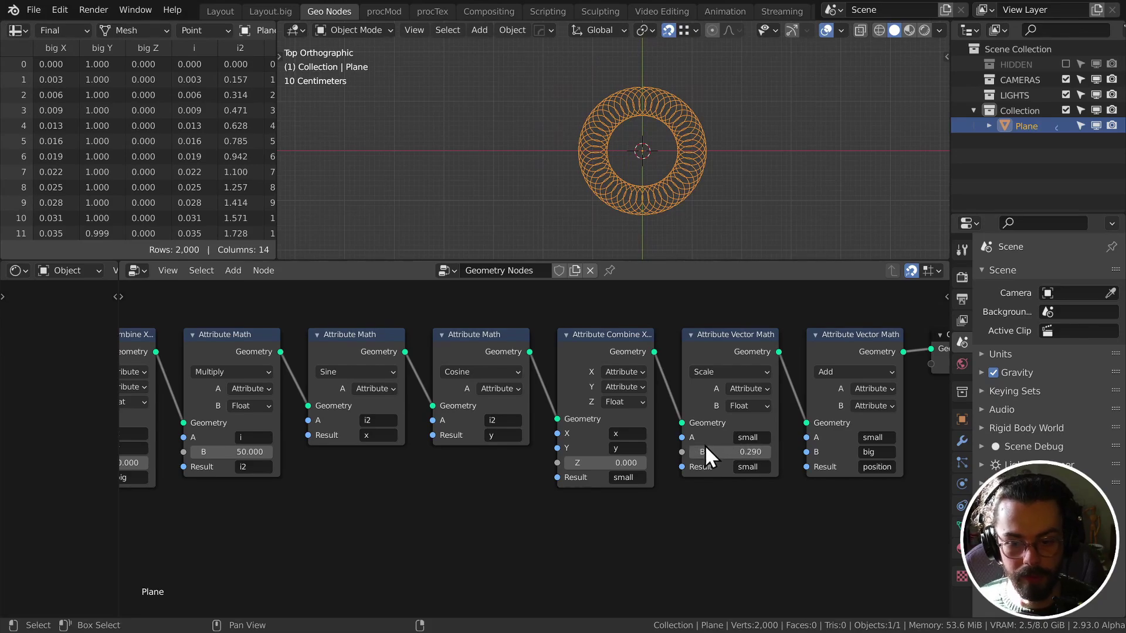
Step: Set input B of the second circle's Multiply node to 4.000
scroll(551, 457, down, 2)
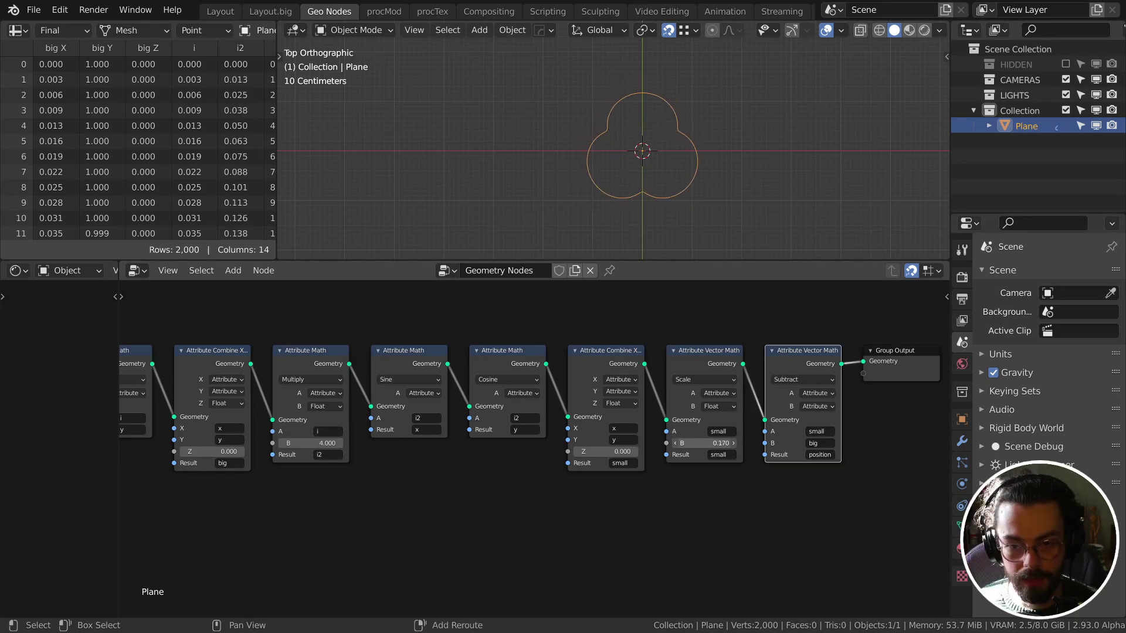
drag(325, 442, 311, 402)
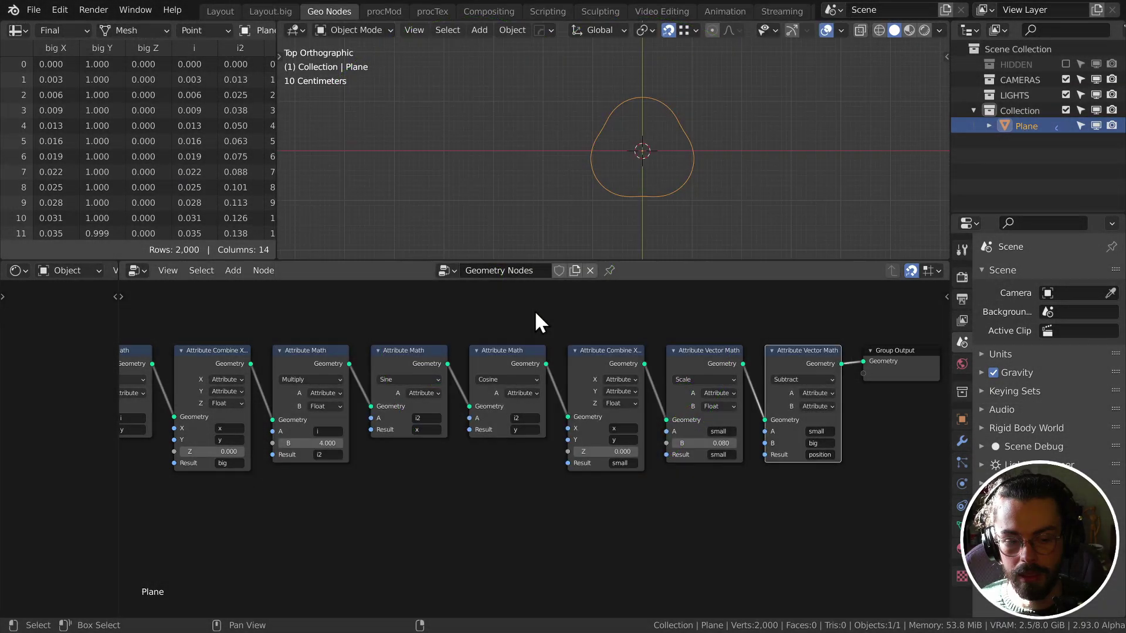
Step: Add a Value node of 3.000 below the node chain and frame it with the label SIDES
scroll(410, 459, up, 3)
key(shift+a)
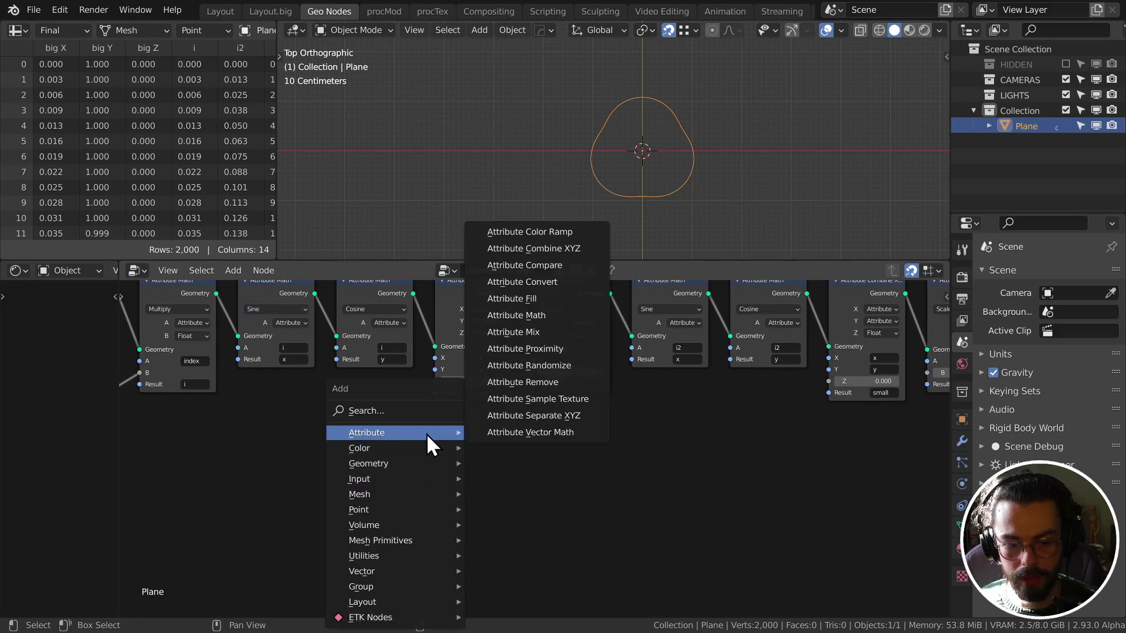
mouse_move(405, 479)
click(503, 564)
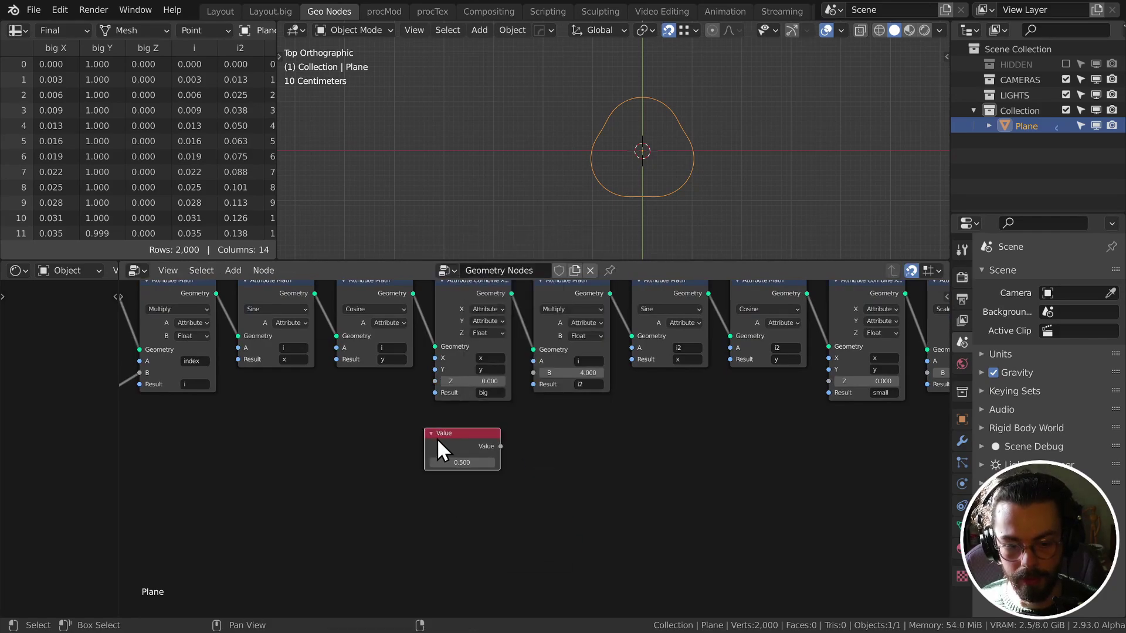
click(437, 438)
key(F2)
text(SIDES)
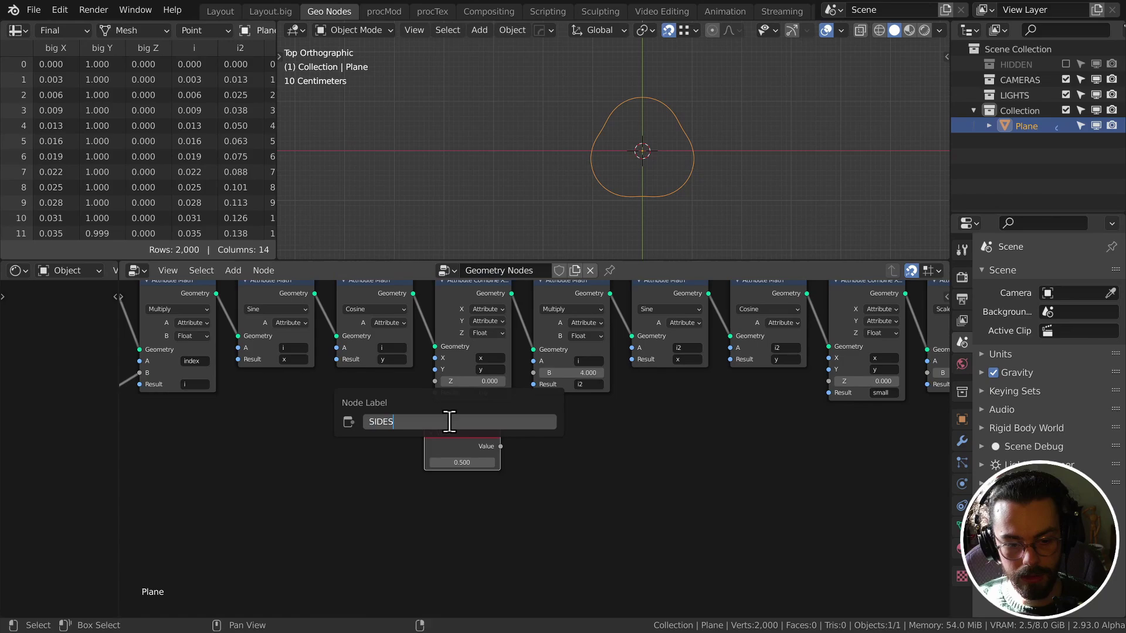
key(Return)
drag(450, 434, 334, 489)
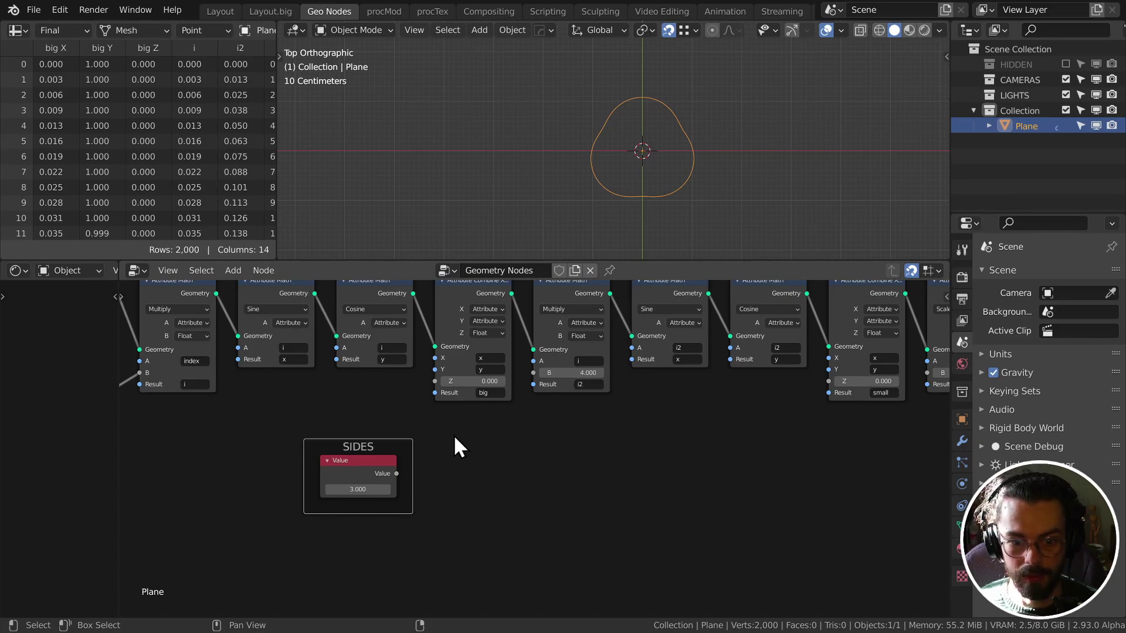
Step: Add a Math node that adds 1 to the SIDES value and connect it to input B of the second circle's Multiply node
middle_drag(455, 438, 427, 435)
key(shift+a)
mouse_move(431, 528)
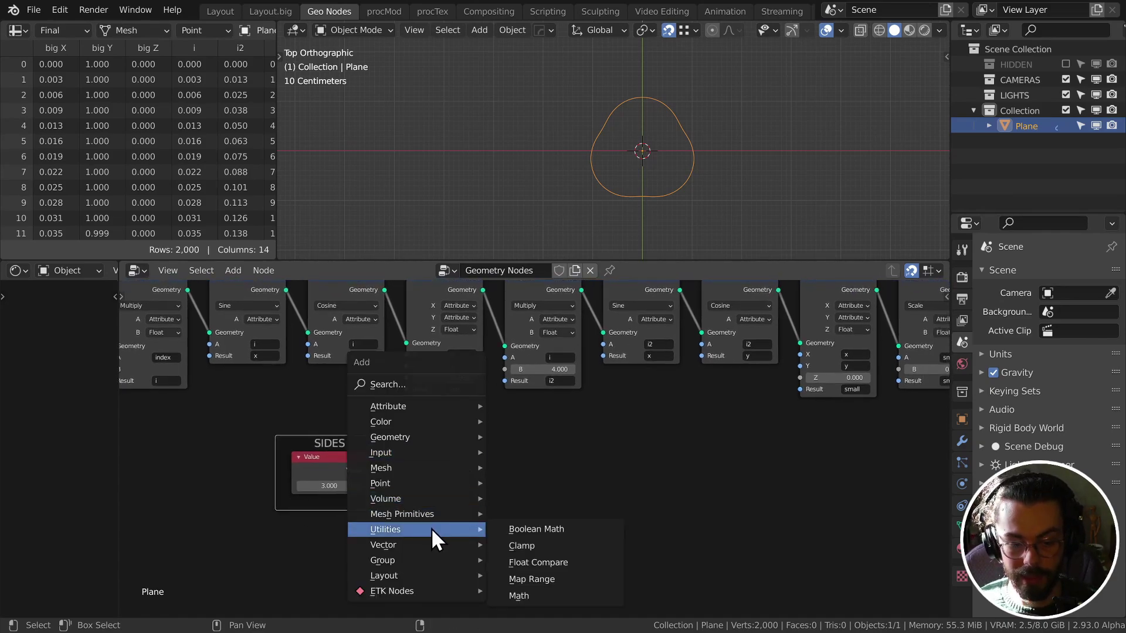
click(519, 596)
click(498, 454)
drag(368, 470, 459, 473)
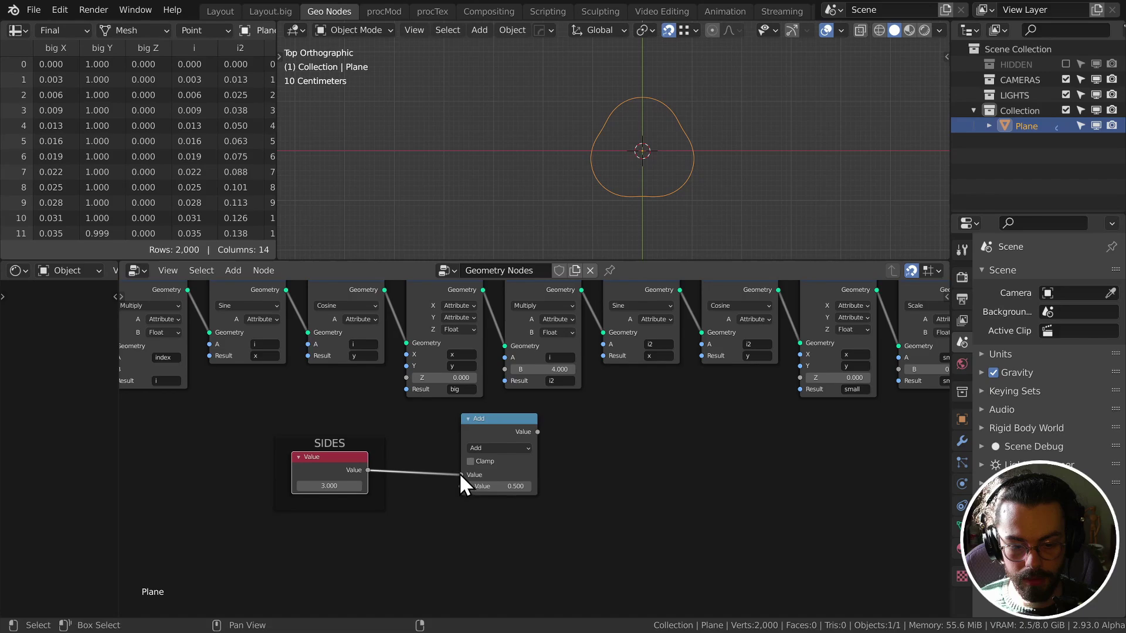
click(474, 486)
text(1)
key(Return)
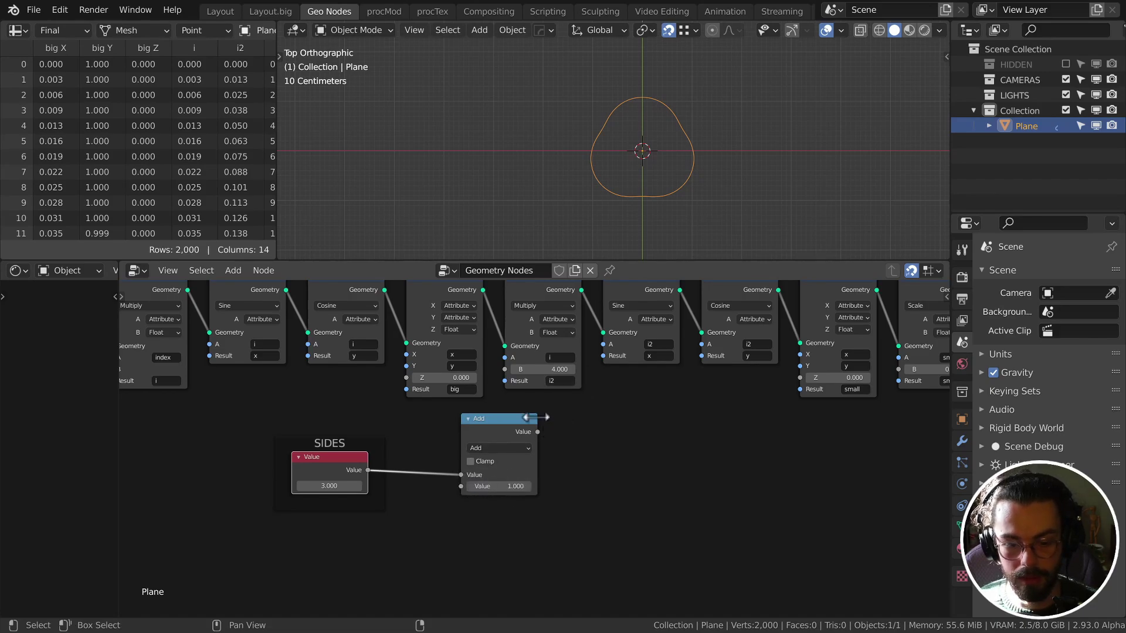
drag(537, 431, 505, 369)
drag(496, 423, 448, 422)
Step: Try a SIDES value of 5, and set it back to 3
drag(325, 485, 329, 486)
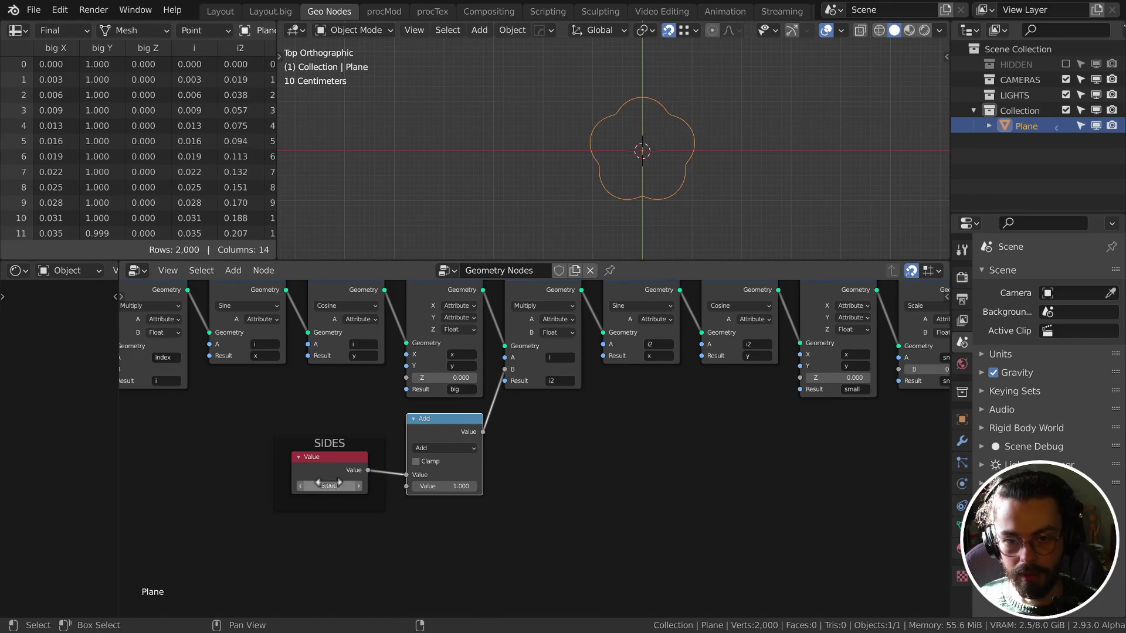
click(326, 486)
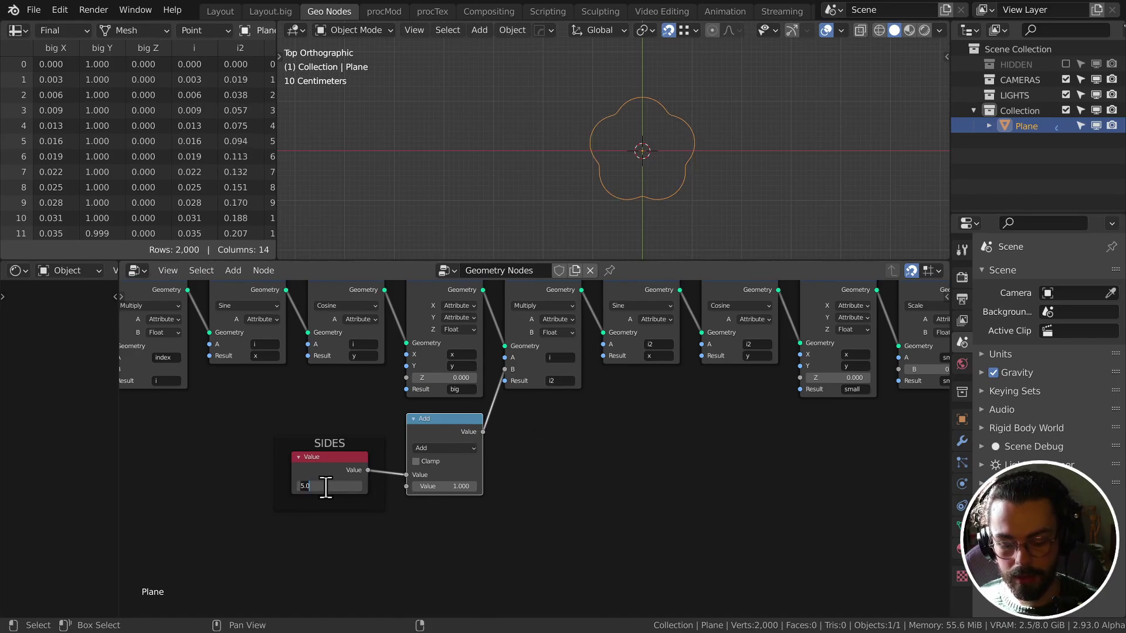
text(3)
key(Return)
Step: Try a factor of -0.330 on the small circle's Scale node, and set it to 0.5
middle_drag(850, 407, 657, 453)
drag(740, 416, 726, 447)
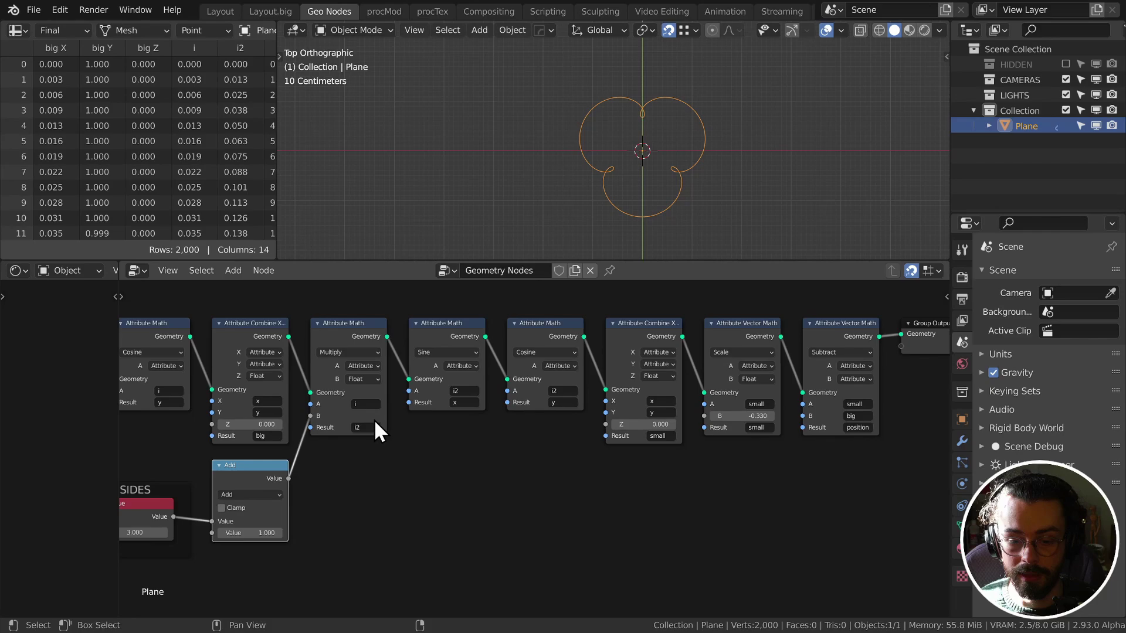
click(742, 416)
text(0.5)
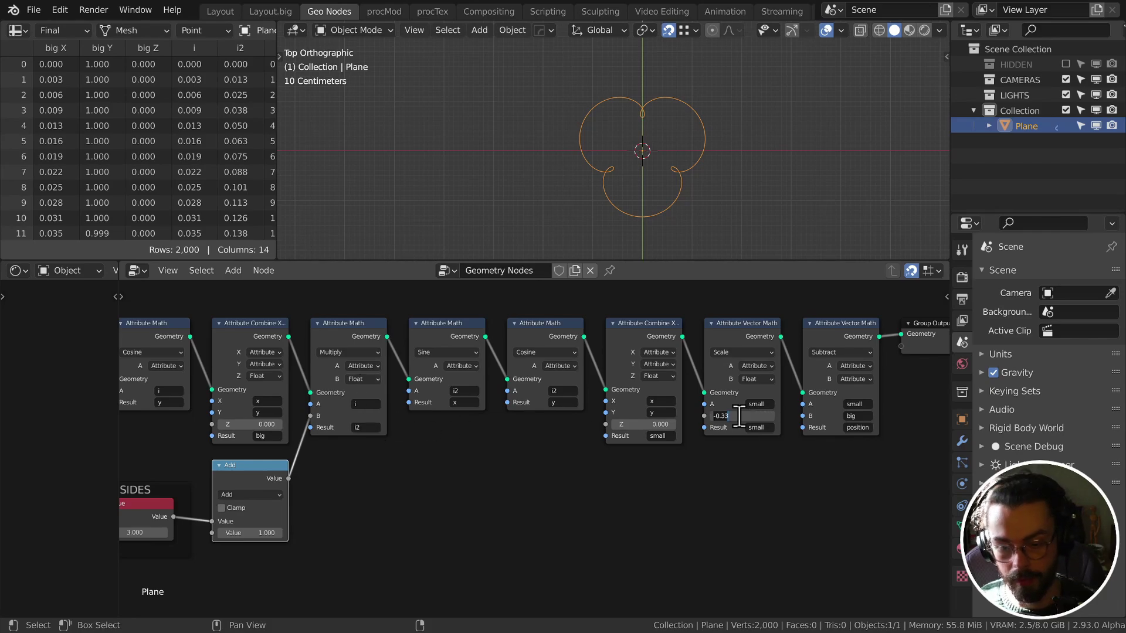
key(Return)
Step: Change the Math node fed by SIDES to Multiply Add, with multiplier -1 and addend 1
middle_drag(285, 504, 404, 480)
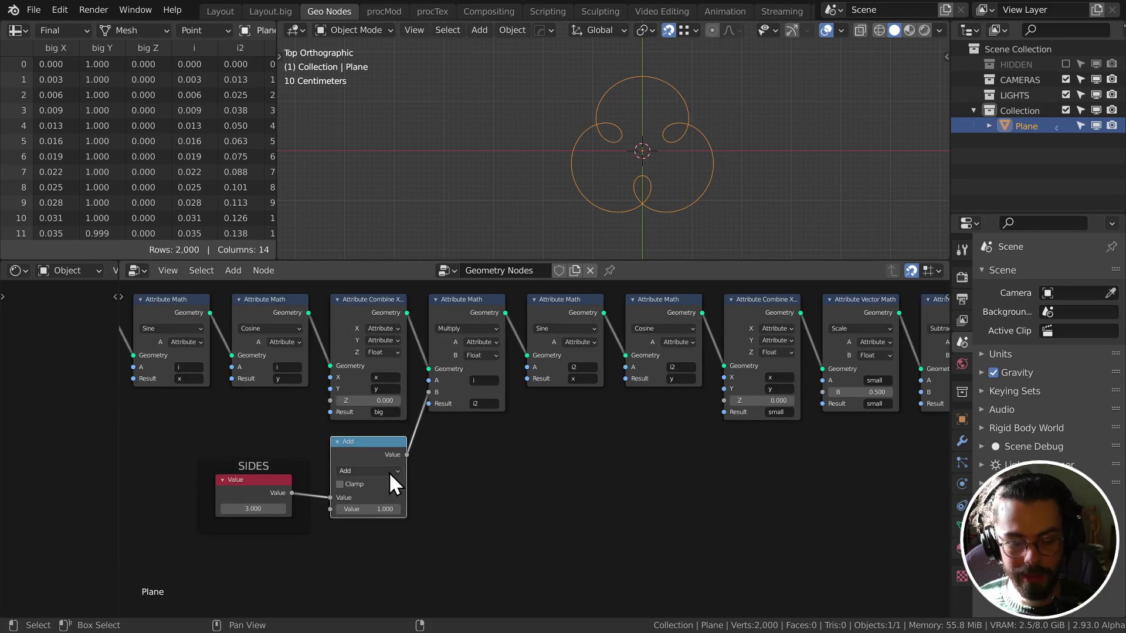
click(390, 472)
click(378, 381)
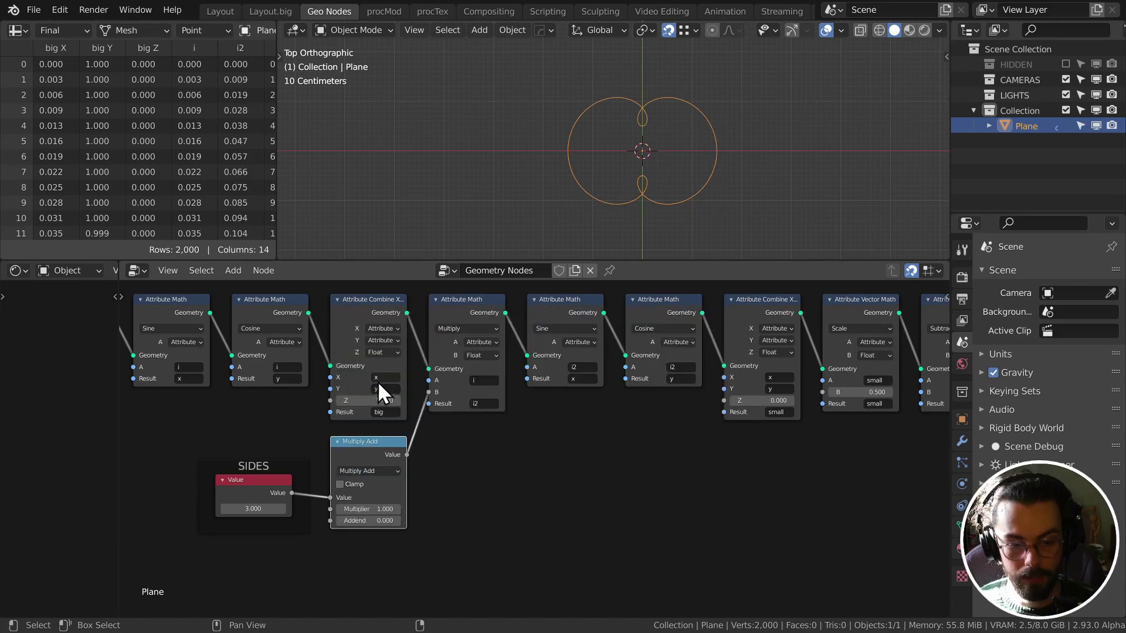
click(358, 508)
text(-1)
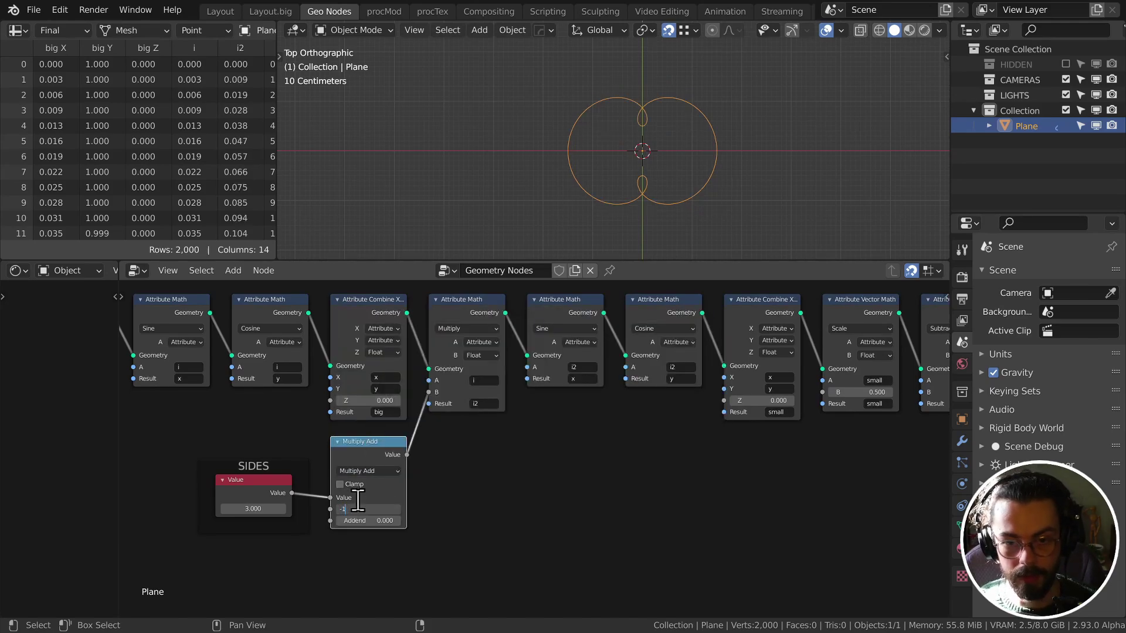
key(Tab)
text(1)
key(Return)
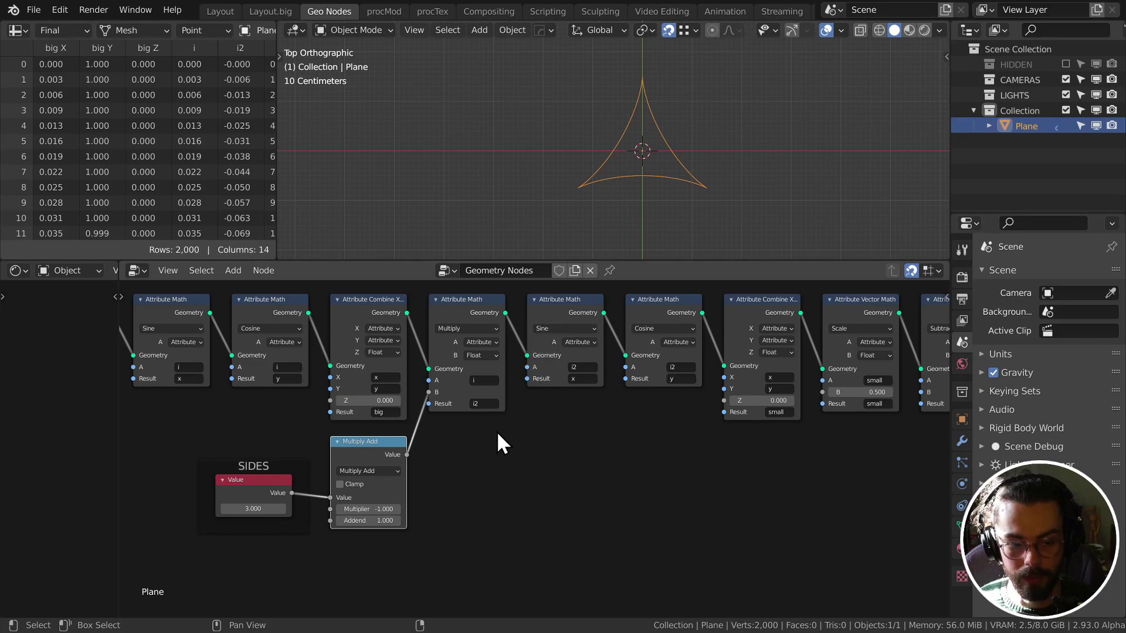
Step: Lower the small circle's Scale factor to 0.300
middle_drag(497, 433, 477, 445)
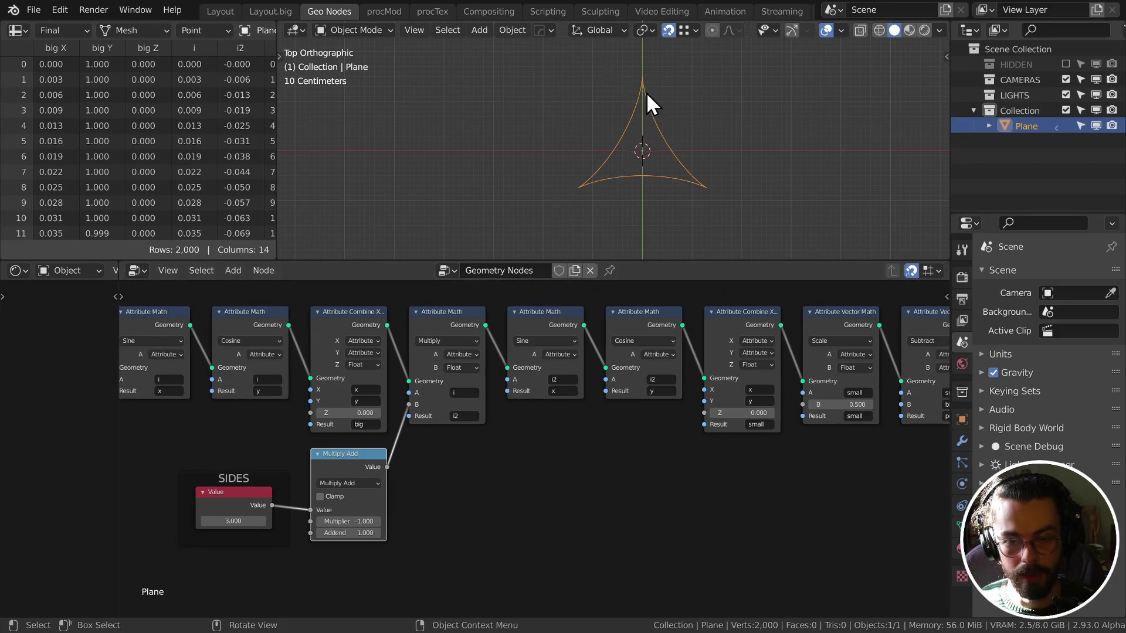
middle_drag(580, 326, 533, 332)
mouse_move(792, 410)
shift+mouse_down()
mouse_move(853, 410)
mouse_move(733, 410)
mouse_move(798, 410)
shift+mouse_up()
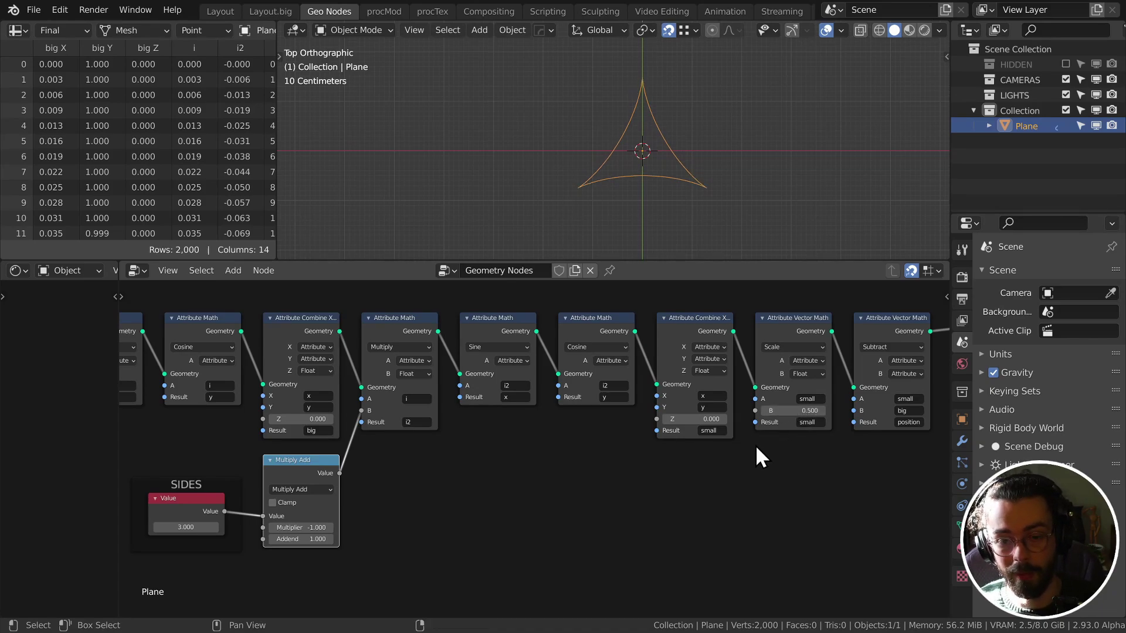
middle_drag(756, 447, 725, 456)
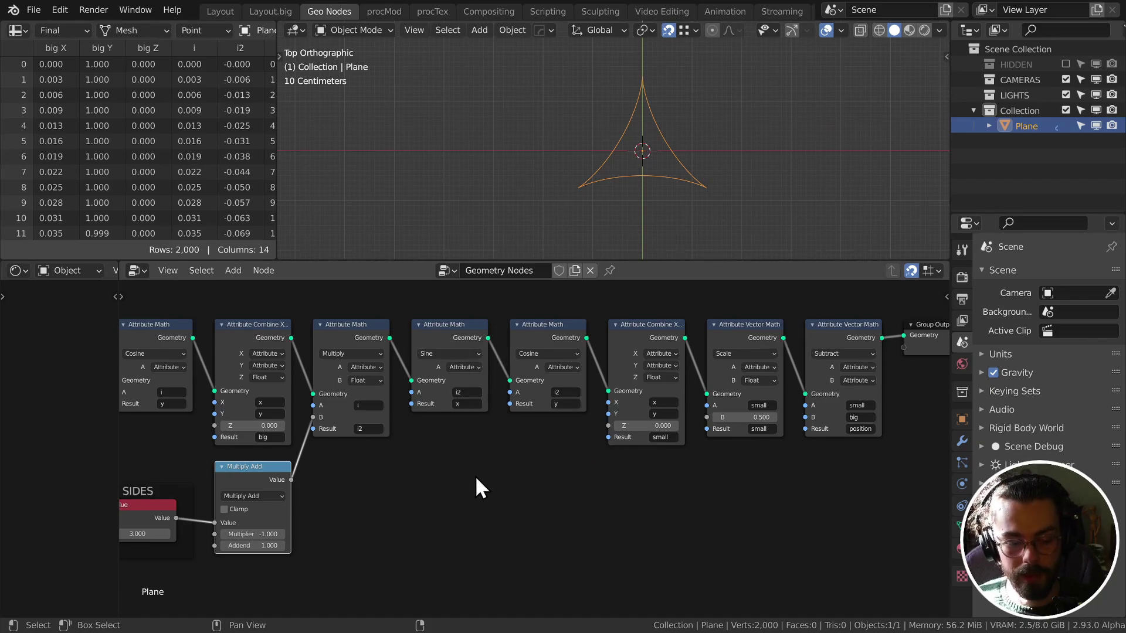
middle_drag(476, 478, 535, 461)
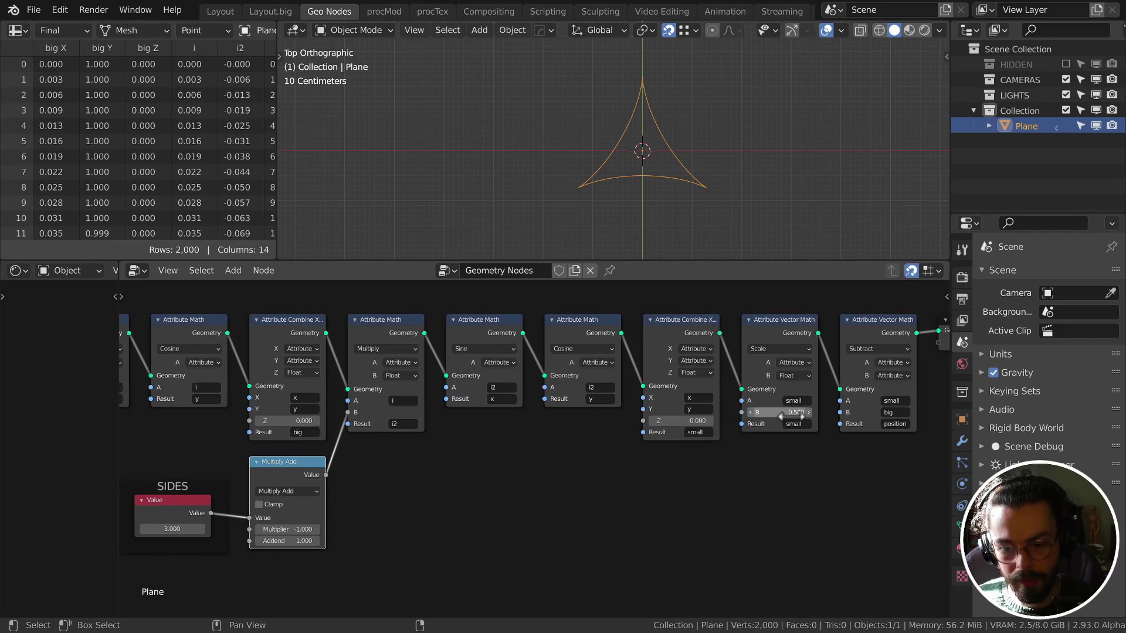
shift+drag(767, 413, 720, 440)
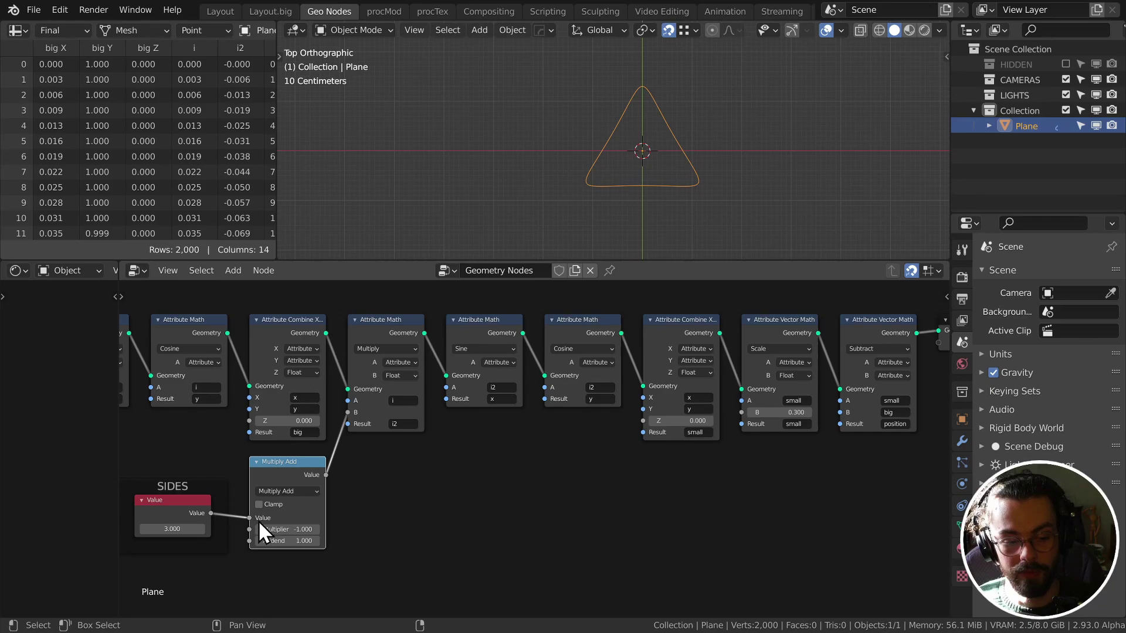
Step: Try a SIDES value of 11 with the small circle's Scale factor reduced to 0.030
drag(184, 528, 252, 519)
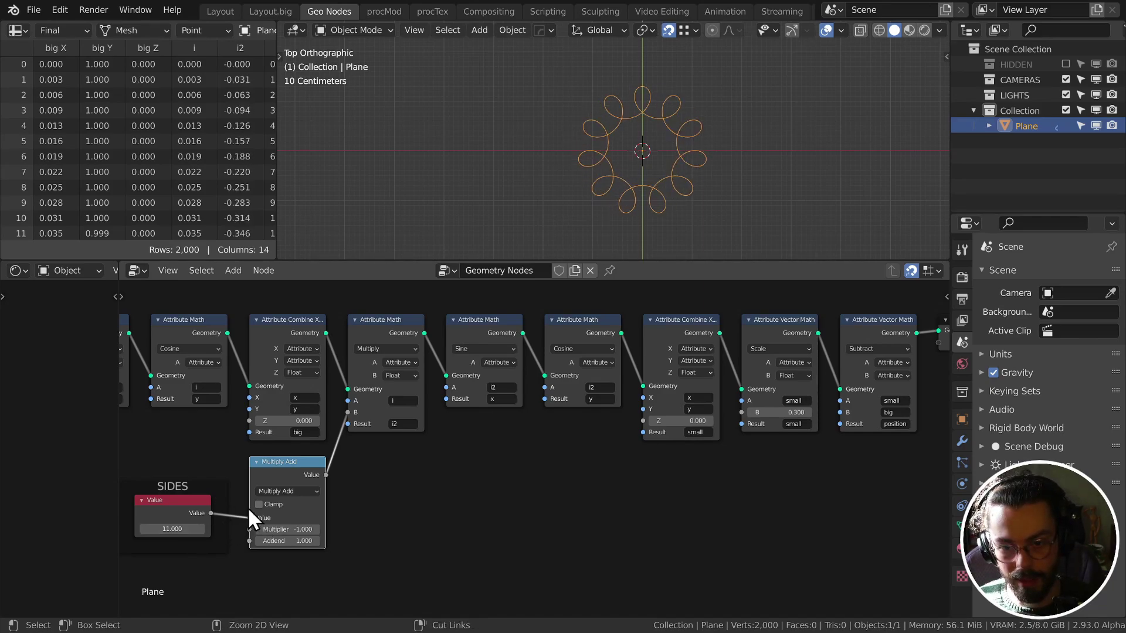
drag(780, 412, 708, 414)
middle_drag(547, 437, 563, 426)
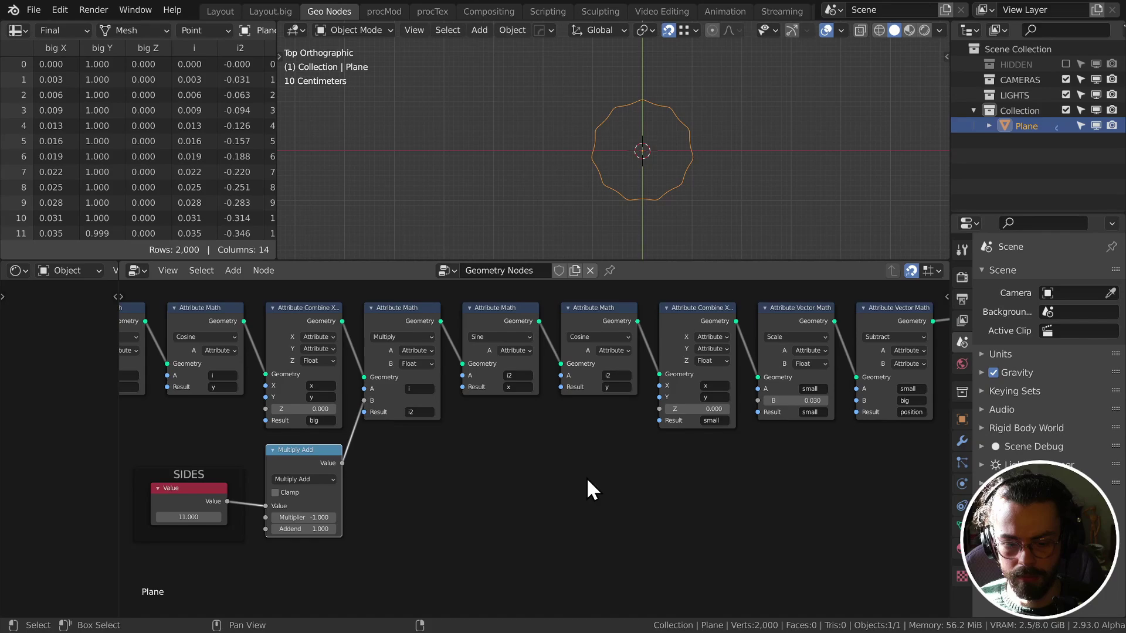
Step: Try a SIDES value of 2 with the small circle's Scale factor raised to 0.98 and on to 1.000
key(q)
click(200, 517)
text(2)
key(Return)
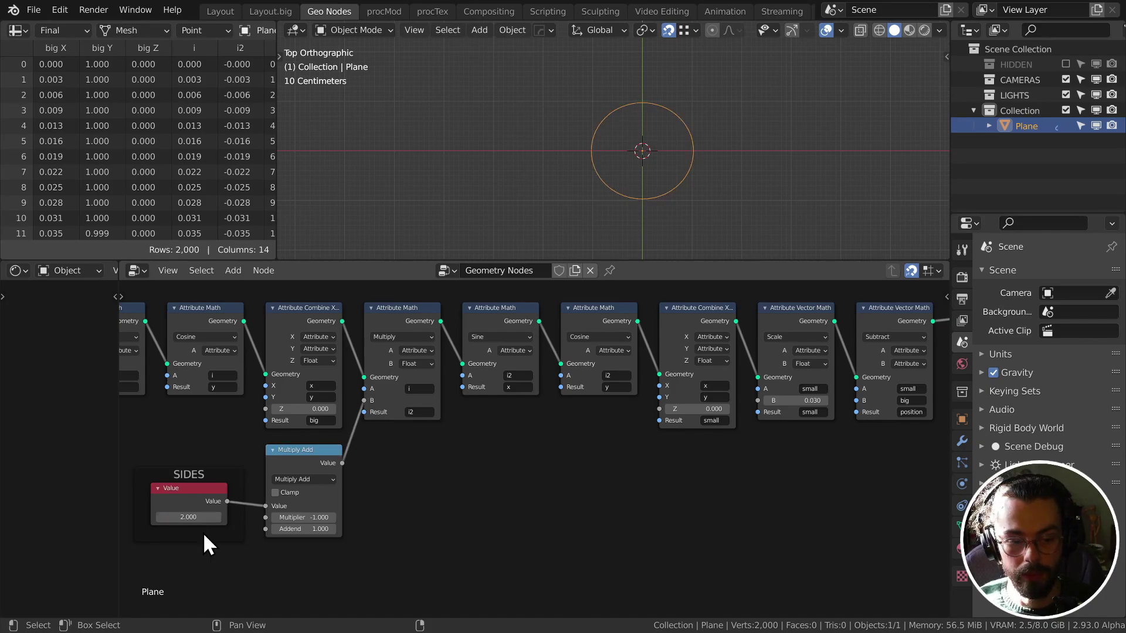
click(800, 400)
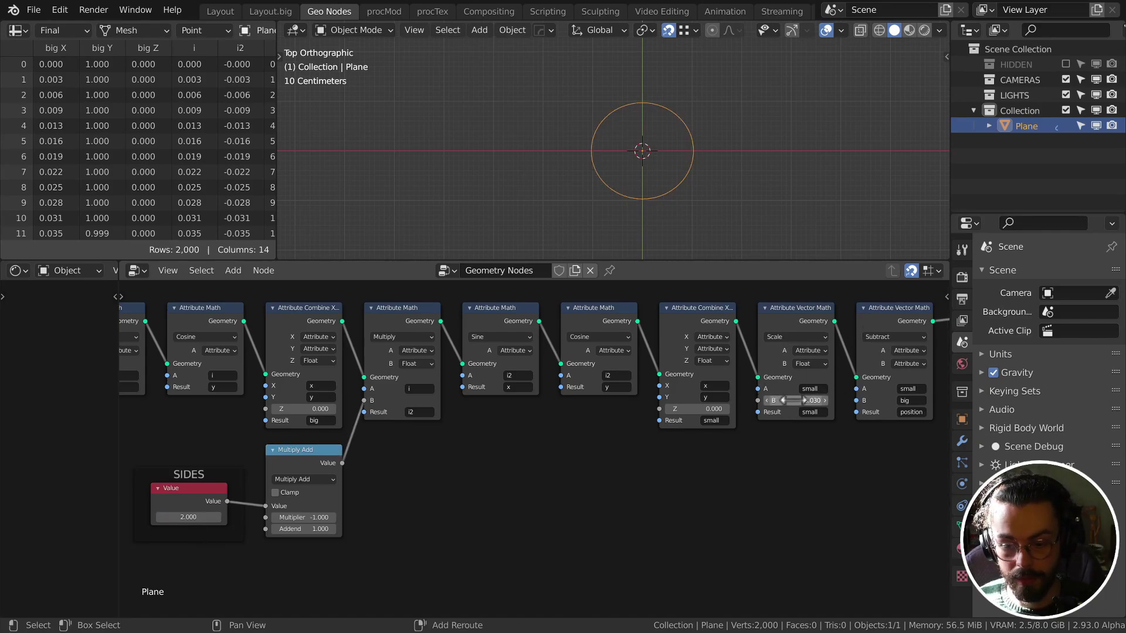
text(0.98)
key(Return)
drag(807, 401, 821, 402)
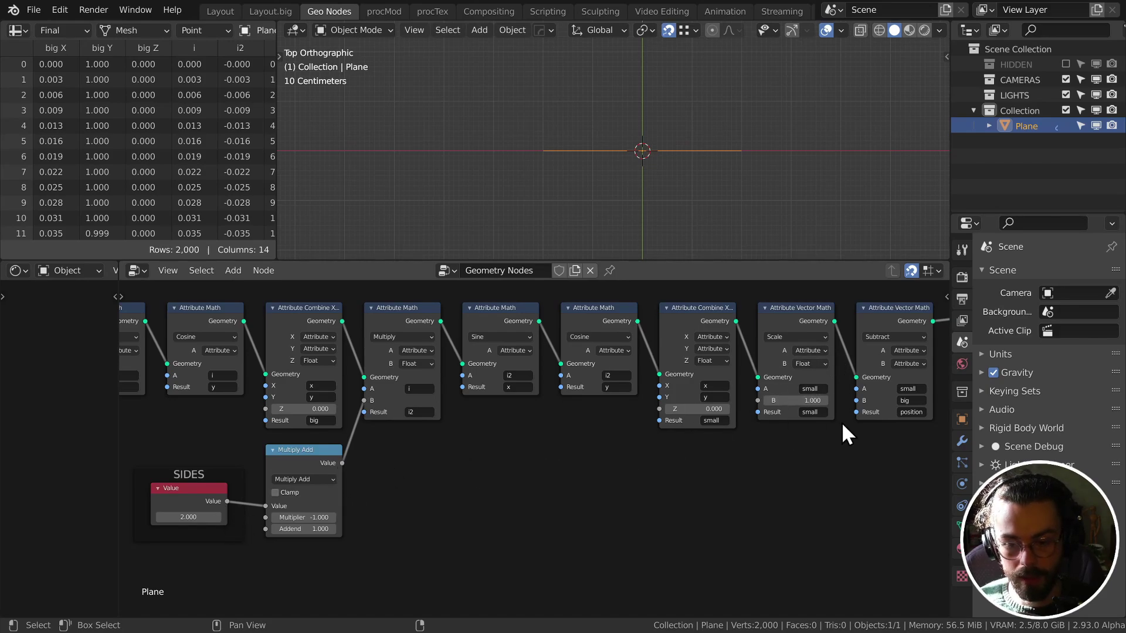
Step: Set the SIDES value to 3 and the small circle's Scale factor to 0.490
click(163, 487)
click(187, 516)
text(3)
key(Return)
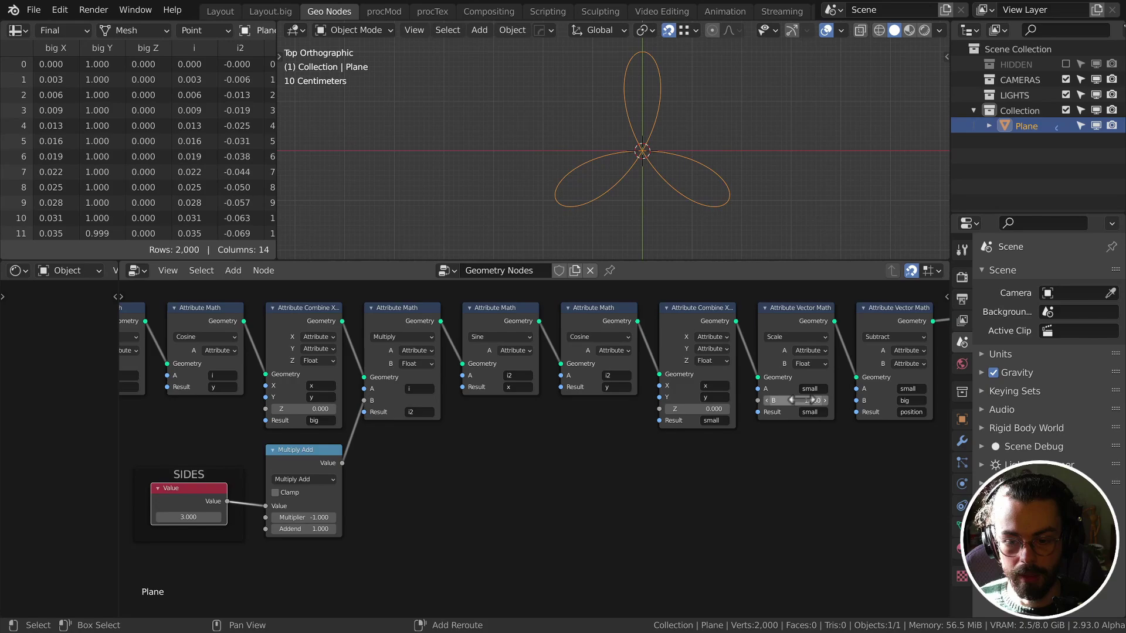
mouse_move(802, 401)
mouse_down()
mouse_move(769, 401)
mouse_move(804, 400)
mouse_up()
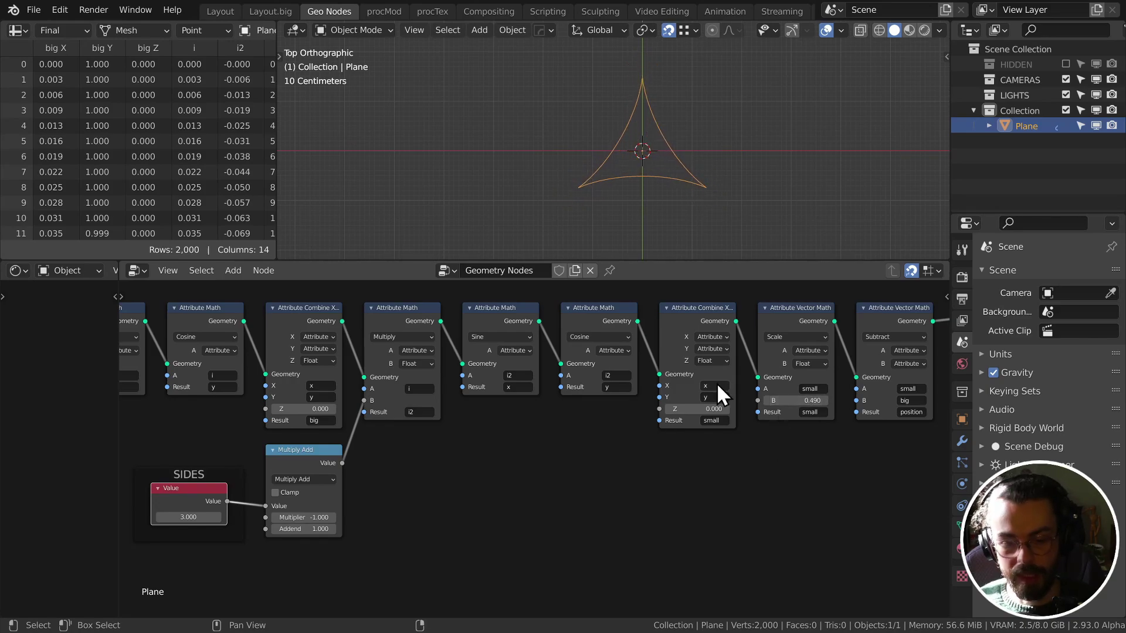
key(shift+a)
mouse_move(593, 454)
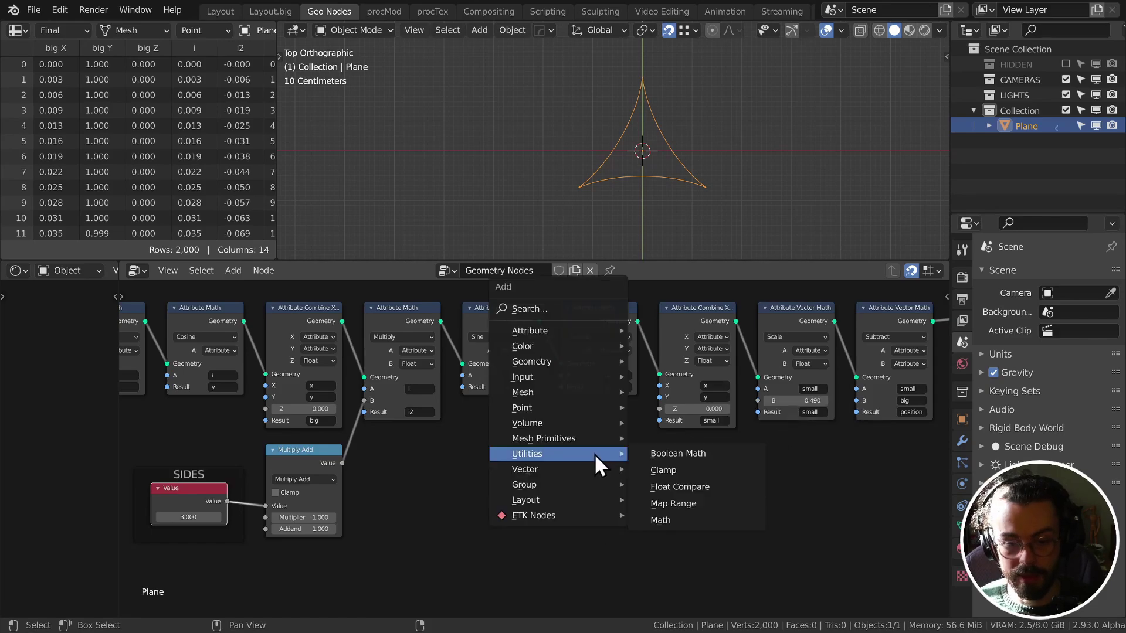
key(Escape)
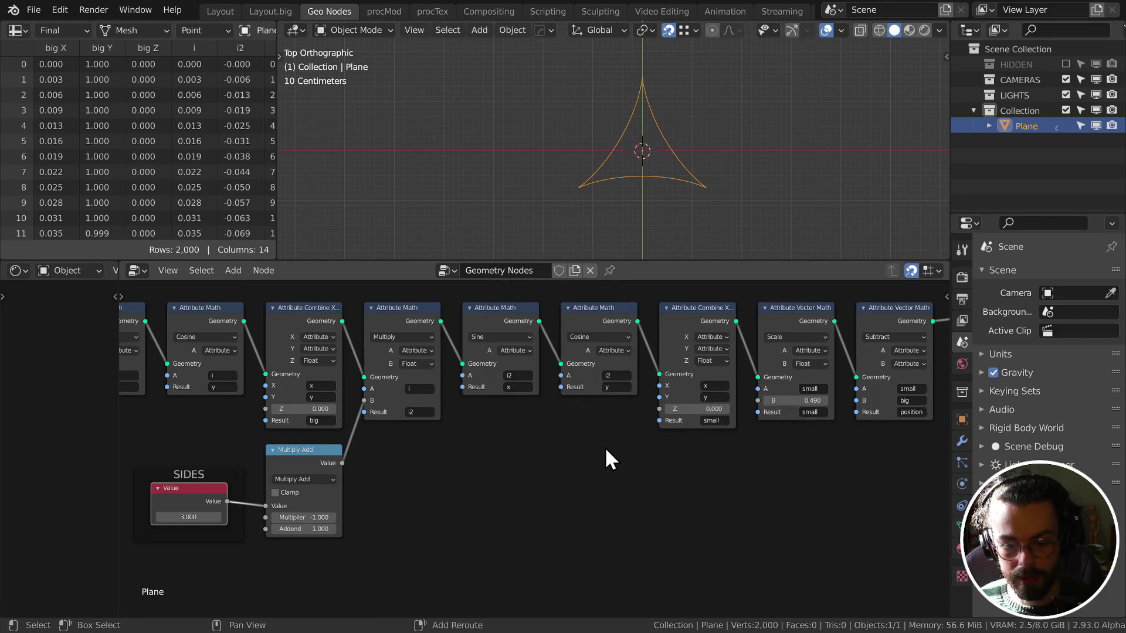
Step: Add a Math node set to Subtract below the second circle's nodes that takes 1 away from the SIDES value
key(shift+a)
click(665, 512)
click(550, 468)
drag(226, 501, 550, 527)
drag(587, 469, 522, 469)
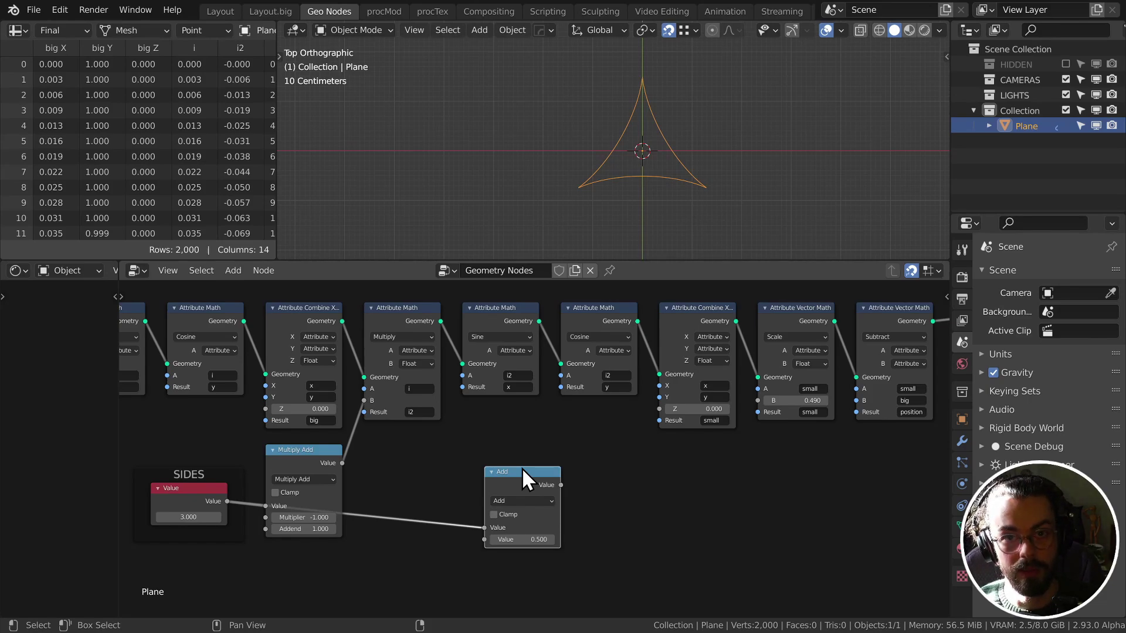
click(521, 501)
click(516, 469)
click(530, 538)
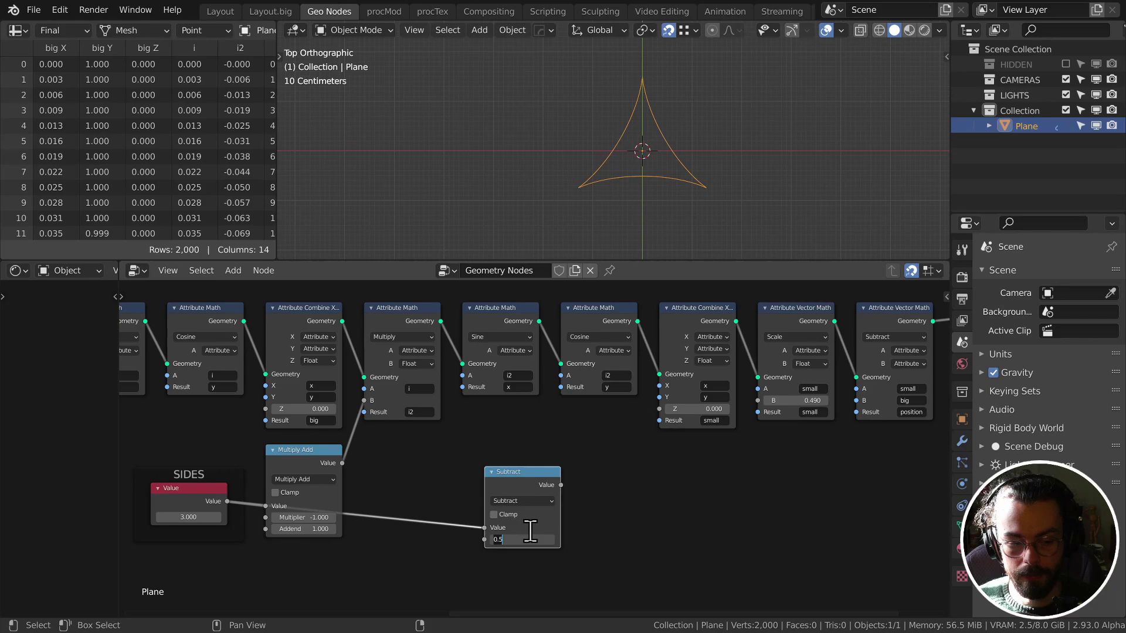
key(Return)
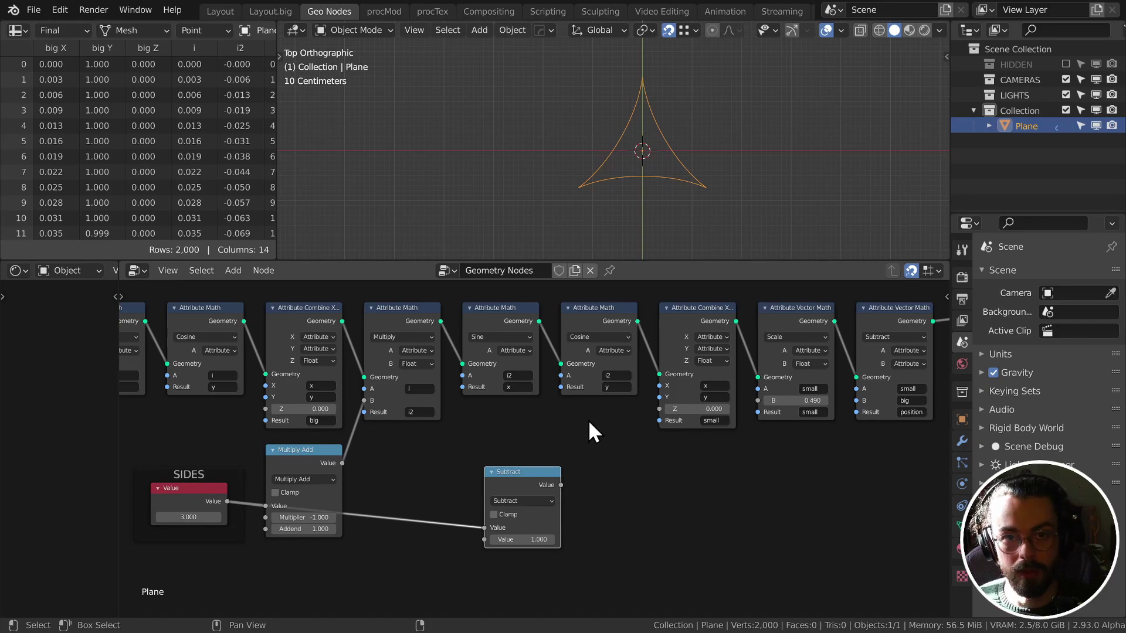
Step: Duplicate the Subtract node as a Divide node that divides 1 by the Subtract result
key(shift+d)
click(672, 486)
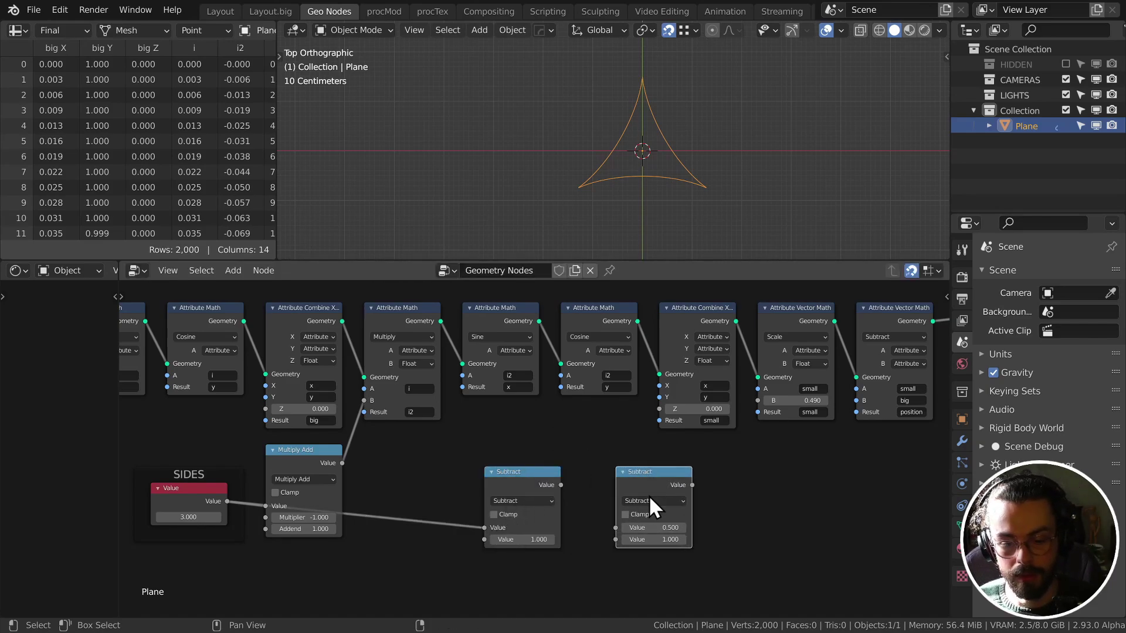
click(648, 500)
click(653, 398)
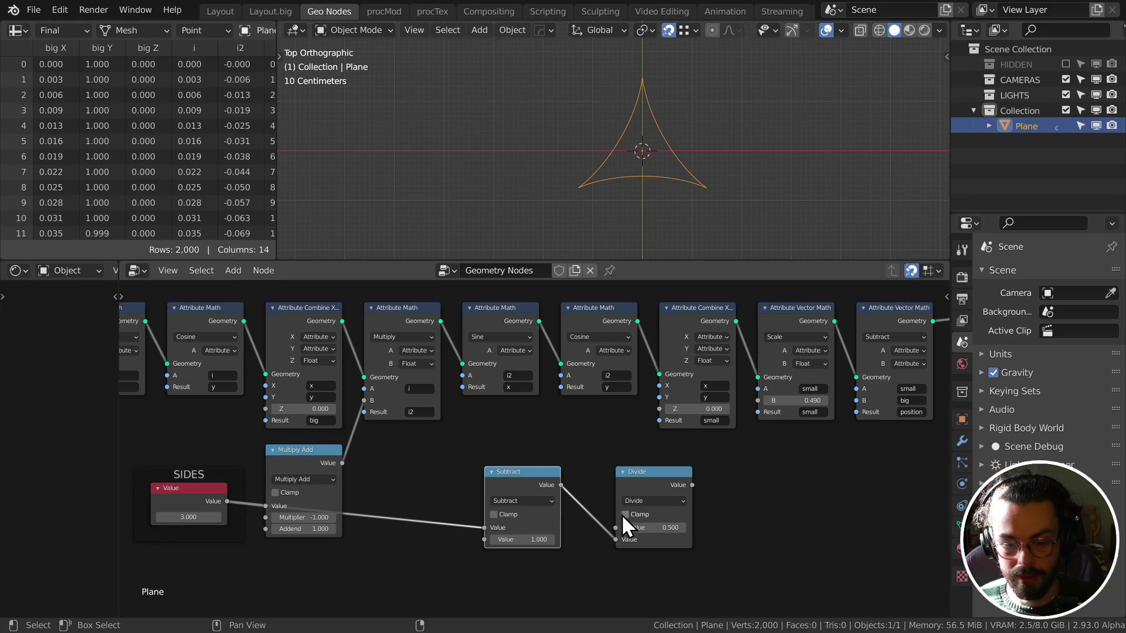
click(644, 528)
text(1)
key(Return)
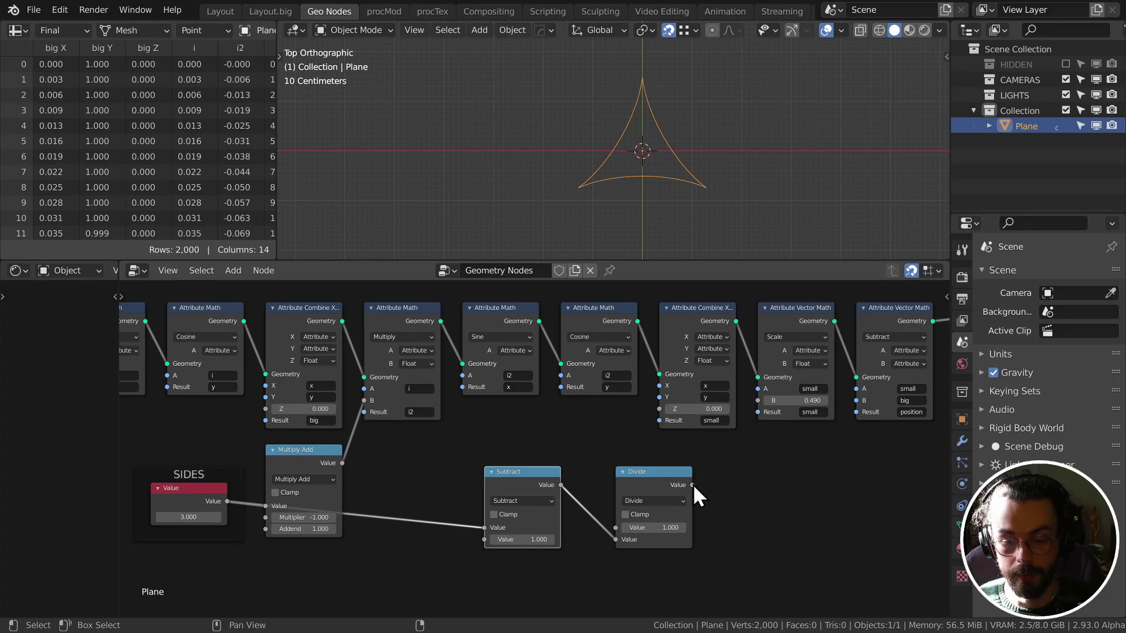
Step: Drive the small circle's Scale factor with the Divide result, then try SIDES 4 with a Divide numerator of 0.450
drag(693, 484, 757, 400)
drag(188, 517, 246, 517)
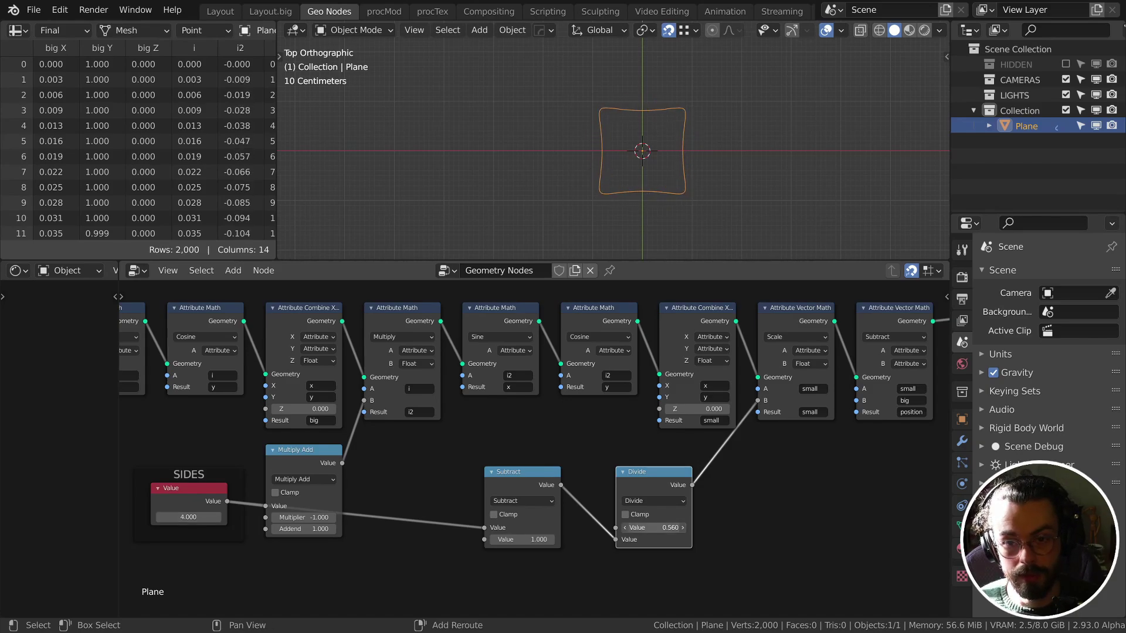
drag(653, 528, 645, 528)
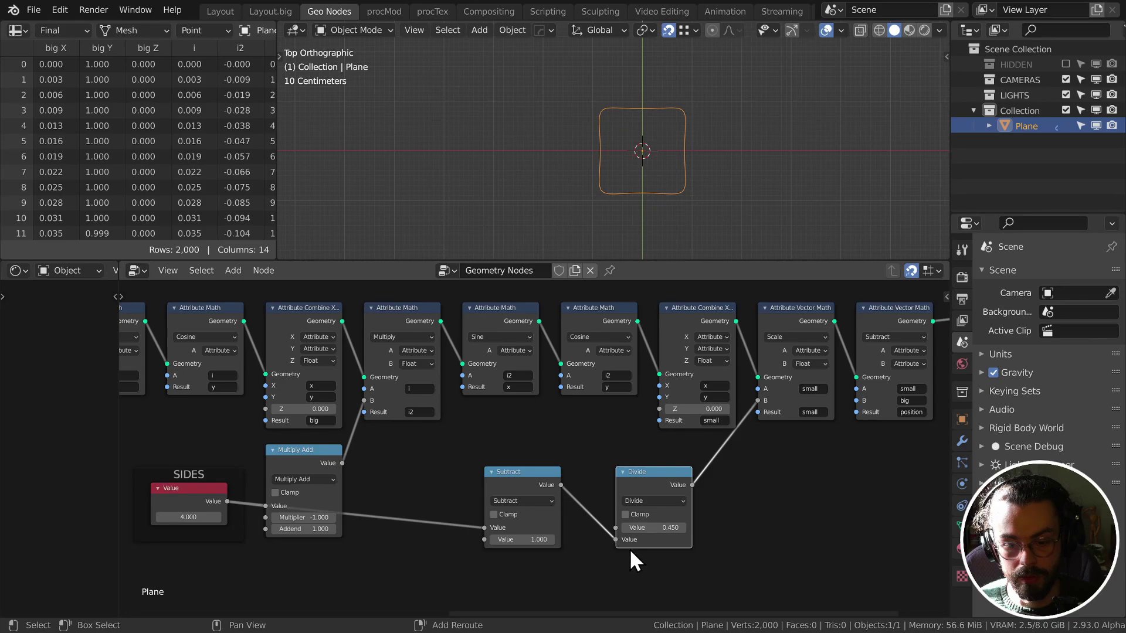
Step: Try SIDES values of 12 and 41.8 with Divide numerators of 0.270 and -2.000
ctrl+drag(188, 517, 236, 517)
drag(653, 528, 627, 527)
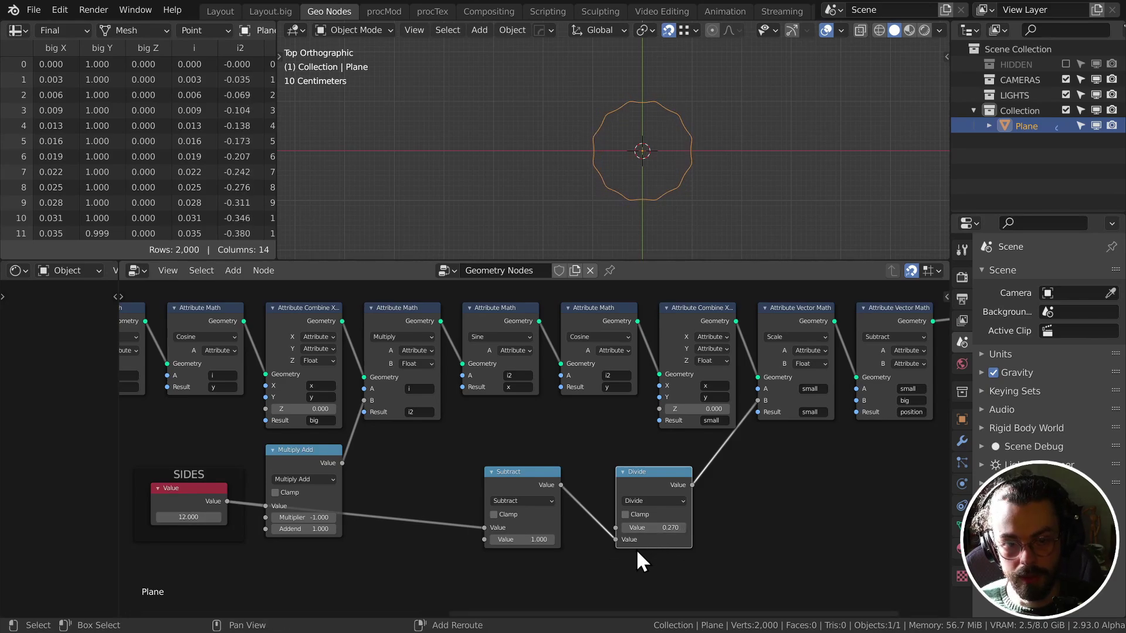
drag(188, 517, 220, 517)
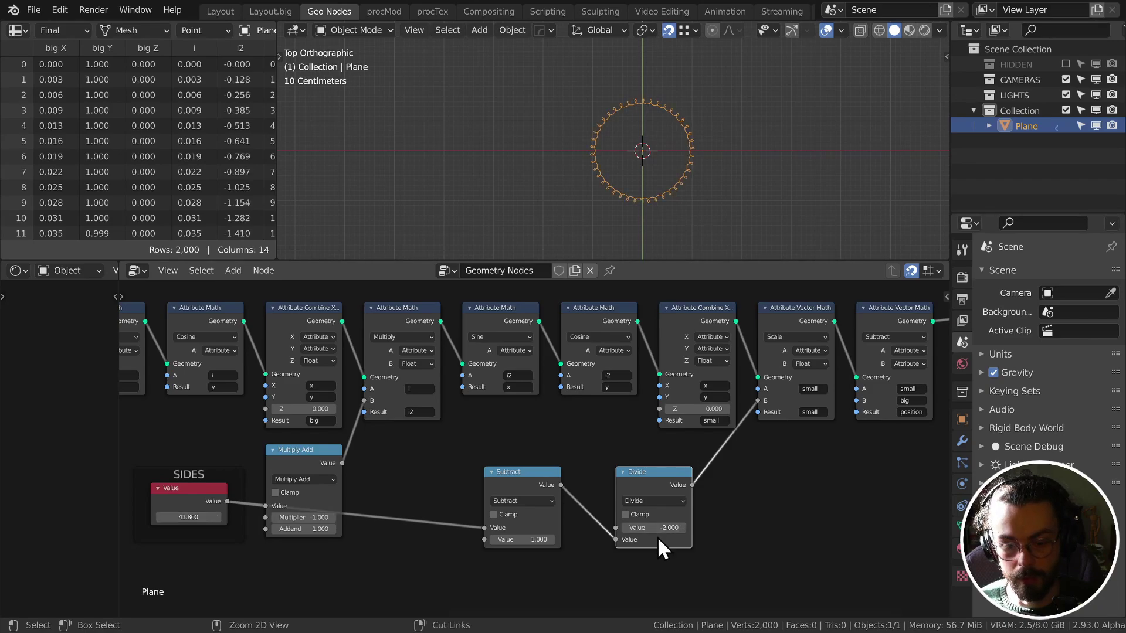
Step: Return the Divide numerator to 1 and the SIDES value to 4
click(658, 529)
text(0)
key(Return)
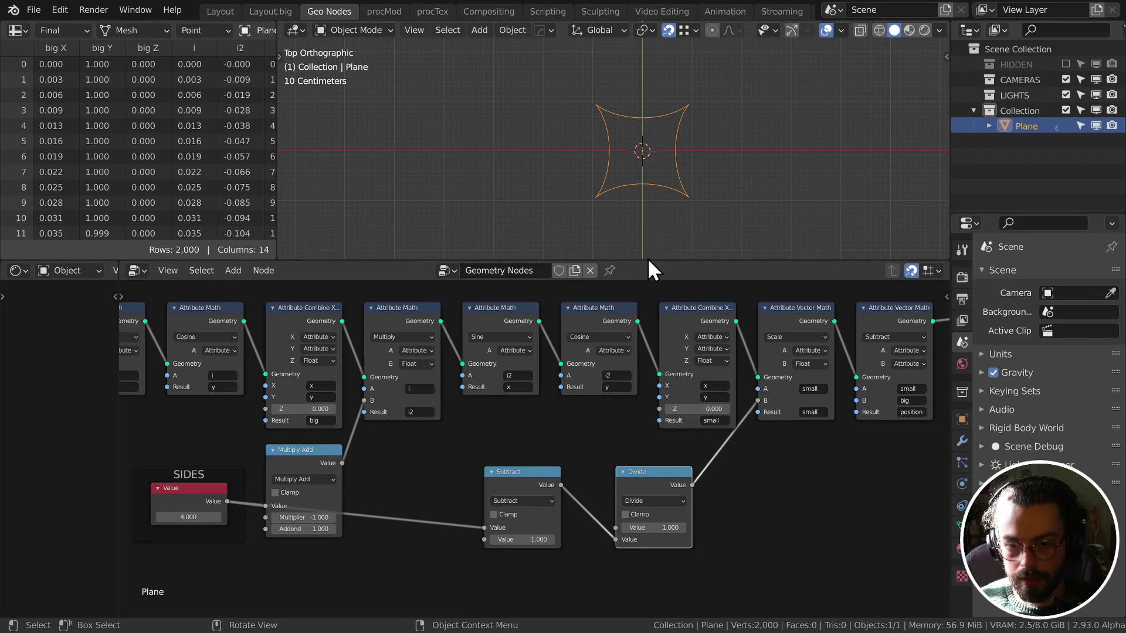
Step: Place the Divide node beside the Subtract node and move both directly under the small circle's Attribute Combine XYZ node
drag(641, 476, 596, 473)
drag(549, 440, 572, 524)
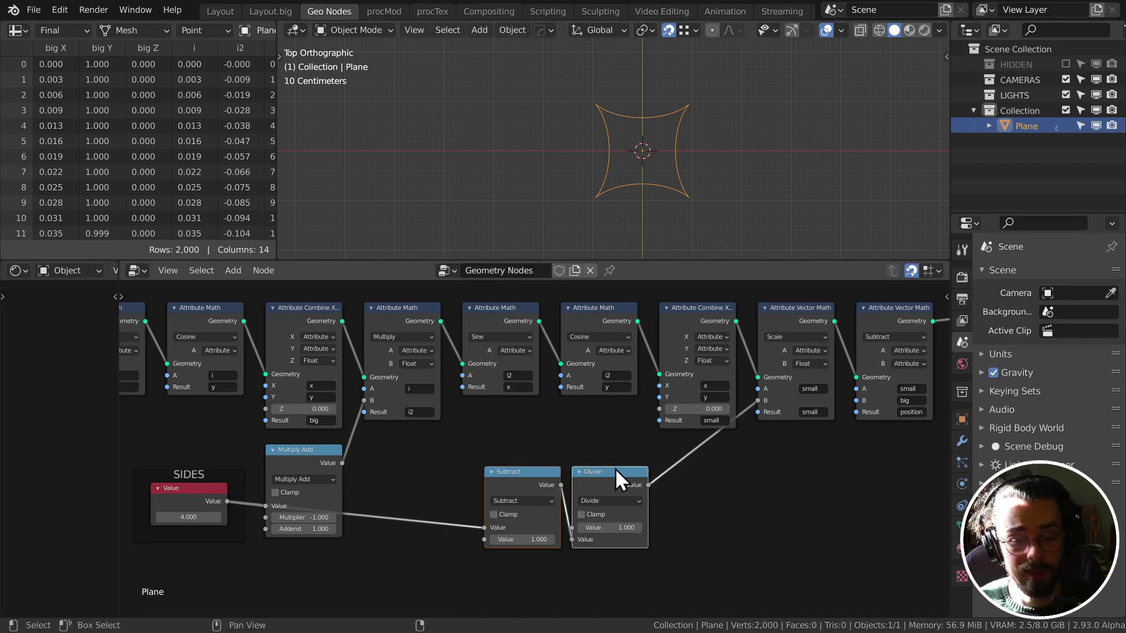
drag(615, 469, 702, 435)
Step: Set the SIDES value to 9 and the Divide numerator to 3.890
middle_drag(169, 513, 223, 502)
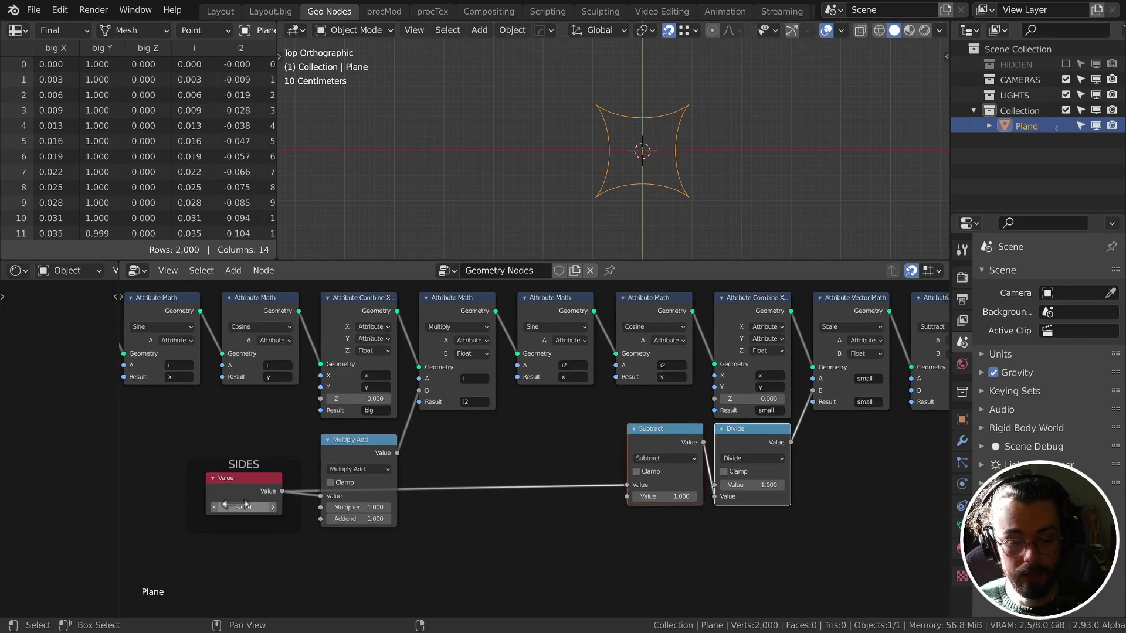
drag(223, 503, 267, 512)
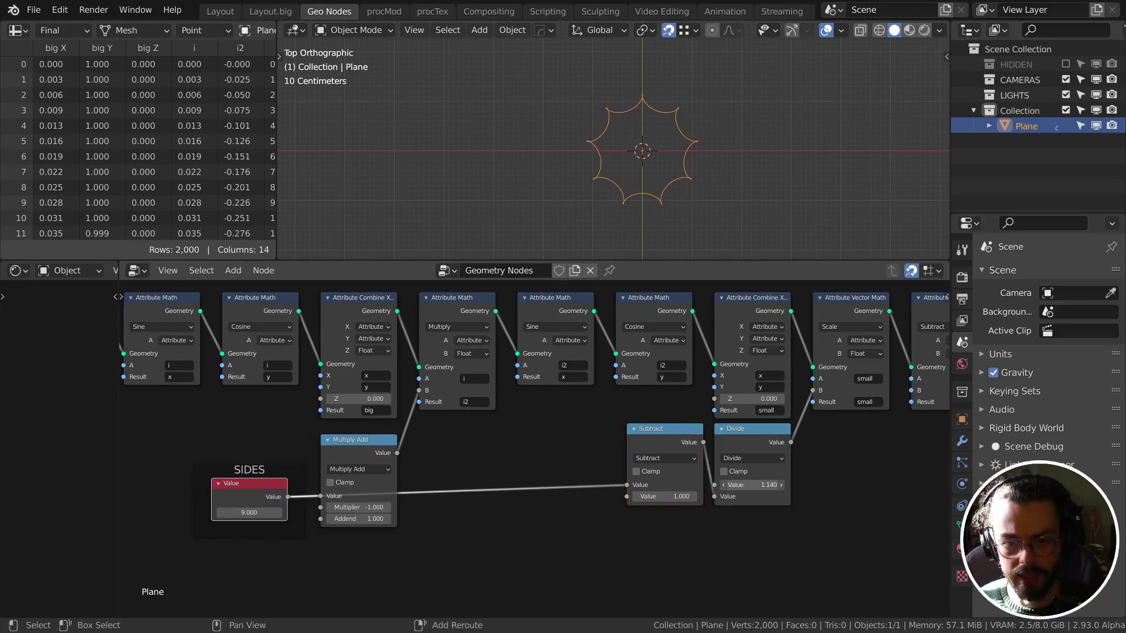
drag(752, 485, 819, 485)
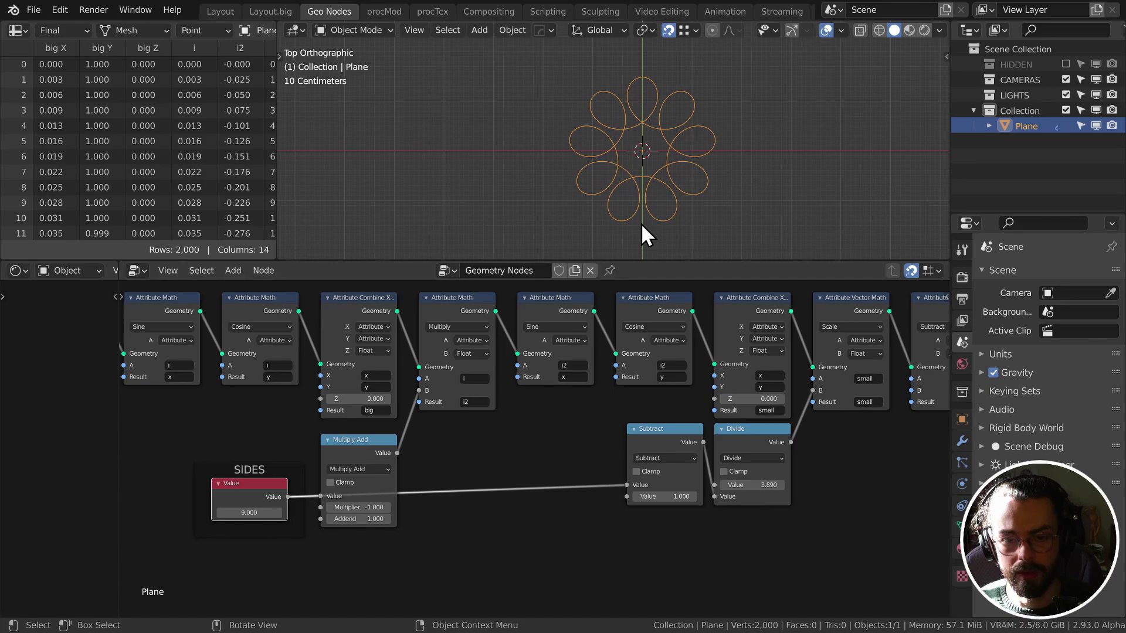
Step: Move the point-count Value node down, closer to the math nodes below the Line node
middle_drag(663, 403, 629, 469)
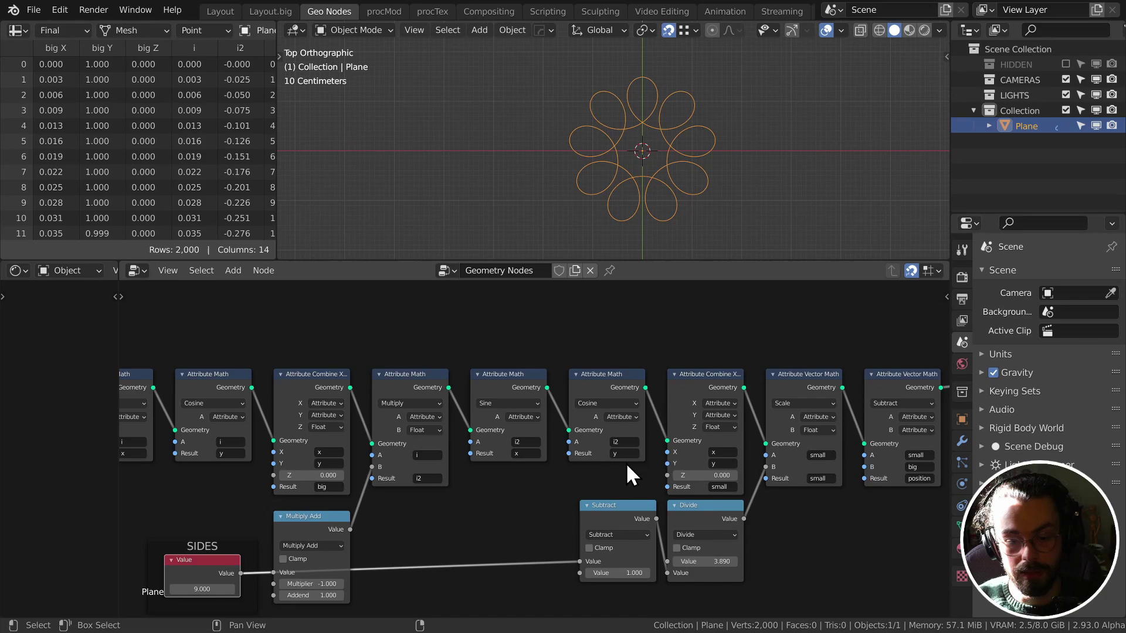
ctrl+middle_drag(422, 346, 563, 376)
scroll(442, 402, down, 2)
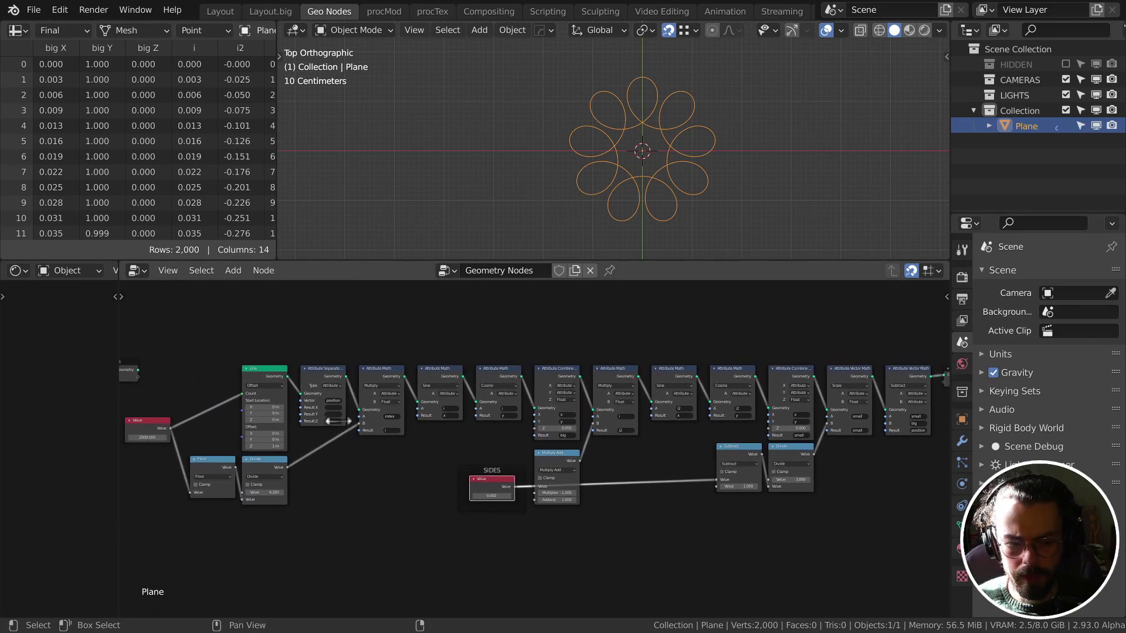
drag(153, 420, 156, 448)
mouse_move(461, 482)
middle_down()
mouse_move(434, 479)
mouse_move(467, 472)
middle_up()
ctrl+middle_drag(467, 471, 461, 475)
middle_drag(461, 476, 441, 485)
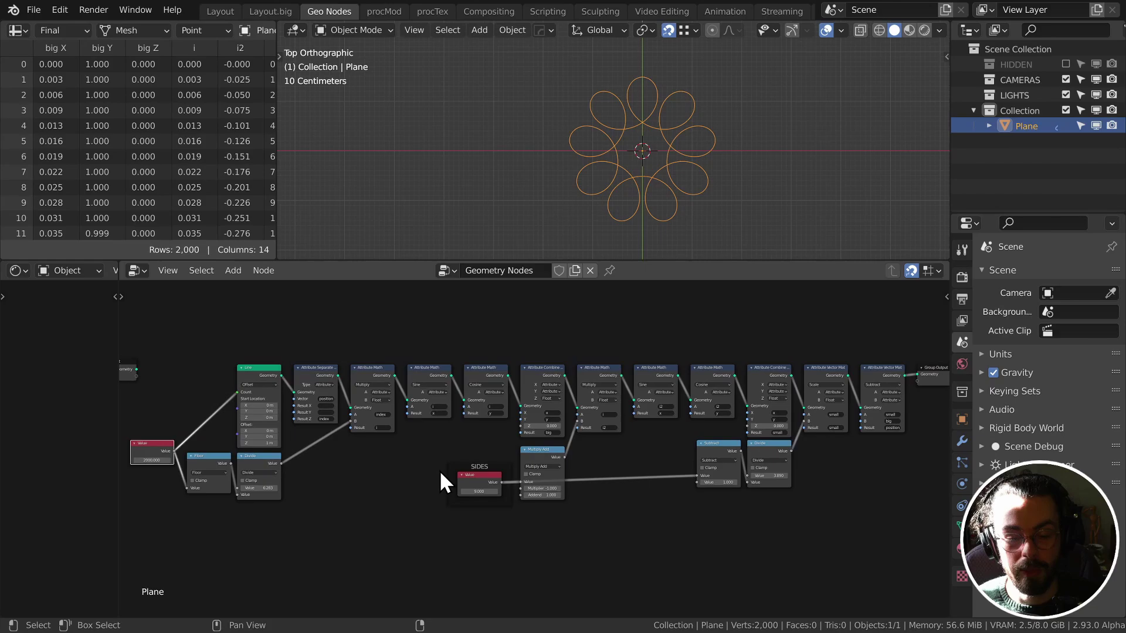
scroll(475, 408, up, 8)
middle_drag(475, 408, 609, 438)
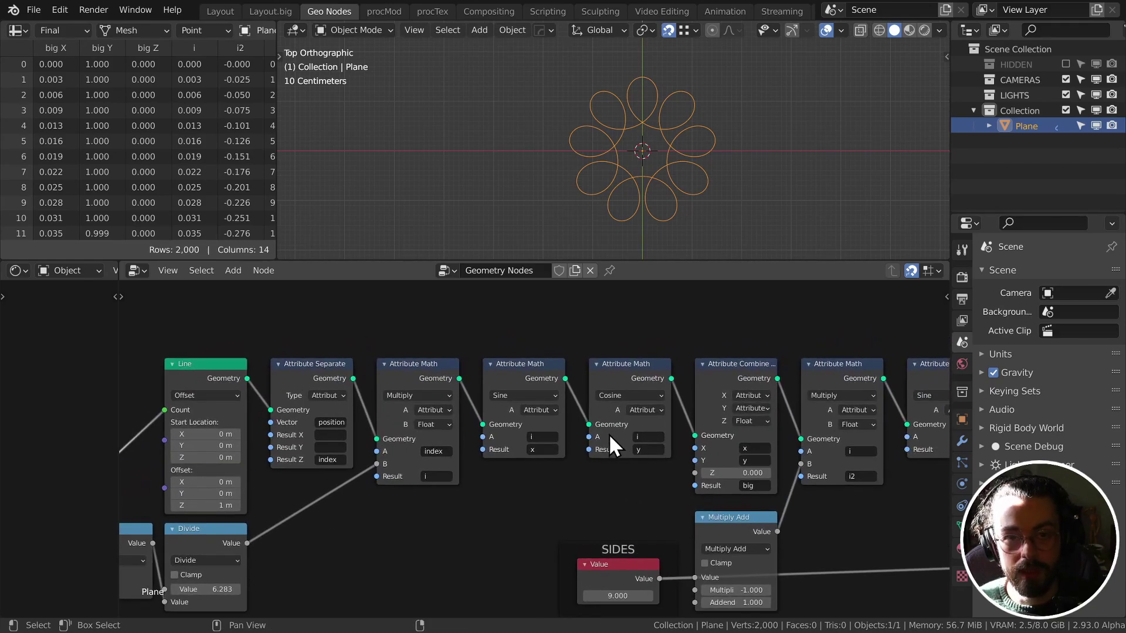